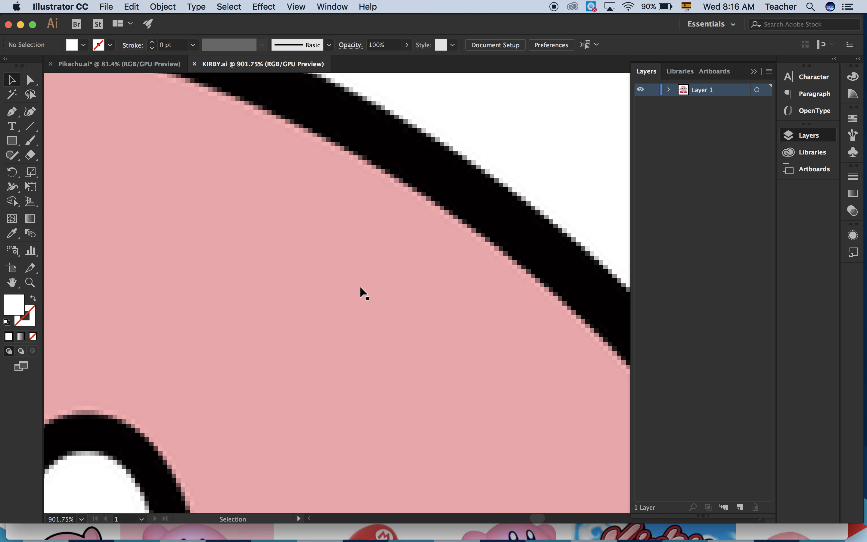
# Examine the pixelated edges of Kirby's outline up close and return to a view of the whole artboard.
pyautogui.scroll(5, 455, 225)
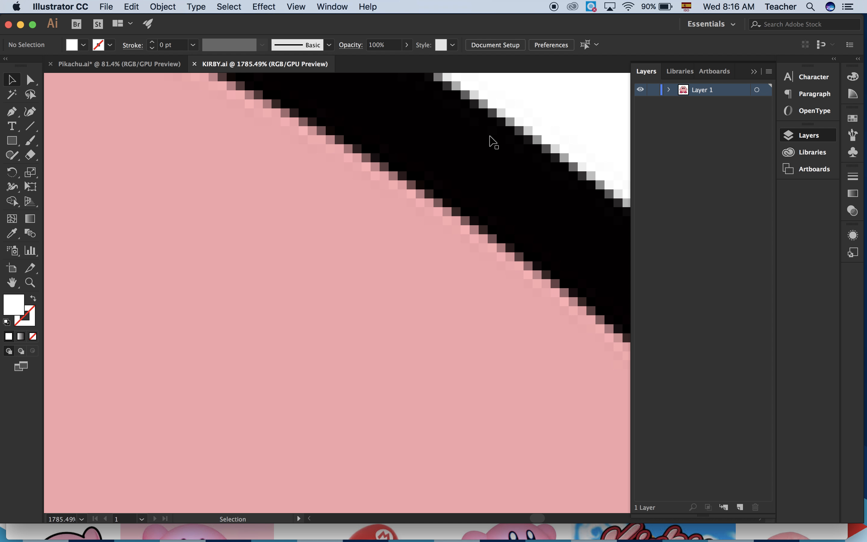
pyautogui.scroll(-2, 450, 220)
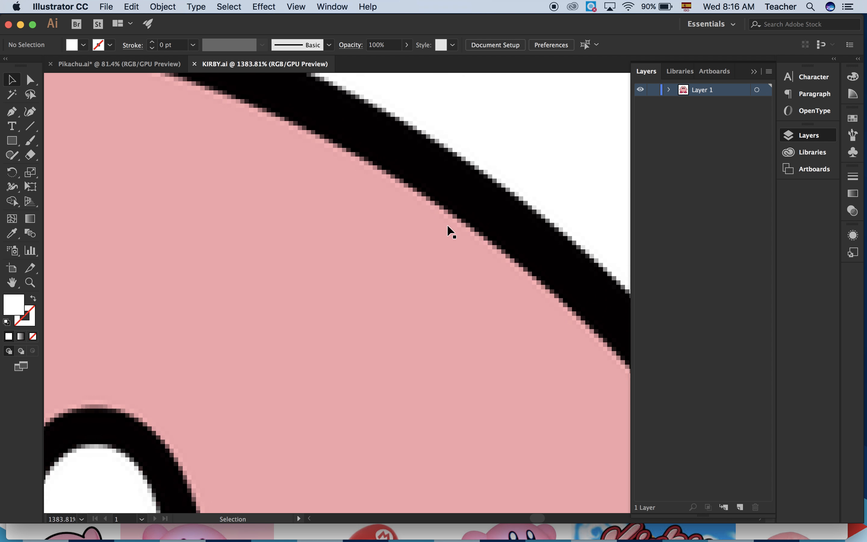
pyautogui.scroll(-10, 447, 226)
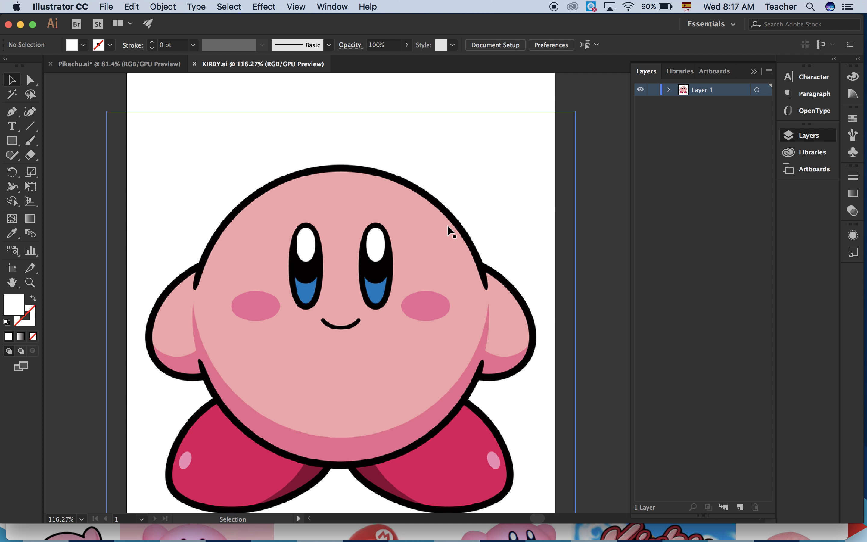
pyautogui.scroll(-1, 447, 225)
pyautogui.scroll(-1, 447, 225)
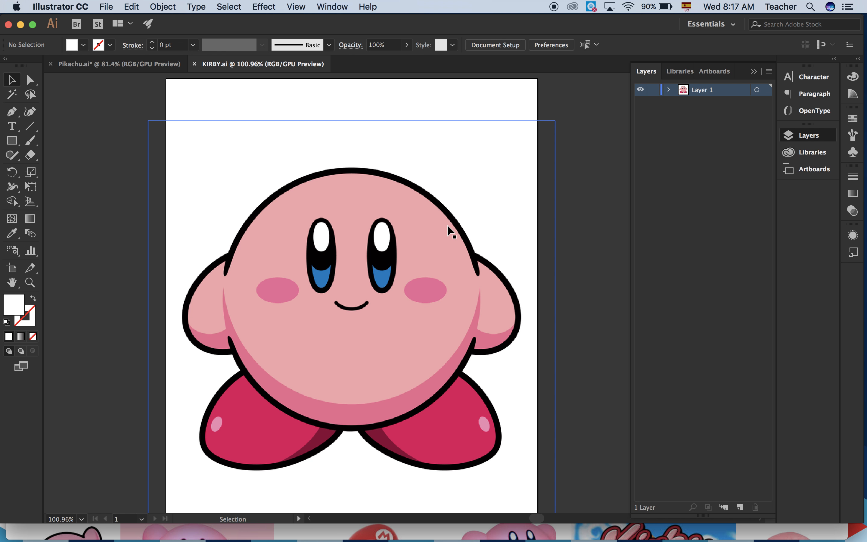
pyautogui.scroll(-1, 447, 226)
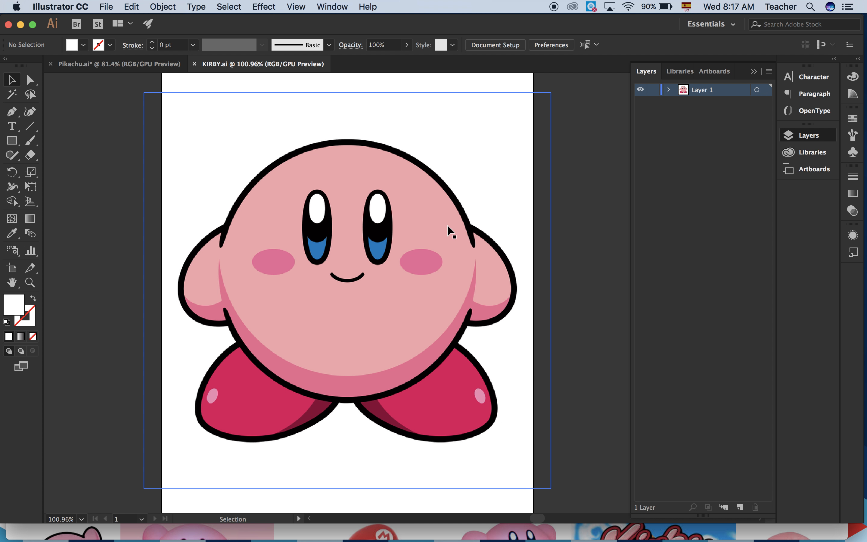
pyautogui.scroll(-1, 446, 228)
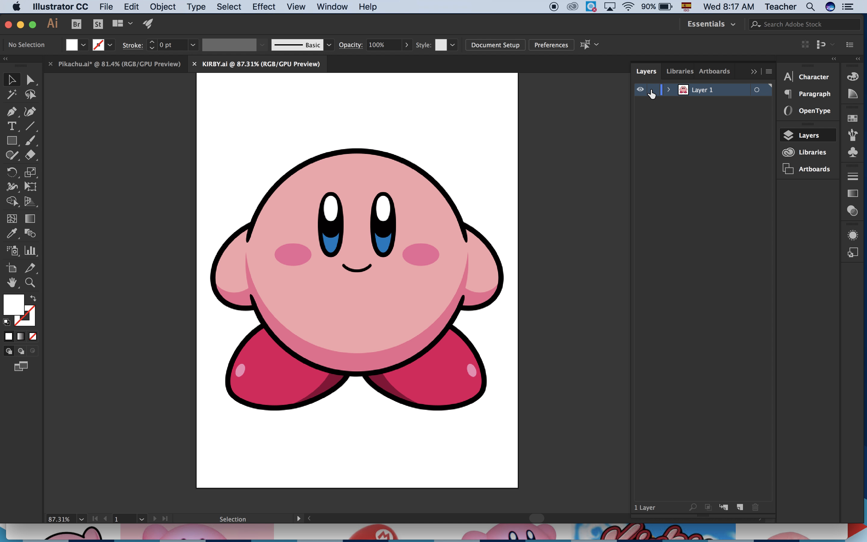
# Rename the reference image's layer as Kirby and lock it.
pyautogui.doubleClick(705, 90)
pyautogui.write('Kirby')
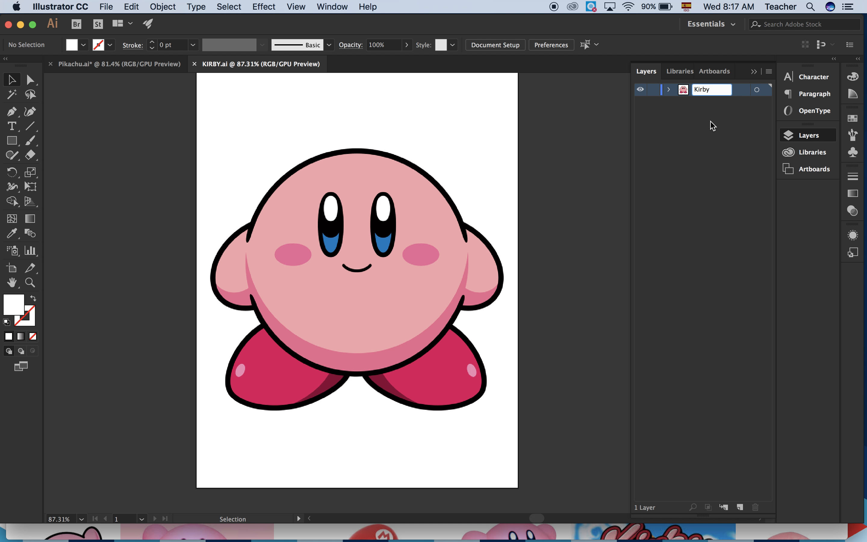
pyautogui.press('Return')
pyautogui.click(654, 90)
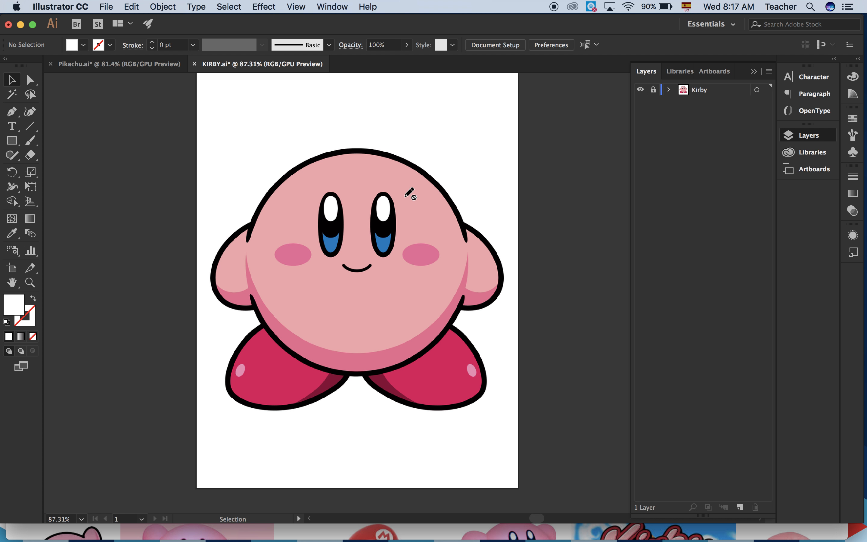
# Create a new layer above the Kirby layer and name it face.
pyautogui.click(740, 508)
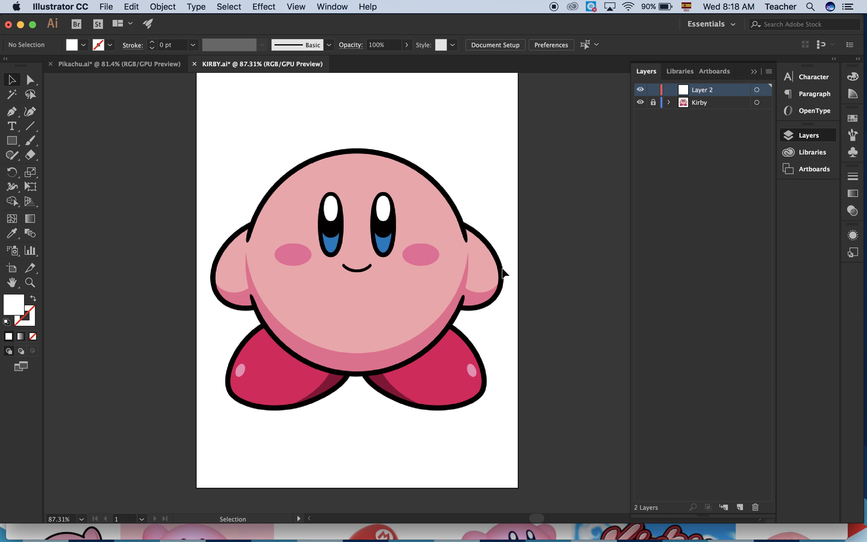
pyautogui.doubleClick(715, 94)
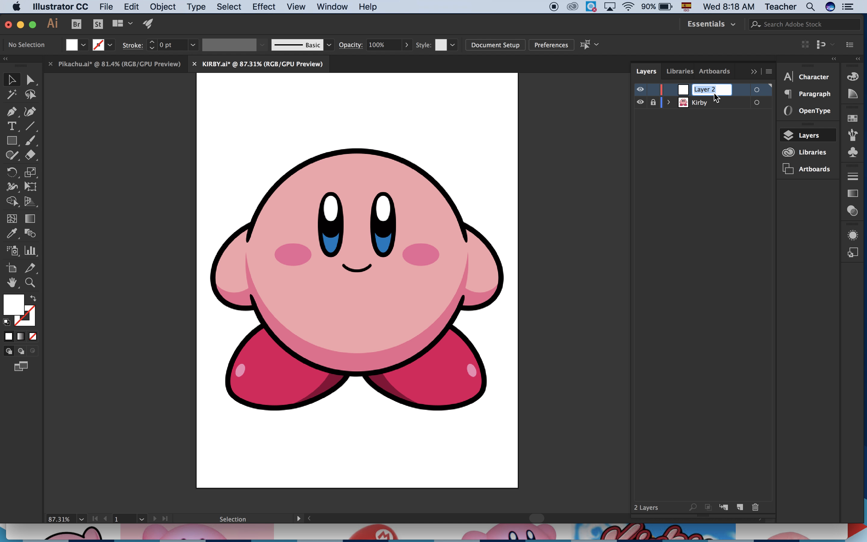
pyautogui.write('face')
pyautogui.click(747, 130)
# Add another layer above the face layer and name it eyes.
pyautogui.click(740, 507)
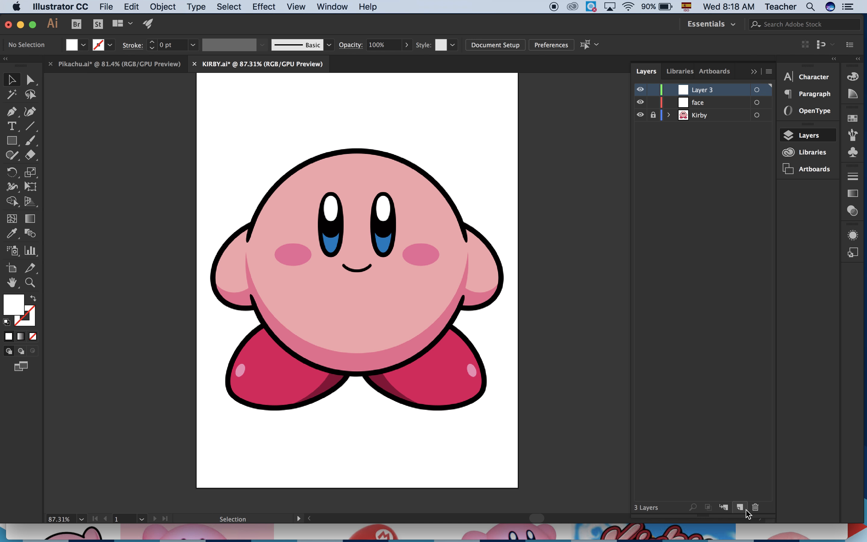
pyautogui.doubleClick(704, 95)
pyautogui.click(358, 286)
pyautogui.doubleClick(699, 92)
pyautogui.write('eyes')
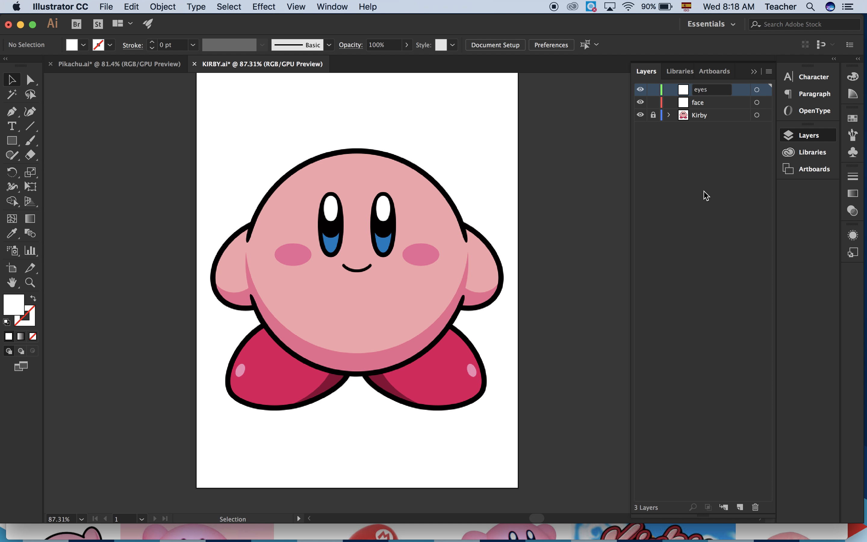
pyautogui.press('Return')
# Add a layer above the eyes layer and name it feet.
pyautogui.click(740, 506)
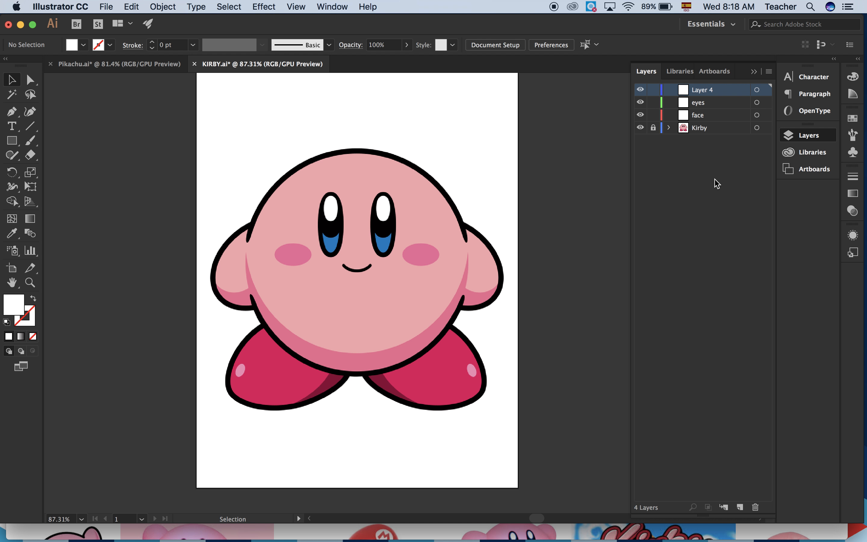
pyautogui.doubleClick(706, 95)
pyautogui.write('feet')
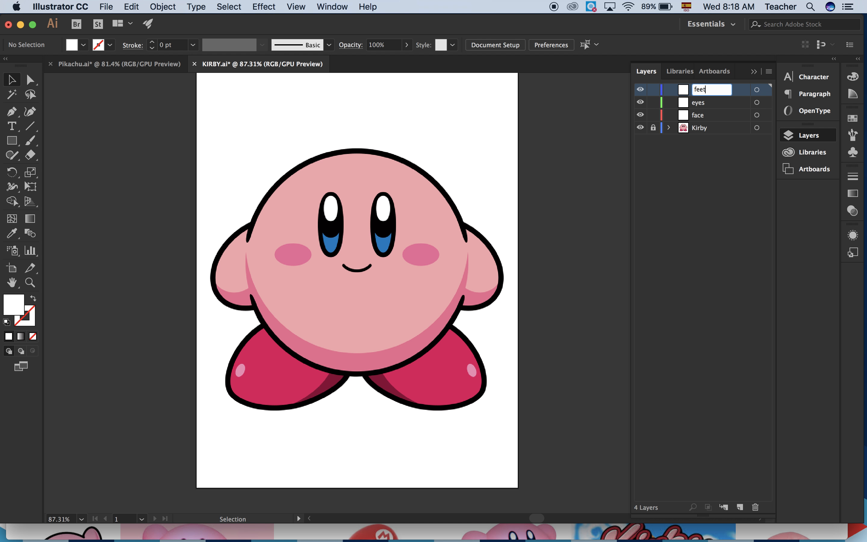
pyautogui.click(695, 222)
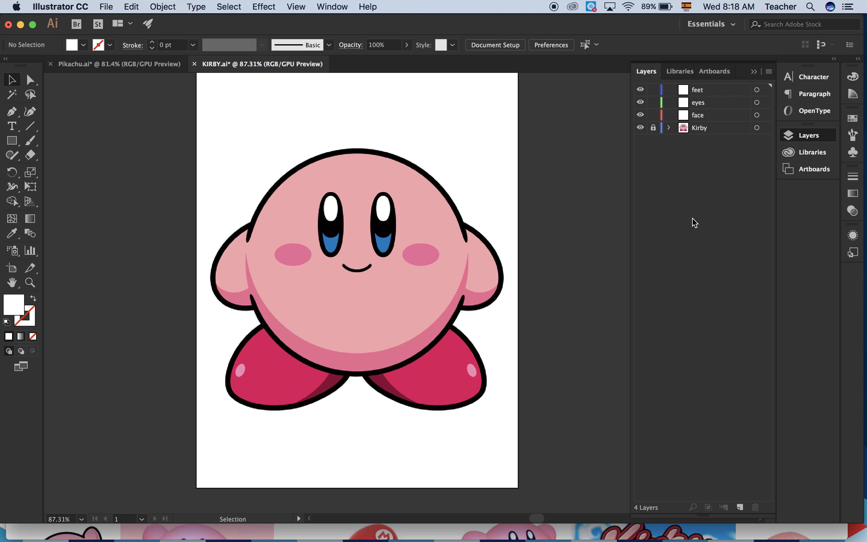
# Lock the feet and eyes layers and make the face layer active.
pyautogui.click(653, 89)
pyautogui.click(653, 103)
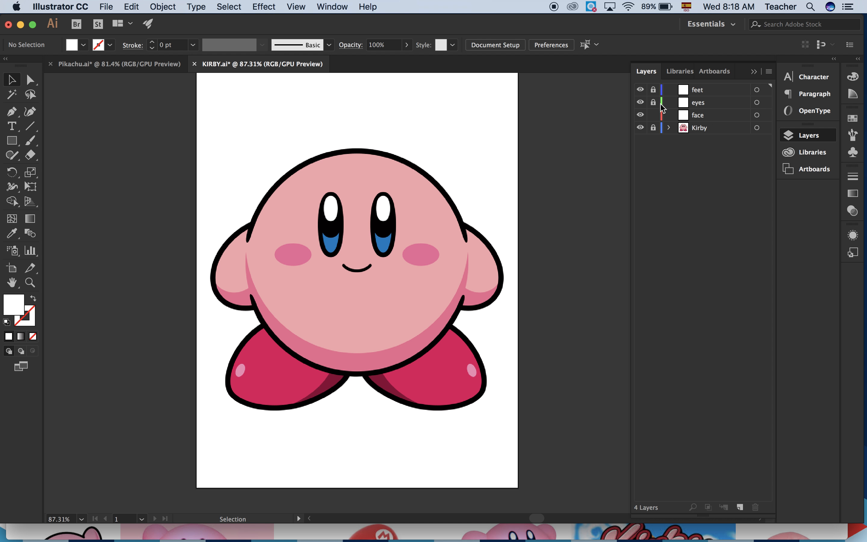
pyautogui.click(713, 118)
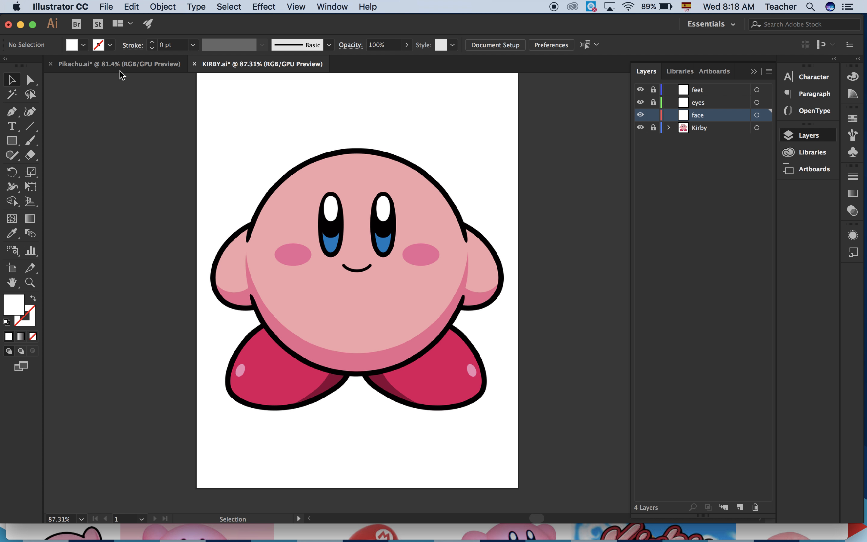
# Activate the Pen tool and swap the fill and stroke colors to get no fill and a white stroke.
pyautogui.click(12, 116)
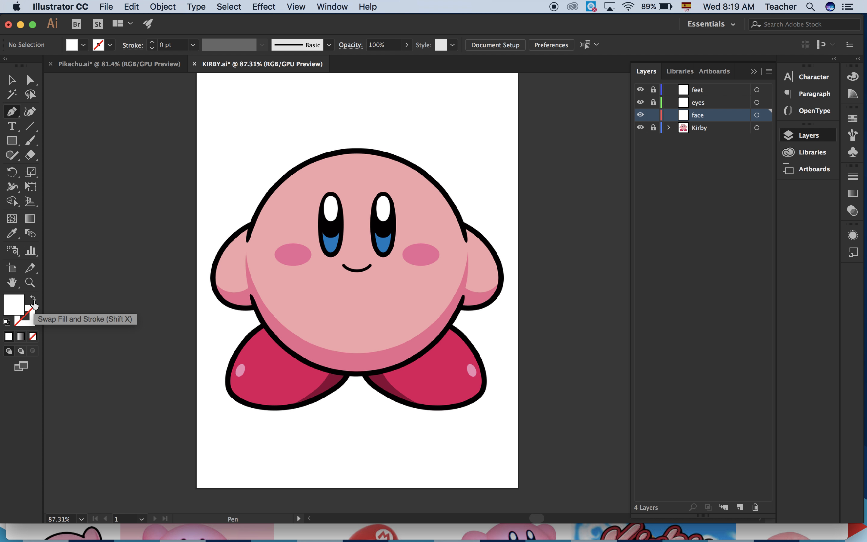
pyautogui.click(33, 301)
pyautogui.click(33, 301)
pyautogui.click(34, 301)
pyautogui.click(34, 301)
pyautogui.click(33, 301)
pyautogui.click(33, 301)
pyautogui.click(33, 301)
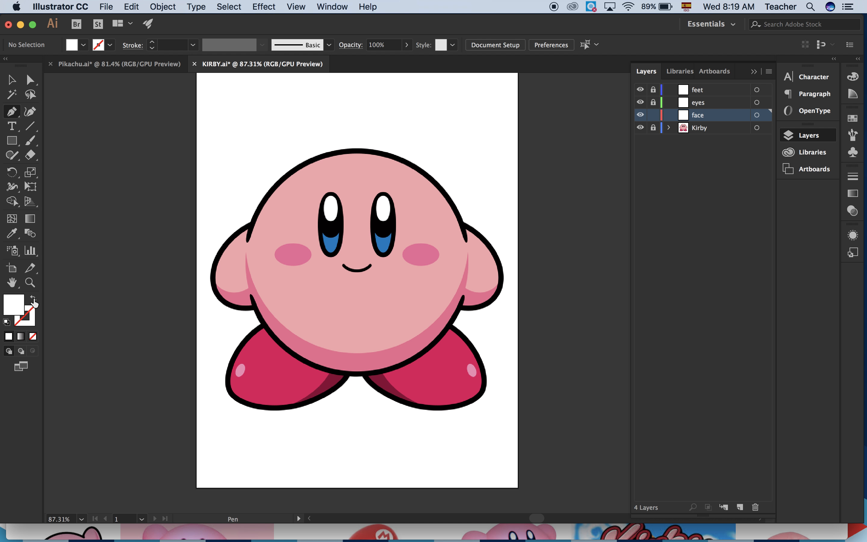
pyautogui.click(33, 301)
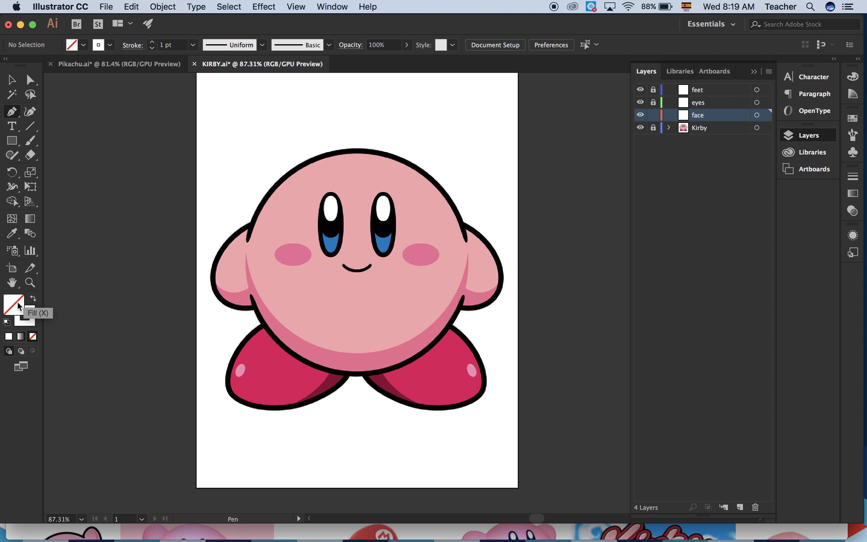
# Set the stroke color to a bright light blue and the stroke weight to 2 pt.
pyautogui.doubleClick(30, 324)
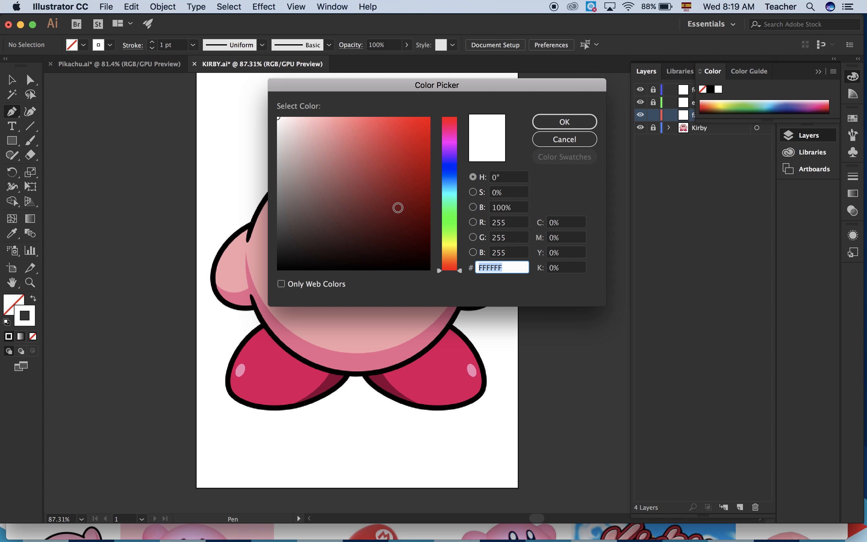
pyautogui.moveTo(451, 212); pyautogui.dragTo(452, 185)
pyautogui.moveTo(425, 149); pyautogui.dragTo(428, 115)
pyautogui.click(579, 115)
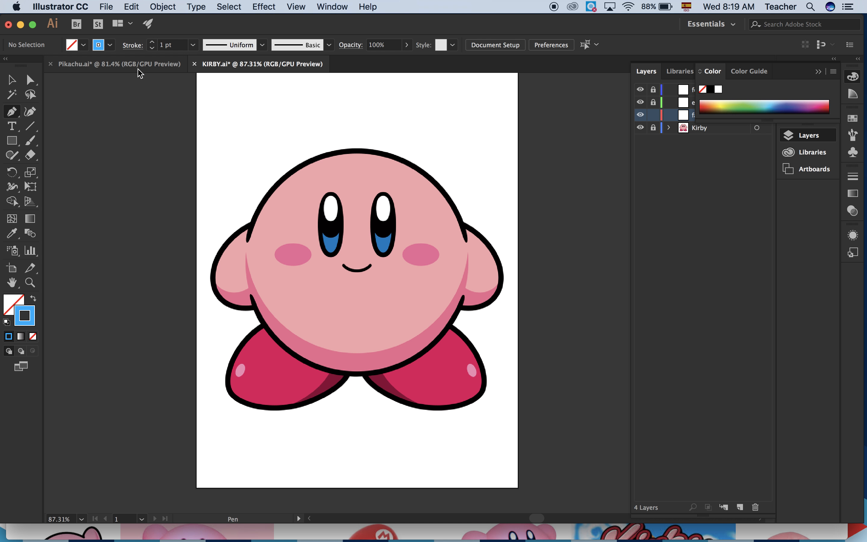
pyautogui.click(153, 42)
# Trace Kirby's outline with the Pen tool from the left arm joint over the head and down to the right arm's outer edge.
pyautogui.scroll(2, 304, 233)
pyautogui.hscroll(2, 305, 233)
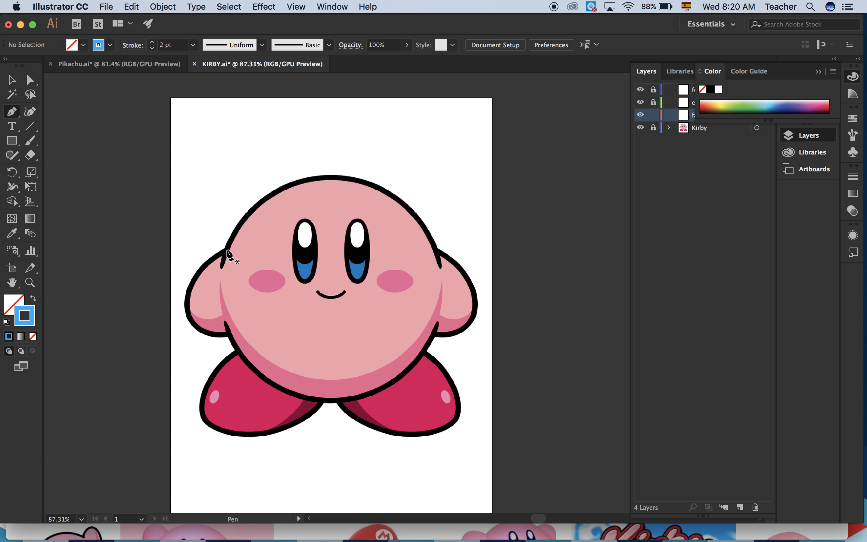
pyautogui.scroll(1, 228, 253)
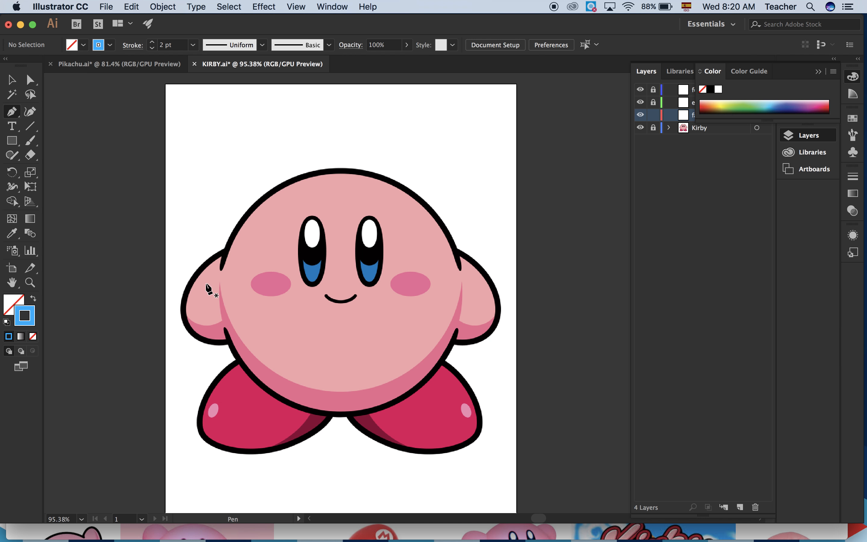
pyautogui.click(224, 248)
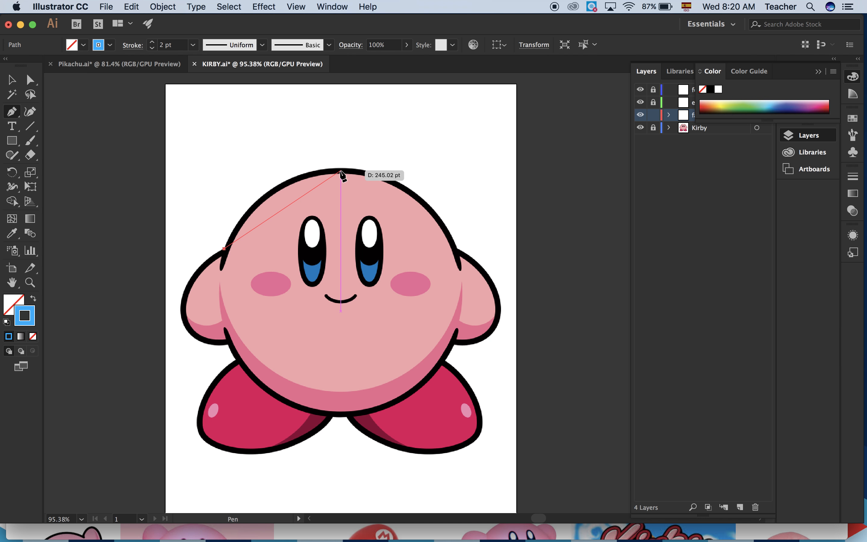
pyautogui.moveTo(341, 171); pyautogui.dragTo(423, 171)
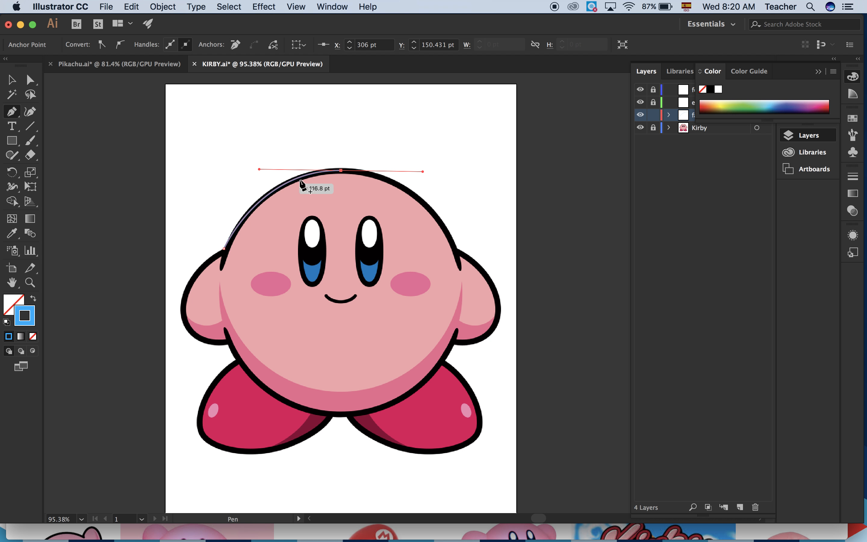
pyautogui.click(455, 249)
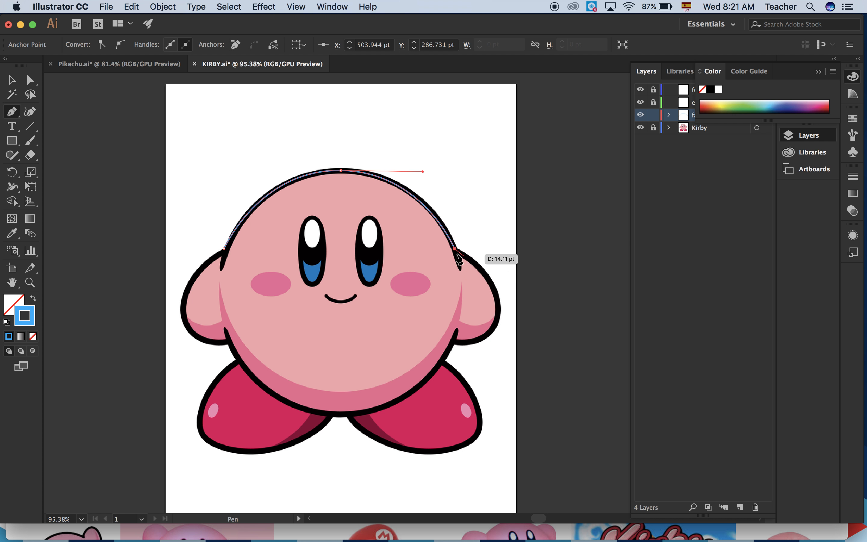
pyautogui.click(498, 311)
pyautogui.moveTo(499, 337); pyautogui.dragTo(488, 337)
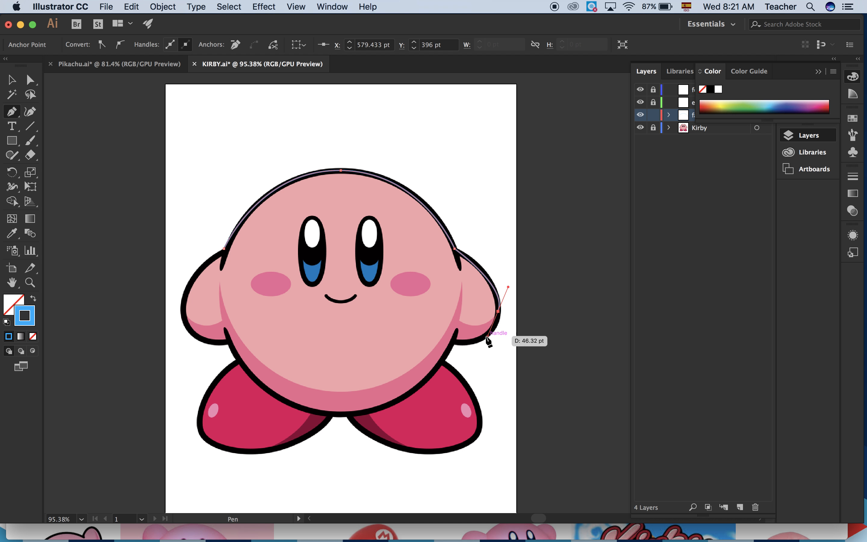
# Try a curved segment from the right arm's outer edge to its lower joint with the body, and undo it.
pyautogui.keyDown('super'); pyautogui.click(455, 343); pyautogui.keyUp('super')
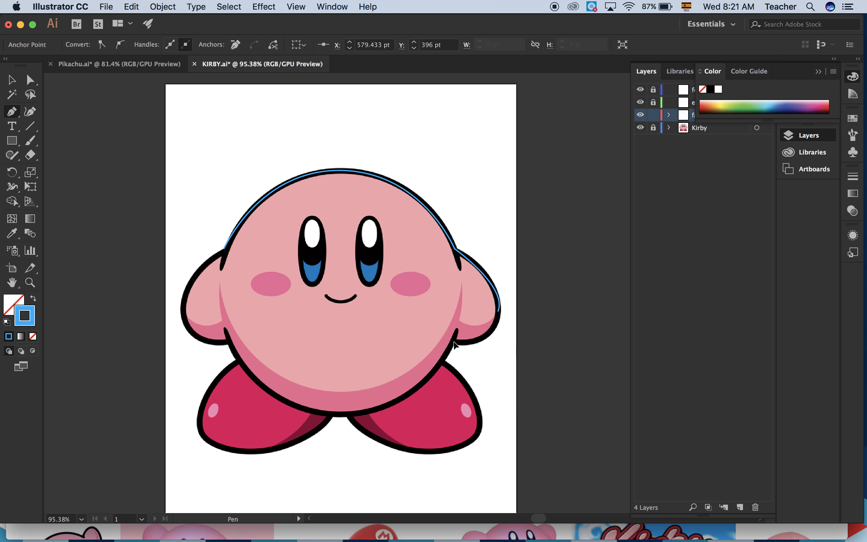
pyautogui.moveTo(404, 345); pyautogui.dragTo(404, 351)
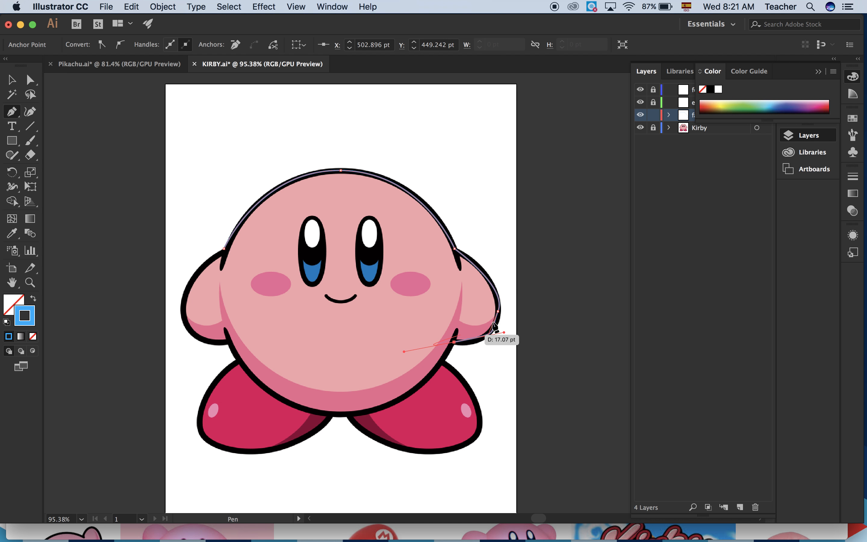
pyautogui.scroll(10, 505, 317)
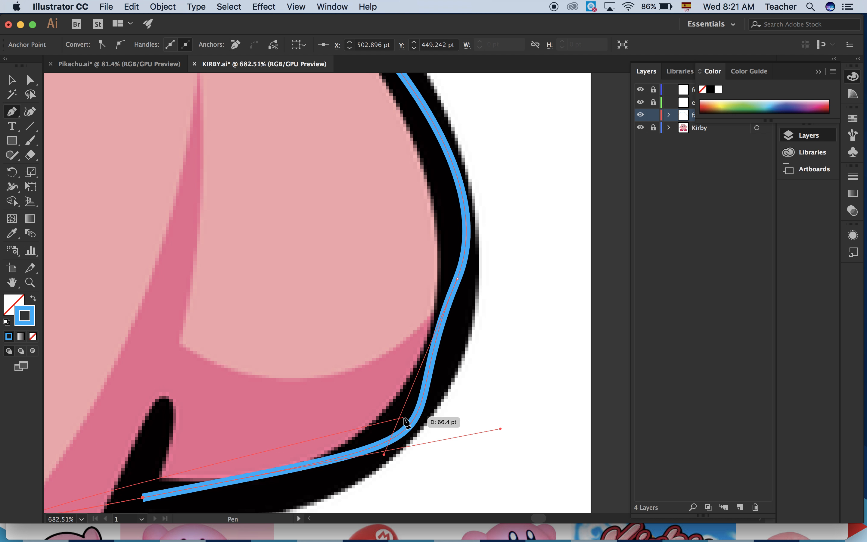
pyautogui.press('super+z')
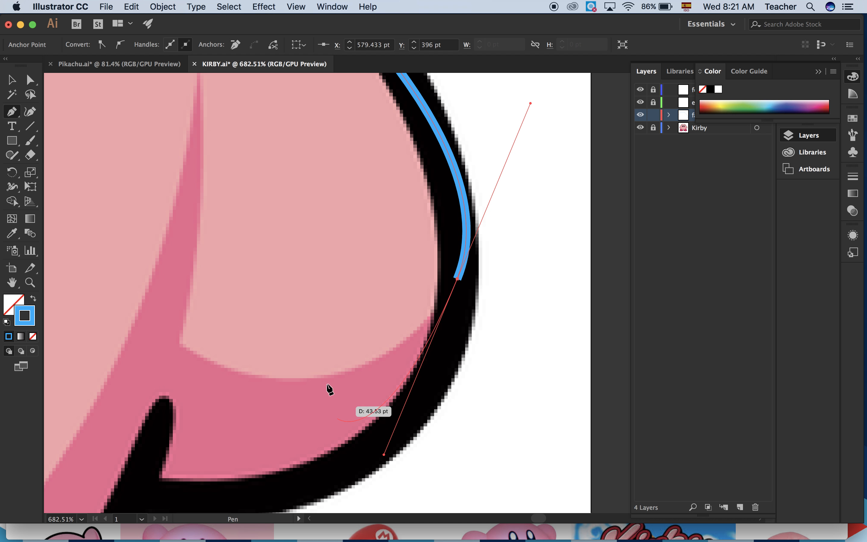
# Extend the path with a curved segment along the underside of the right arm to its lower joint with the body.
pyautogui.scroll(-3, 160, 466)
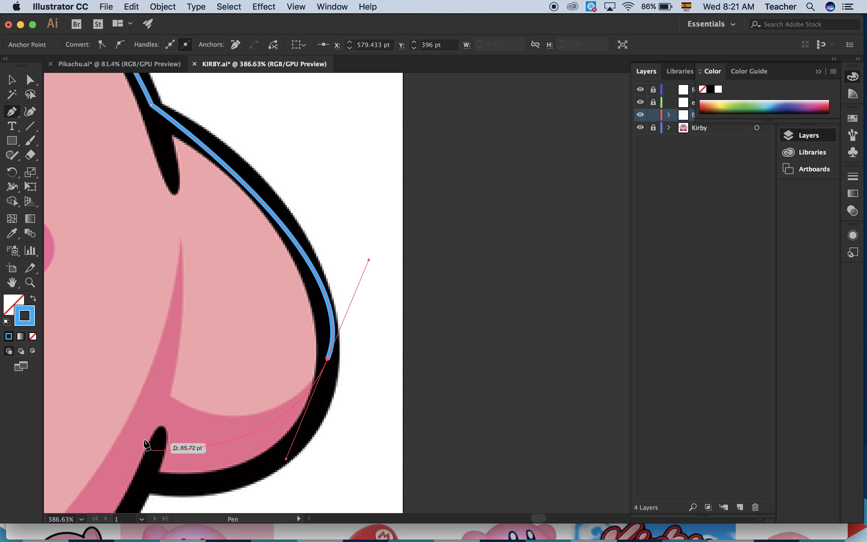
pyautogui.click(160, 484)
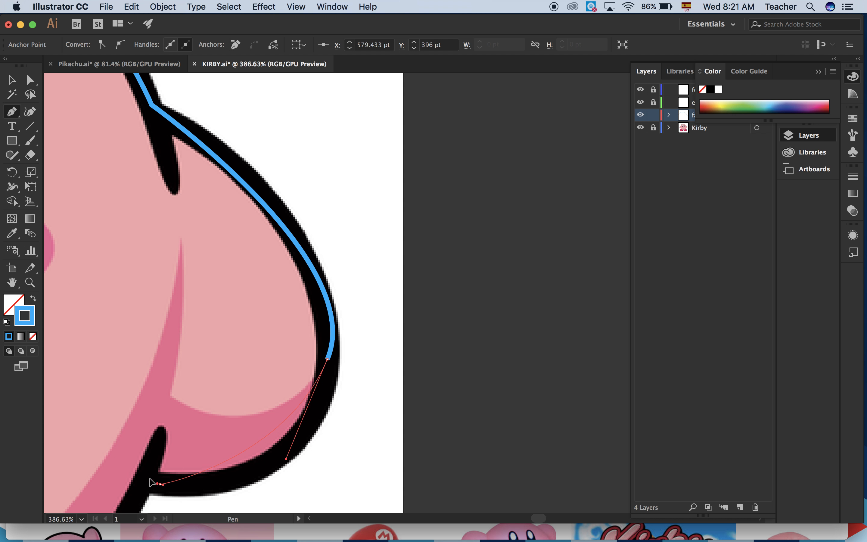
pyautogui.moveTo(127, 462); pyautogui.dragTo(102, 443)
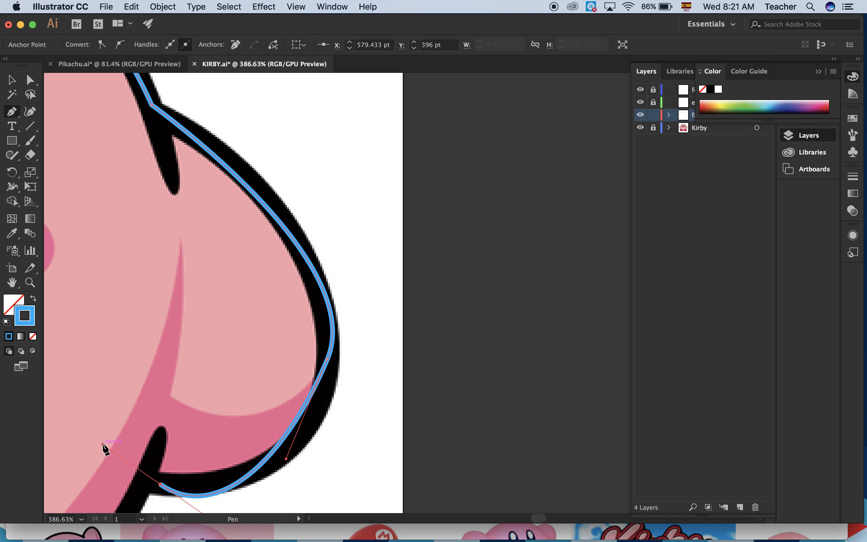
# Undo the last segment and redraw the underside of the right arm as one curve from its outer edge to its lower joint.
pyautogui.press('super+z')
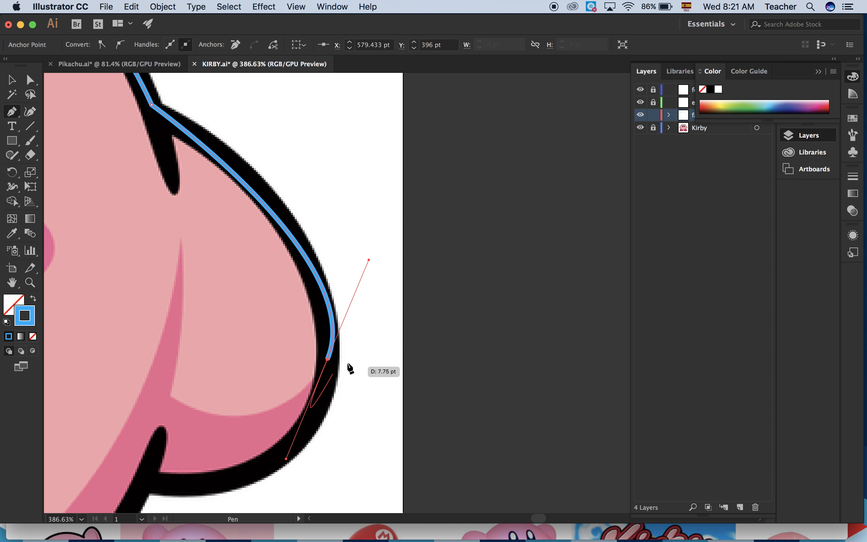
pyautogui.scroll(-3, 296, 362)
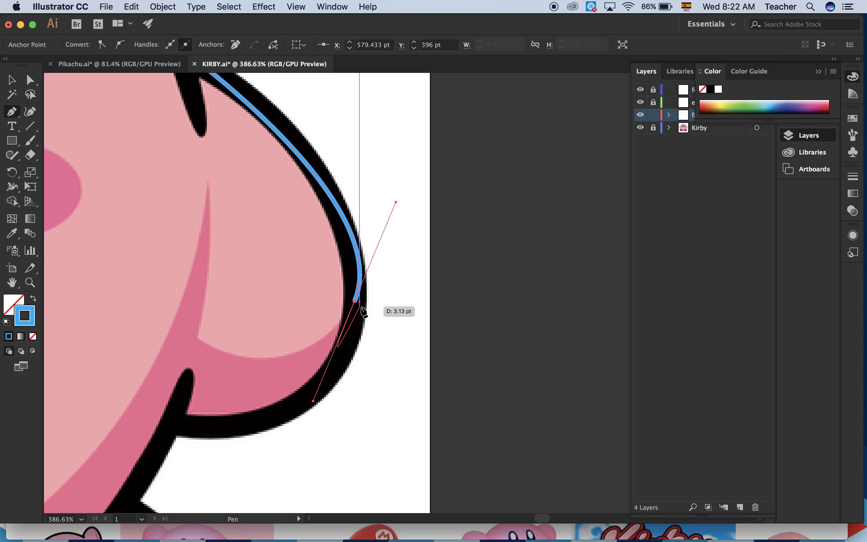
pyautogui.scroll(5, 365, 313)
pyautogui.scroll(1, 320, 275)
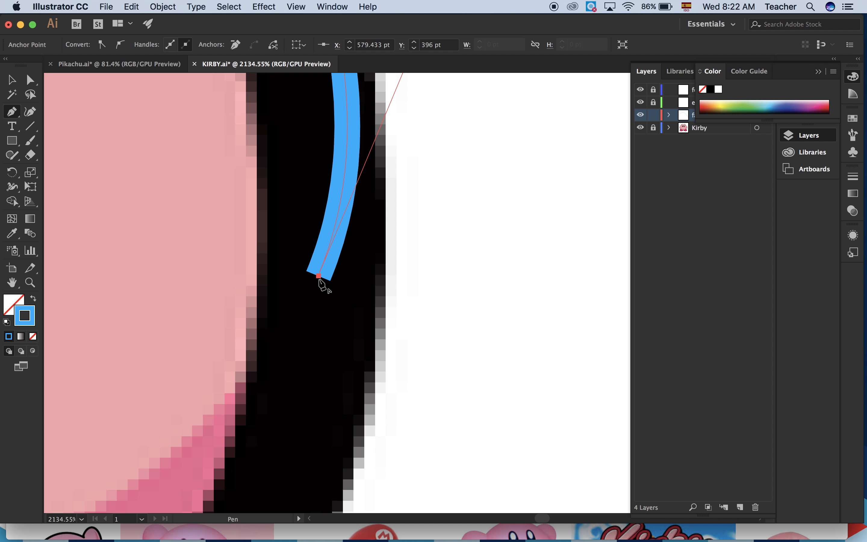
pyautogui.scroll(-5, 321, 369)
pyautogui.hscroll(-3, 321, 369)
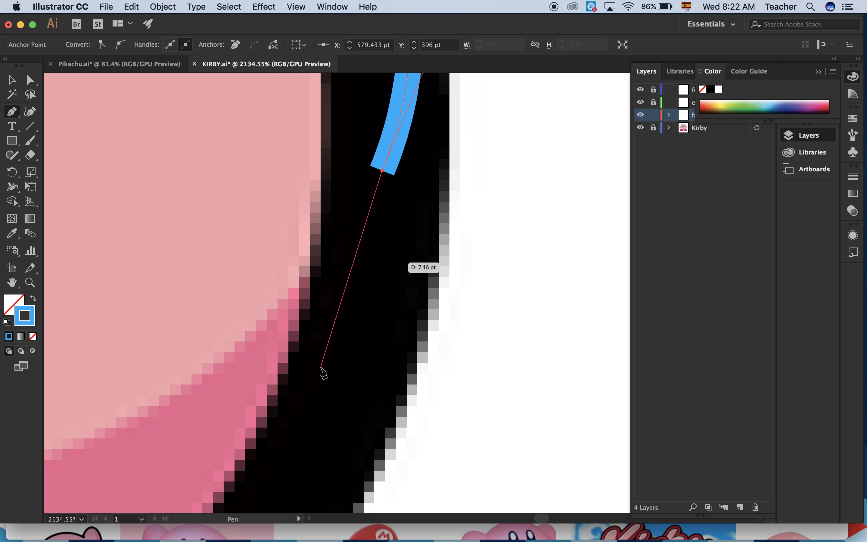
pyautogui.scroll(-3, 320, 369)
pyautogui.scroll(-8, 322, 372)
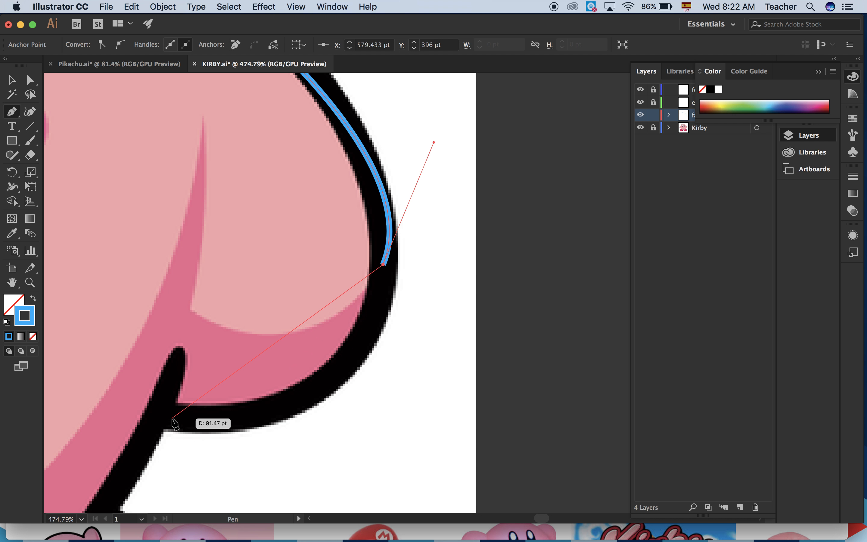
pyautogui.moveTo(172, 419); pyautogui.dragTo(111, 419)
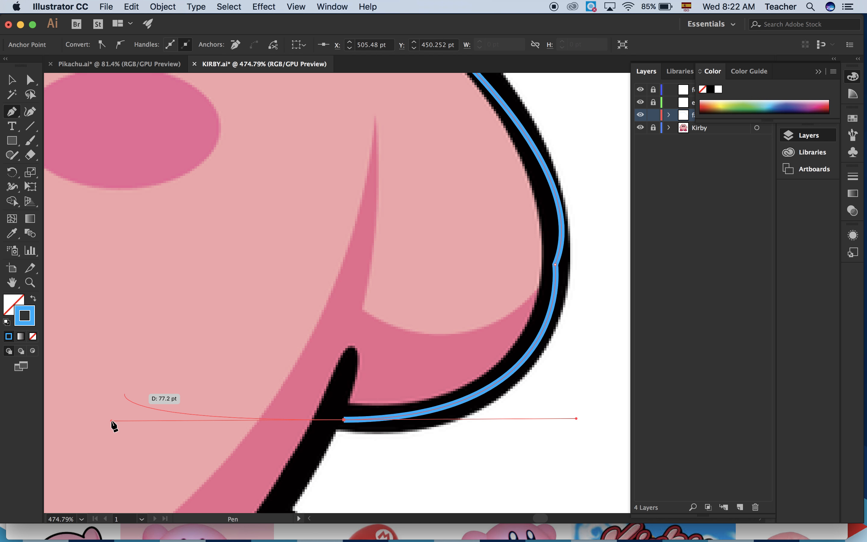
# Trace the lower edge of the body with curved segments from the right arm's lower joint through the bottom centre to the left arm's lower joint.
pyautogui.scroll(-6, 111, 421)
pyautogui.scroll(-2, 113, 426)
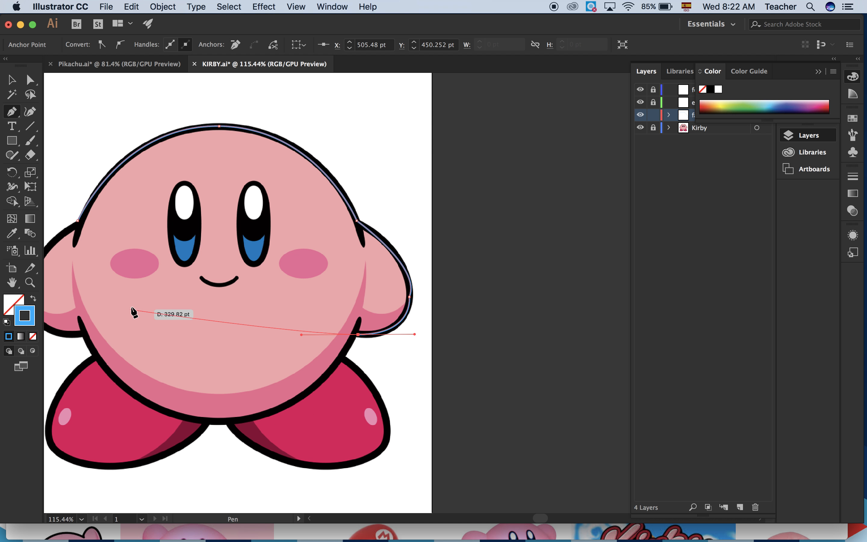
pyautogui.click(357, 336)
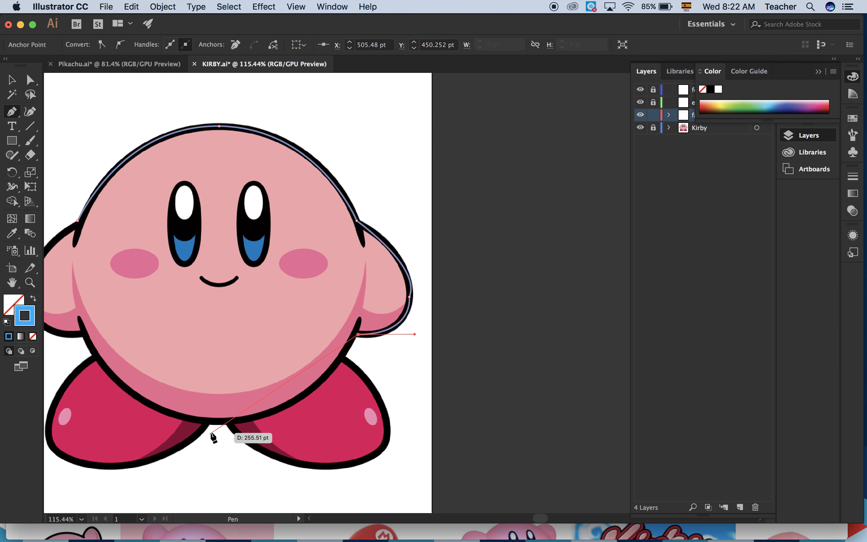
pyautogui.click(216, 419)
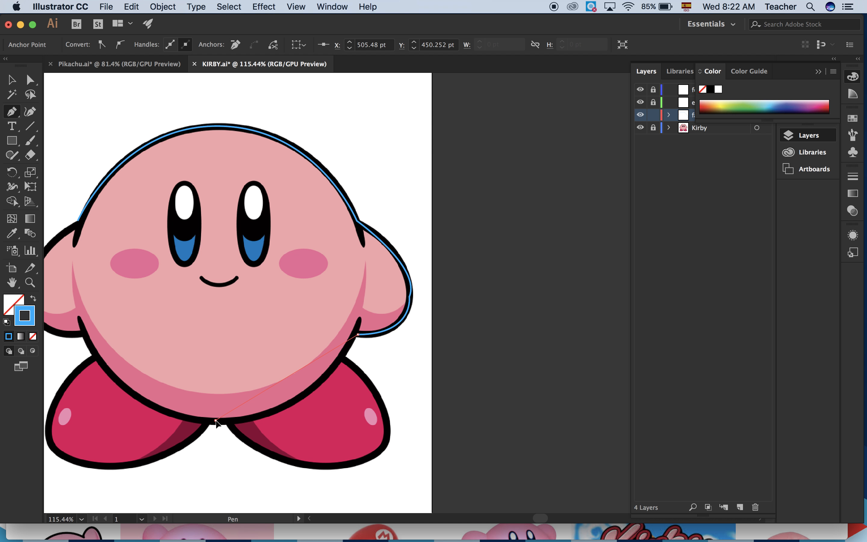
pyautogui.moveTo(174, 401); pyautogui.dragTo(112, 421)
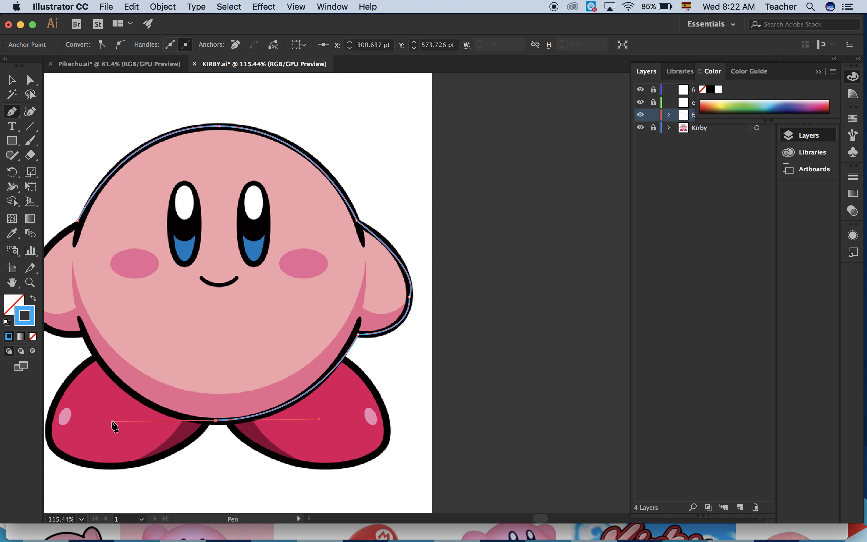
pyautogui.click(215, 420)
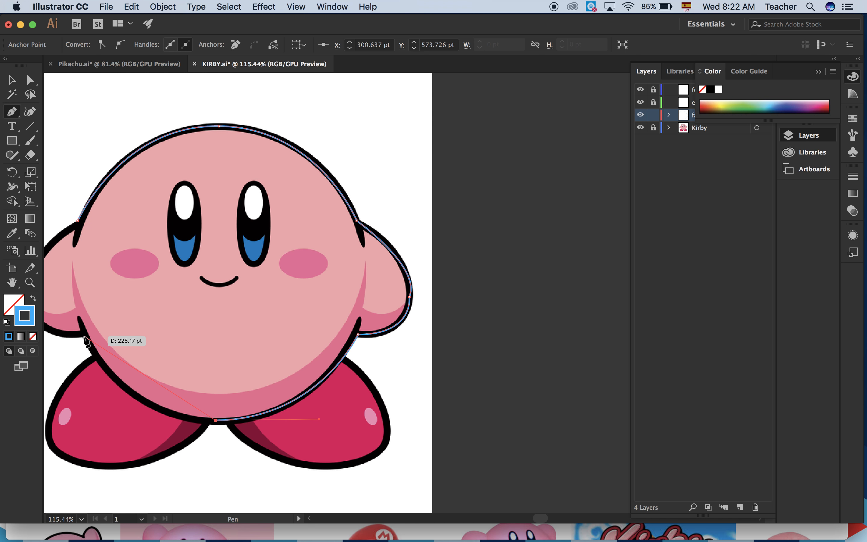
pyautogui.moveTo(96, 277); pyautogui.dragTo(117, 242)
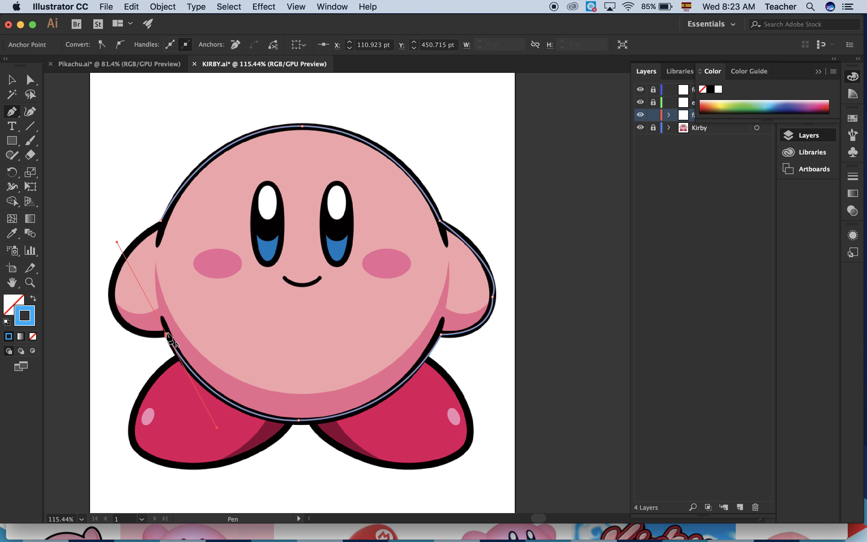
# Extend the path with a curved segment along the underside of the left arm to its outer edge.
pyautogui.moveTo(166, 335); pyautogui.dragTo(281, 114)
pyautogui.press('super+z')
pyautogui.moveTo(168, 336); pyautogui.dragTo(111, 287)
pyautogui.moveTo(110, 285); pyautogui.dragTo(113, 226)
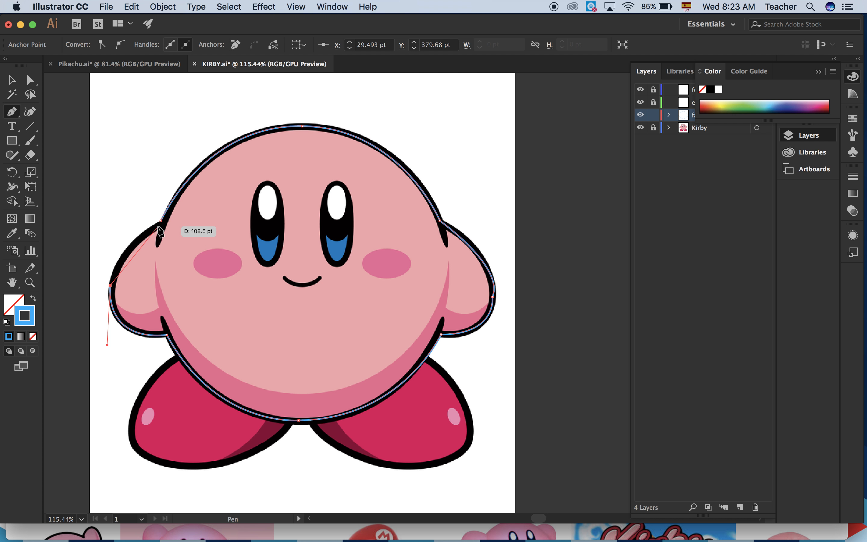
# Close the outline with a curved segment from the left arm's outer edge to the starting anchor at its upper joint.
pyautogui.moveTo(161, 220); pyautogui.dragTo(207, 197)
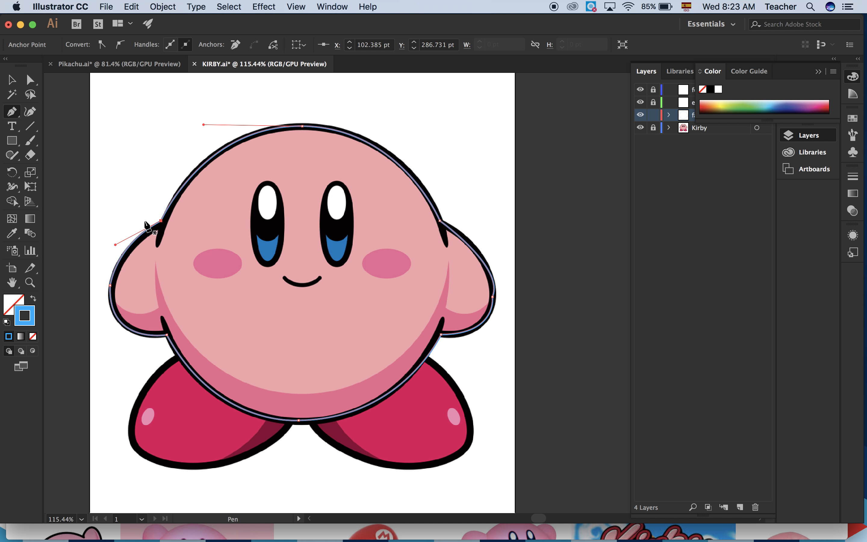
pyautogui.moveTo(145, 222); pyautogui.dragTo(176, 217)
pyautogui.scroll(3, 150, 226)
pyautogui.scroll(3, 150, 226)
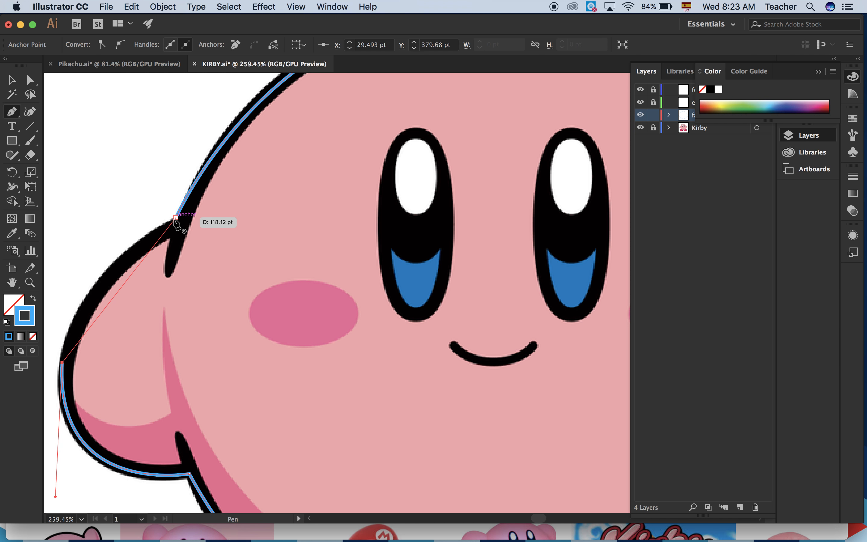
pyautogui.moveTo(176, 217); pyautogui.dragTo(284, 166)
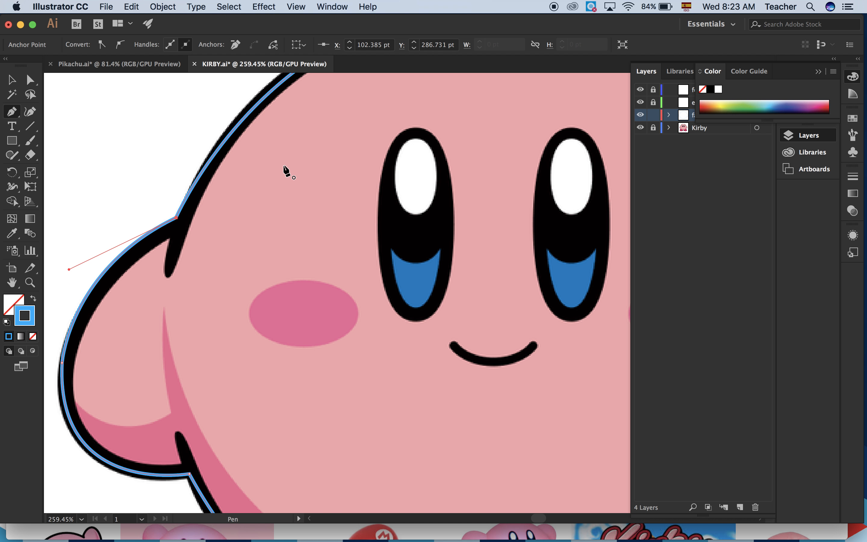
# Fit the artboard in view and lock the face layer.
pyautogui.press('super+0')
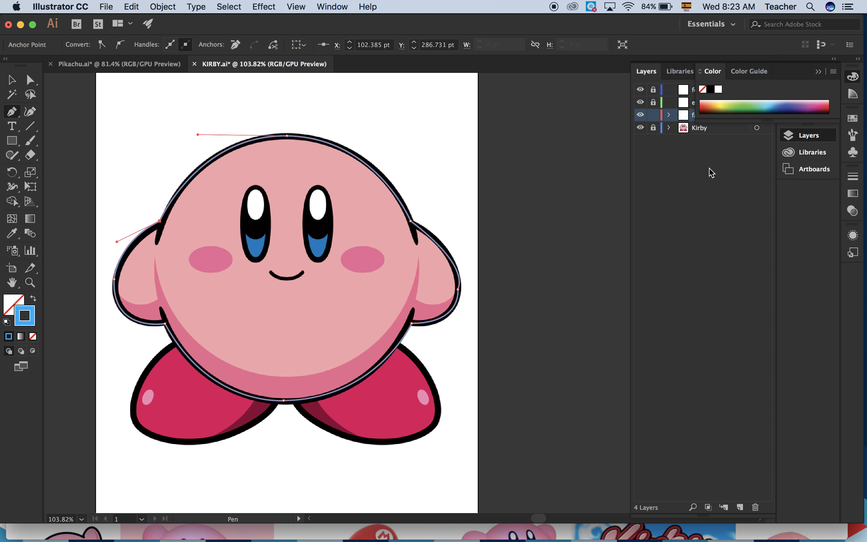
pyautogui.click(819, 73)
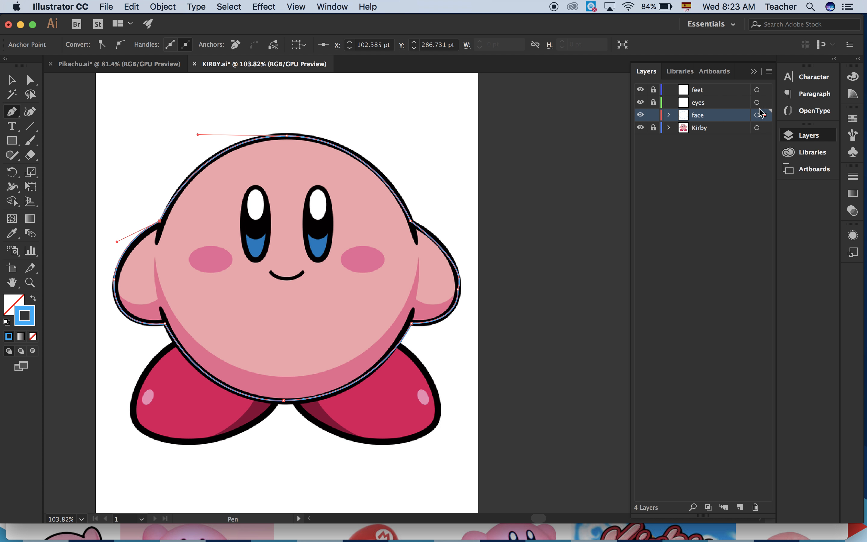
pyautogui.click(653, 116)
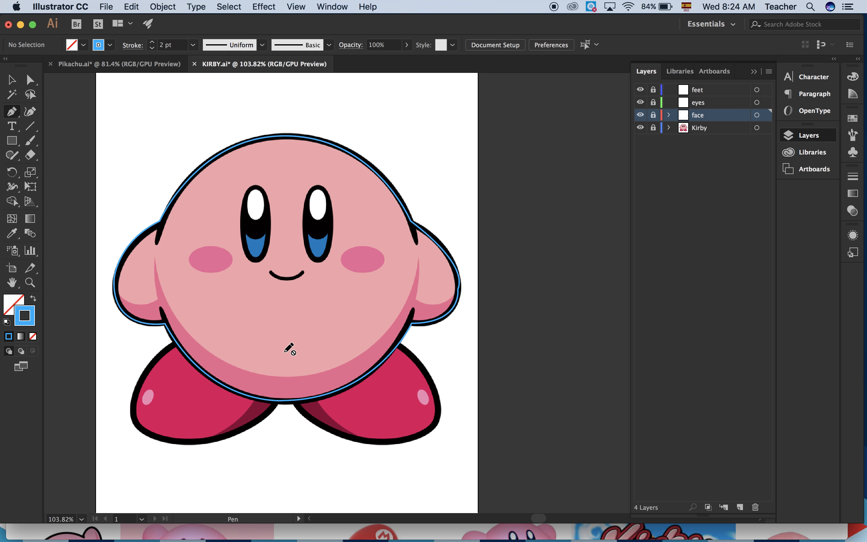
# Toggle the visibility of the Kirby reference layer to examine the traced outline with and without the image.
pyautogui.click(640, 128)
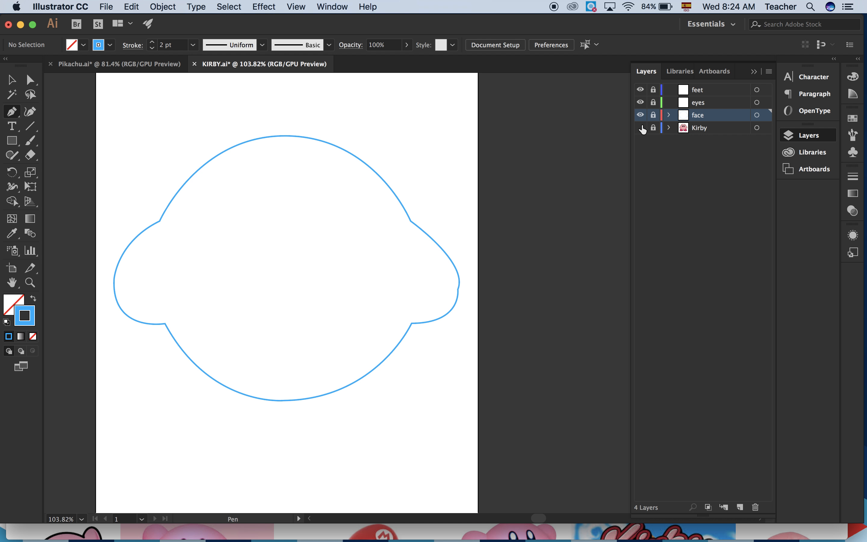
pyautogui.click(642, 132)
pyautogui.click(642, 132)
pyautogui.click(640, 128)
pyautogui.click(642, 130)
pyautogui.click(642, 130)
pyautogui.click(642, 129)
pyautogui.click(642, 130)
pyautogui.click(642, 130)
pyautogui.click(642, 130)
pyautogui.click(642, 130)
pyautogui.click(642, 130)
pyautogui.click(642, 130)
pyautogui.click(641, 129)
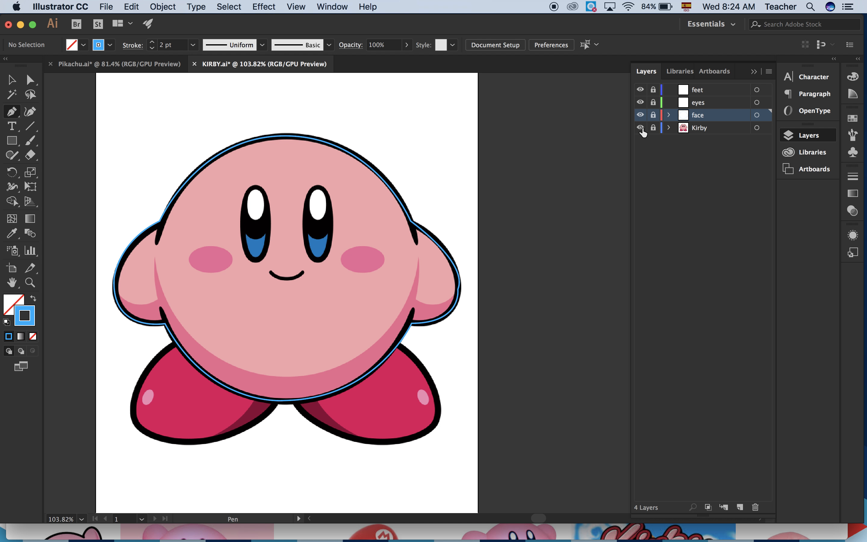
# Unlock and activate the eyes layer, and trace the left eye's outer outline as a closed curved path with the Pen tool.
pyautogui.click(701, 106)
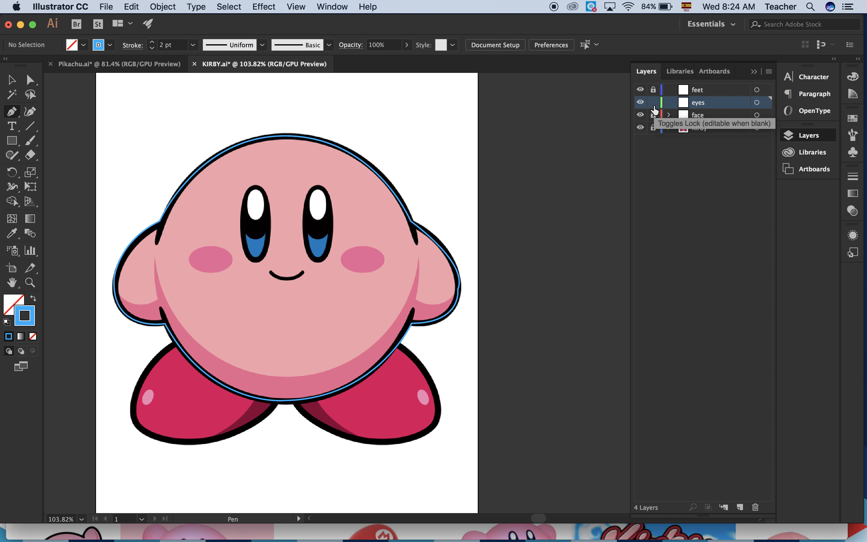
pyautogui.scroll(5, 255, 216)
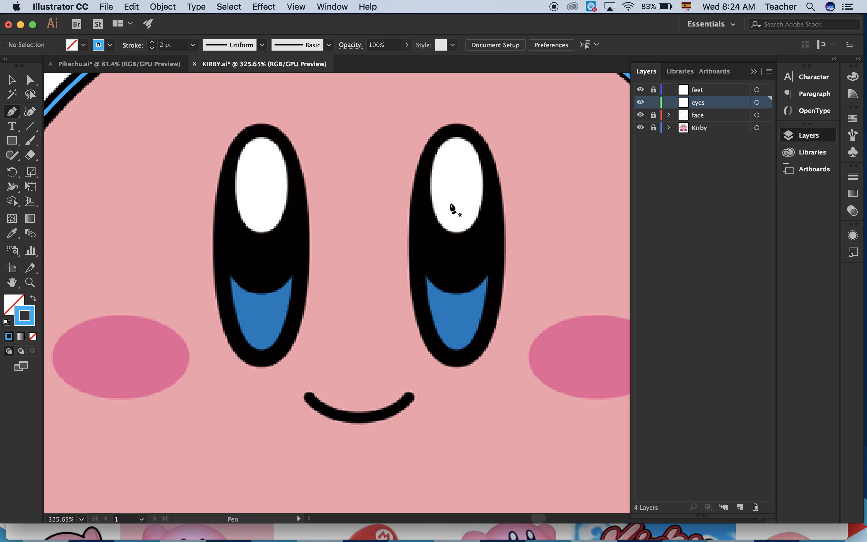
pyautogui.click(259, 122)
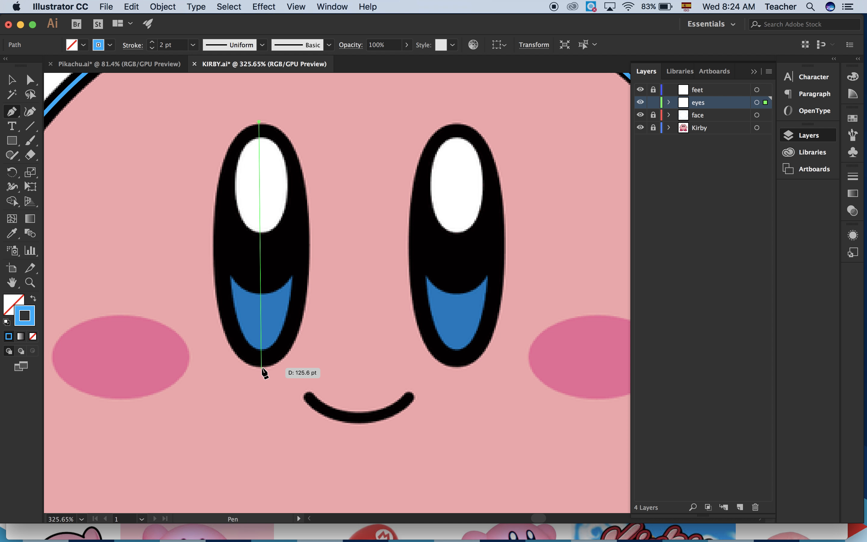
pyautogui.moveTo(264, 366); pyautogui.dragTo(397, 447)
pyautogui.click(259, 122)
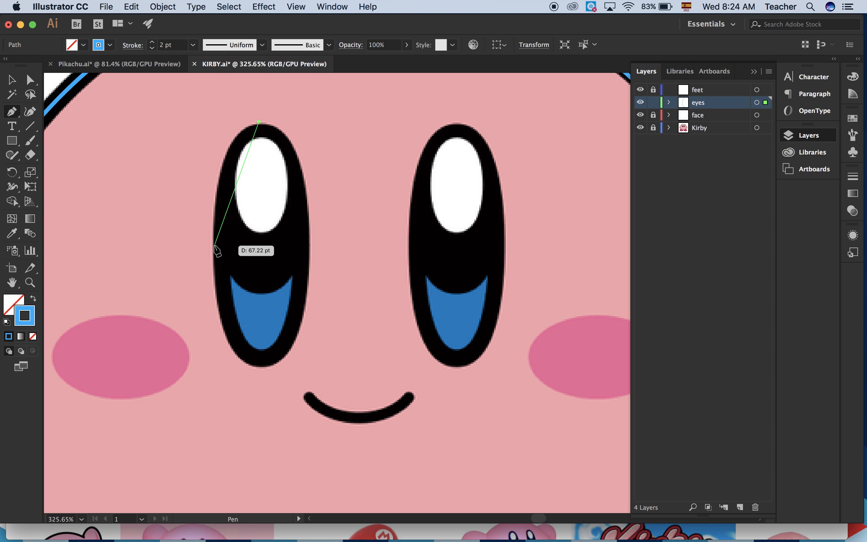
pyautogui.moveTo(214, 246); pyautogui.dragTo(290, 381)
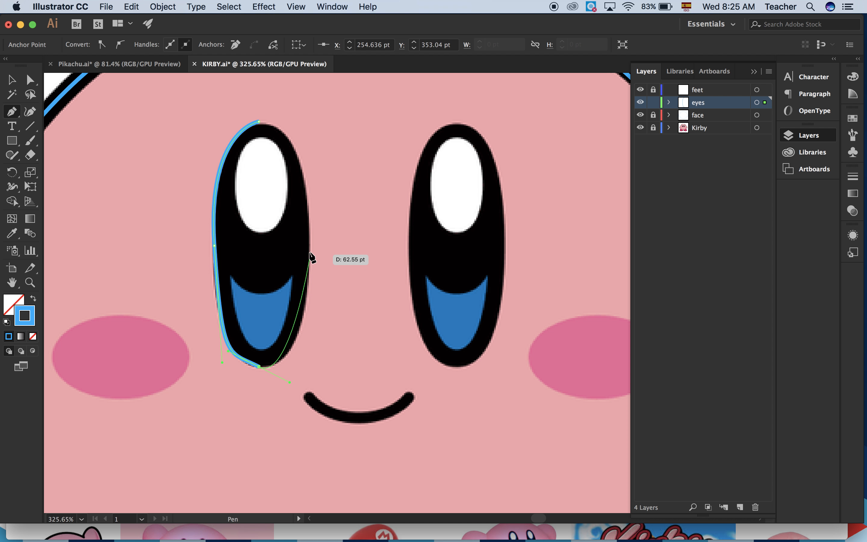
pyautogui.moveTo(309, 244); pyautogui.dragTo(306, 179)
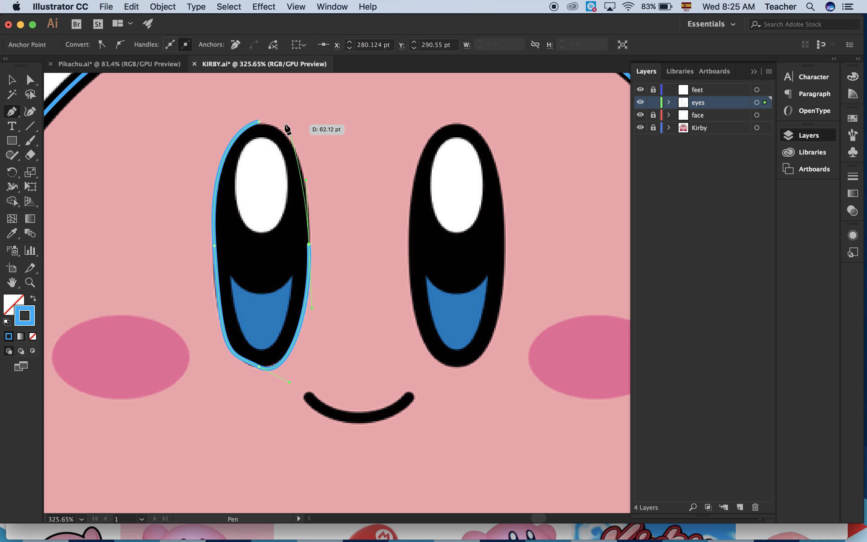
pyautogui.moveTo(258, 121); pyautogui.dragTo(213, 121)
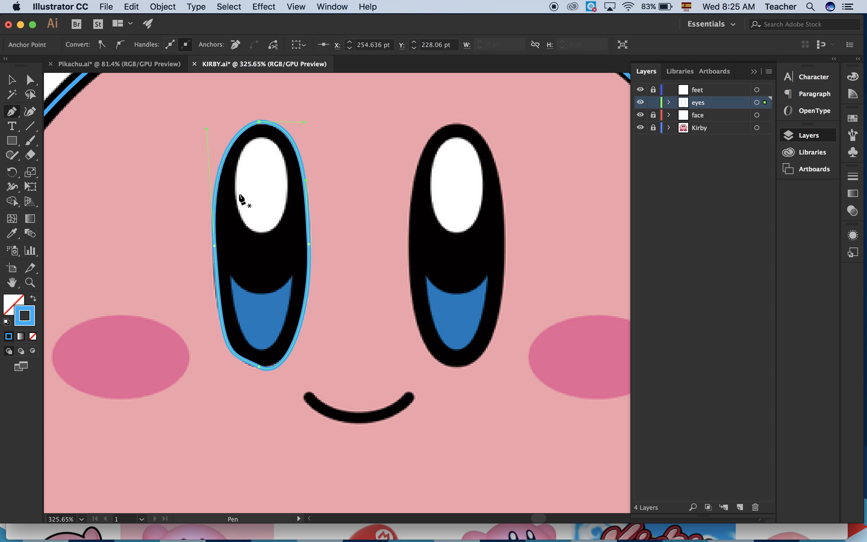
# Trace the right eye's outer outline as a closed curved path with four anchors, starting and ending at its top.
pyautogui.click(458, 121)
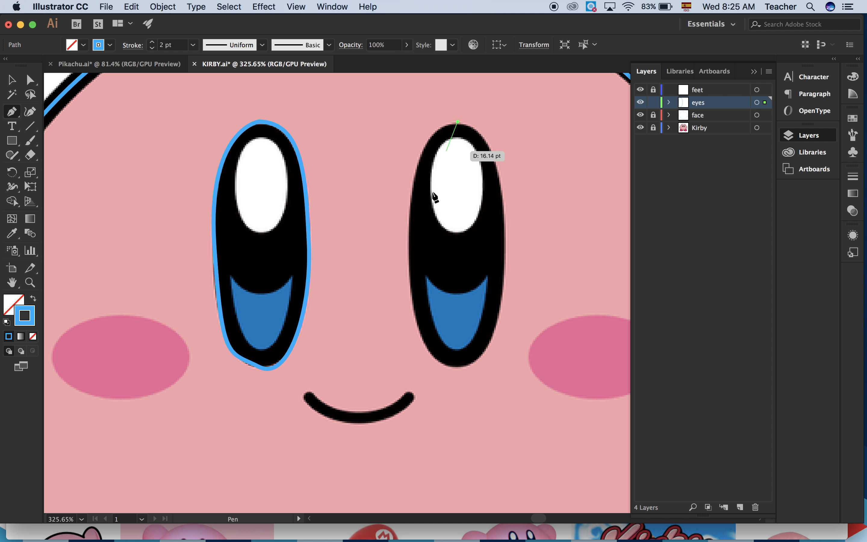
pyautogui.moveTo(408, 246); pyautogui.dragTo(411, 373)
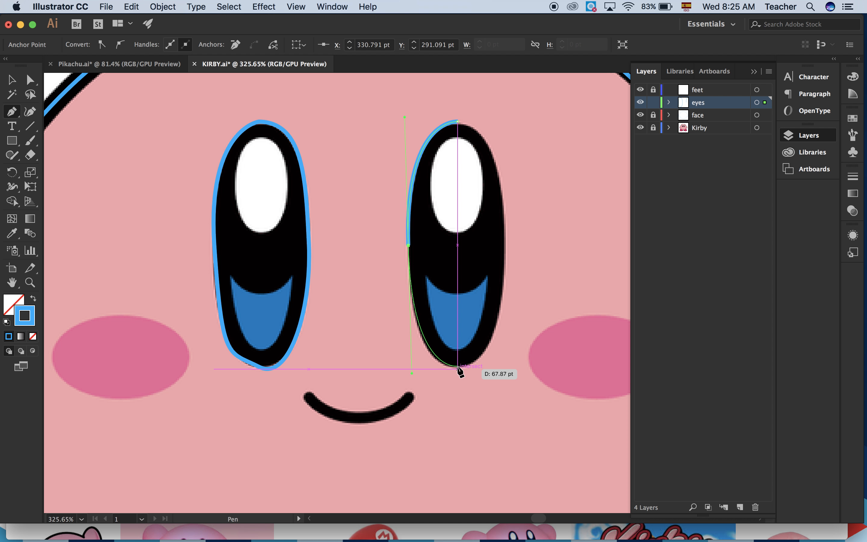
pyautogui.moveTo(458, 367)
pyautogui.mouseDown()
pyautogui.moveTo(507, 246)
pyautogui.moveTo(504, 102)
pyautogui.mouseUp()
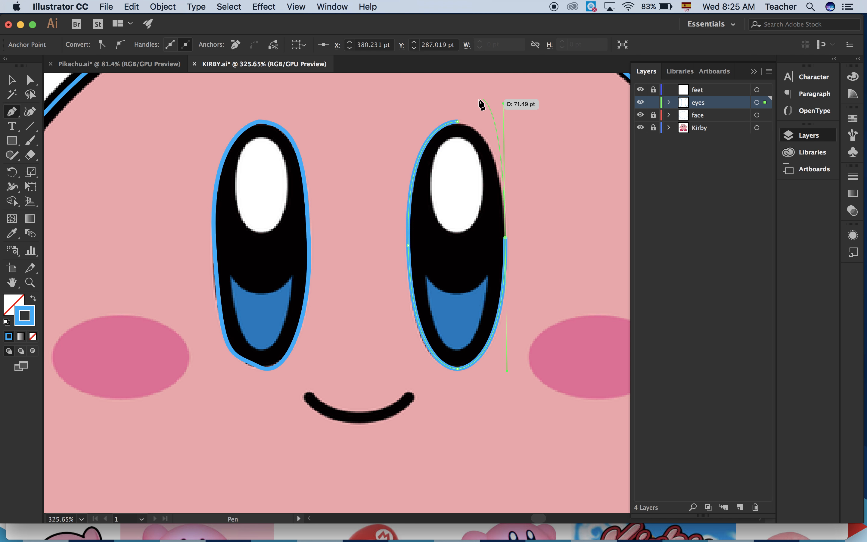
pyautogui.click(458, 122)
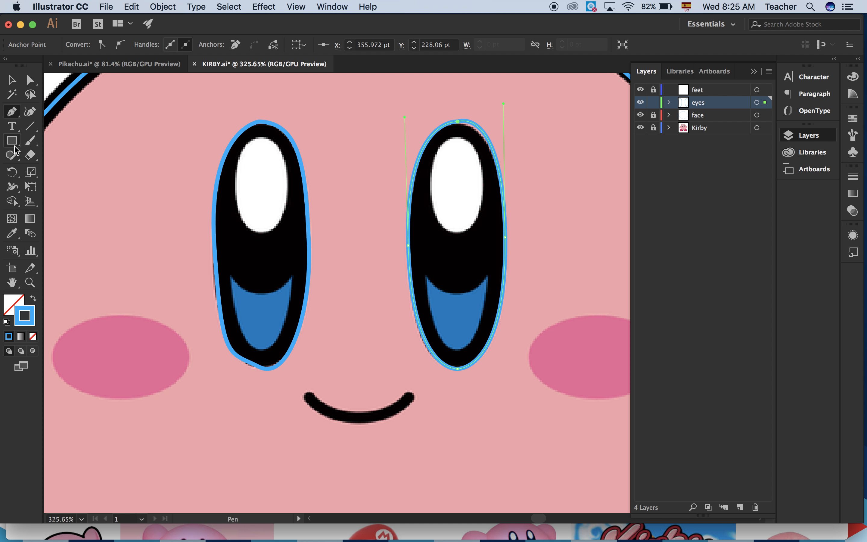
# Draw an ellipse about 26 × 48 pt over the white highlight of the left eye with the Ellipse tool.
pyautogui.moveTo(14, 142); pyautogui.dragTo(65, 173)
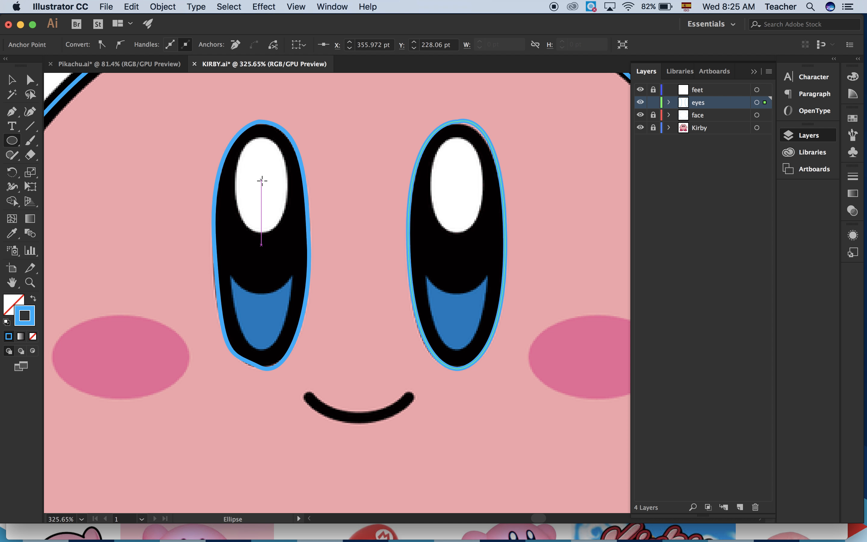
pyautogui.moveTo(262, 181); pyautogui.dragTo(265, 233)
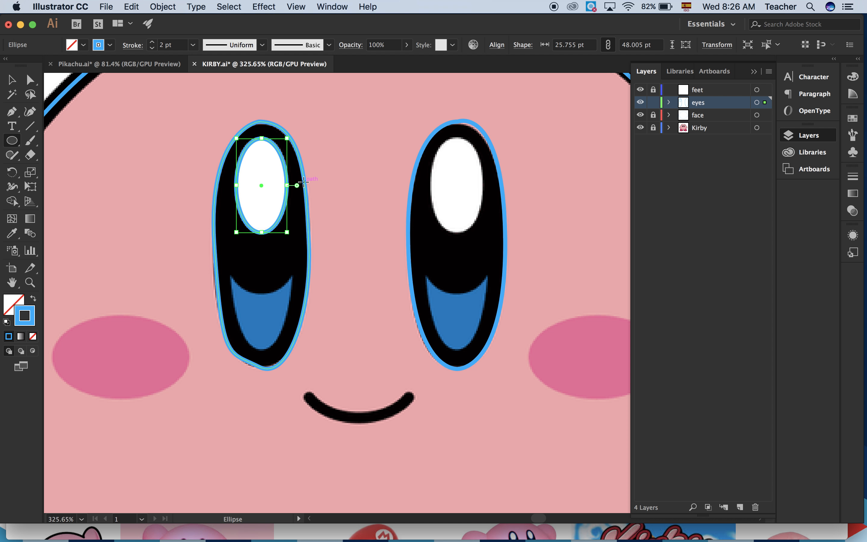
pyautogui.press('super+shift+a')
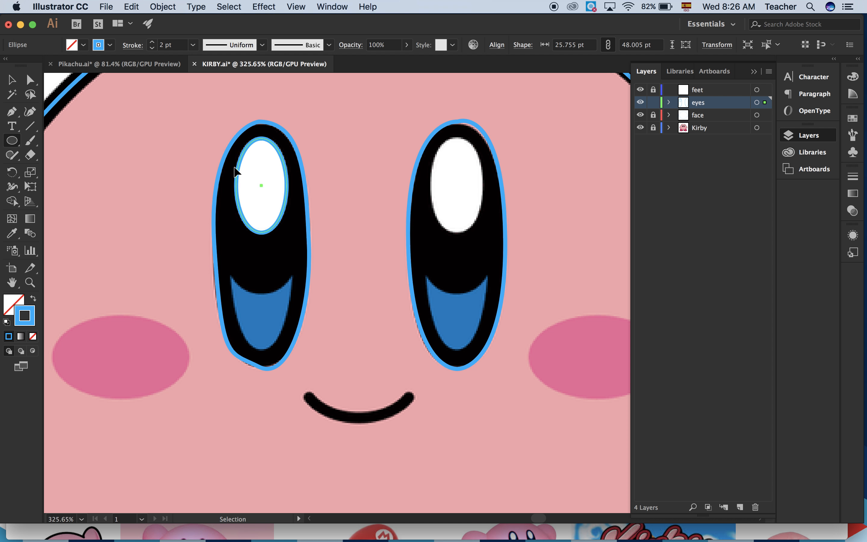
# Move the highlight ellipse onto the right eye's white highlight, and place a copy of it over the left eye's highlight.
pyautogui.click(12, 79)
pyautogui.moveTo(285, 224); pyautogui.dragTo(475, 219)
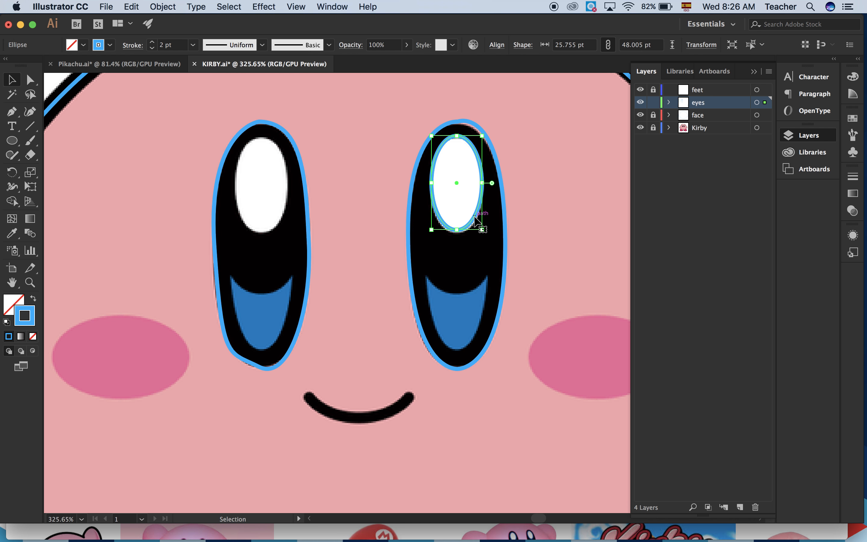
pyautogui.scroll(-5, 473, 222)
pyautogui.scroll(-2, 471, 226)
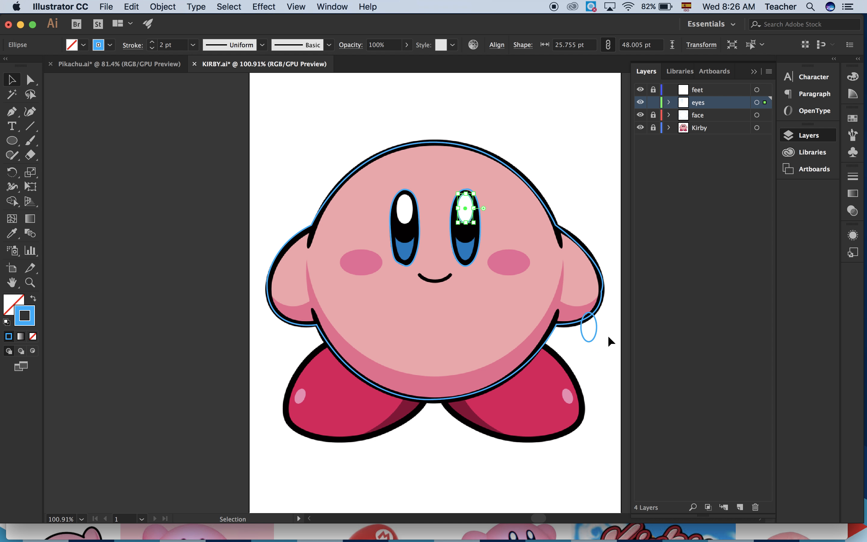
pyautogui.moveTo(592, 339); pyautogui.dragTo(404, 226)
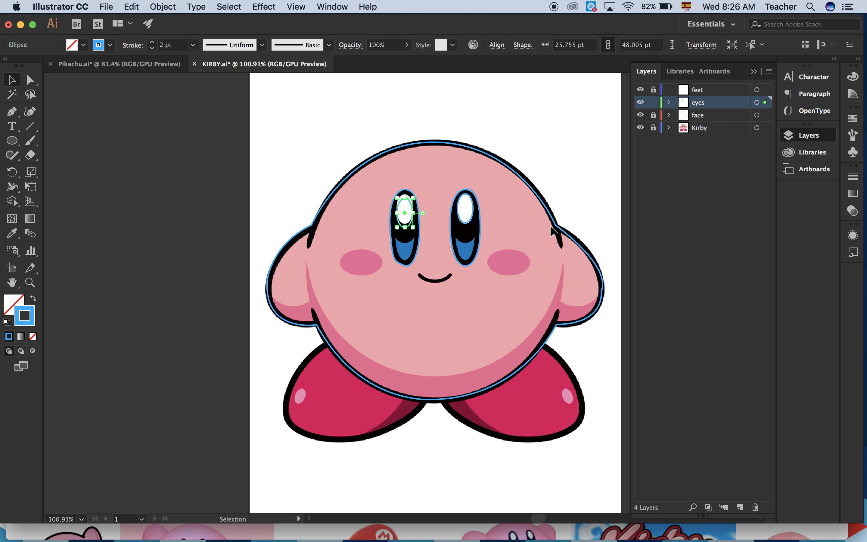
pyautogui.click(552, 230)
pyautogui.moveTo(404, 228); pyautogui.dragTo(404, 224)
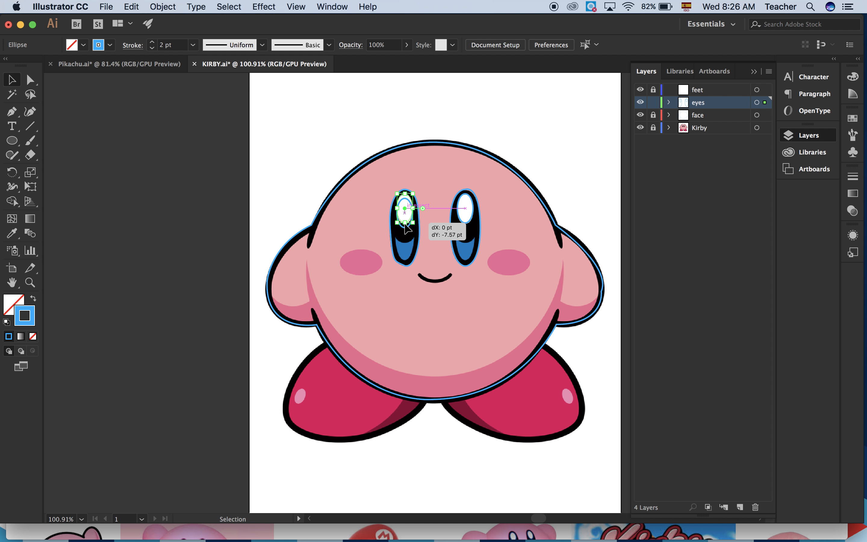
pyautogui.click(505, 228)
# Trace the blue crescent in the lower part of the left eye as a closed three-anchor path with the Pen tool.
pyautogui.scroll(10, 506, 227)
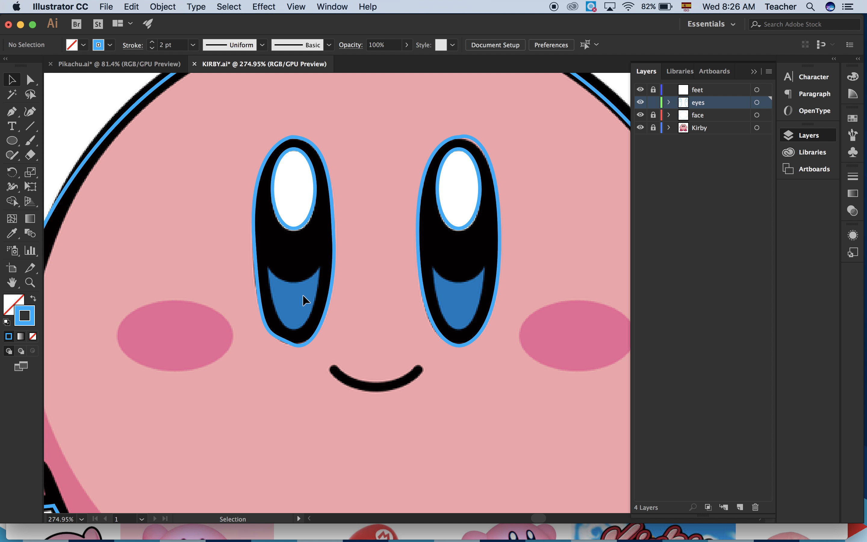
pyautogui.click(12, 114)
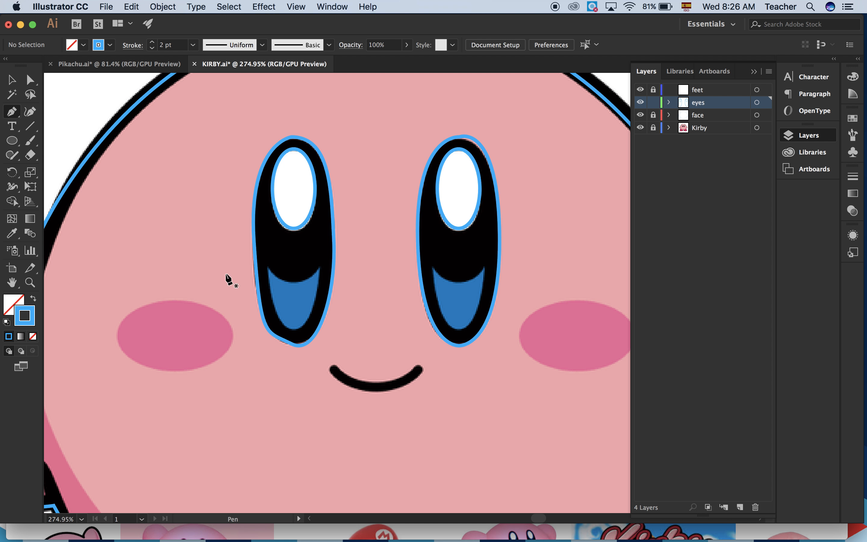
pyautogui.click(267, 267)
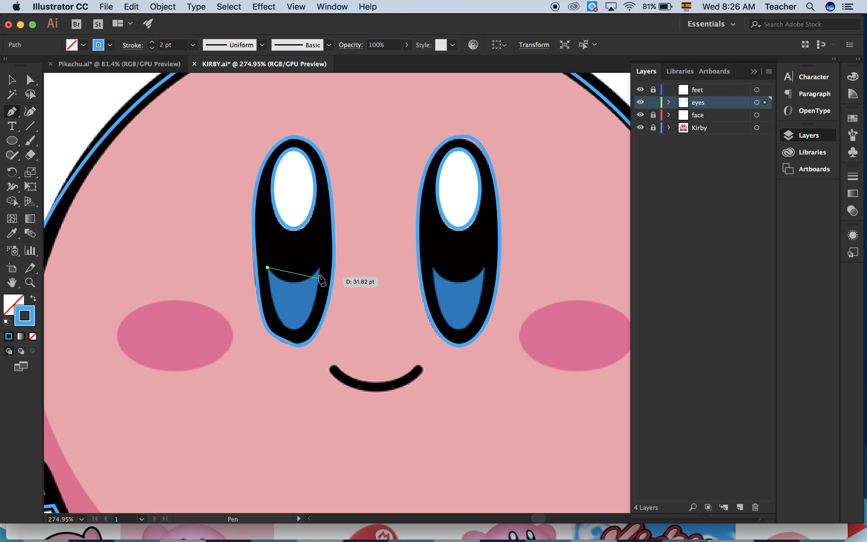
pyautogui.moveTo(317, 267); pyautogui.dragTo(342, 237)
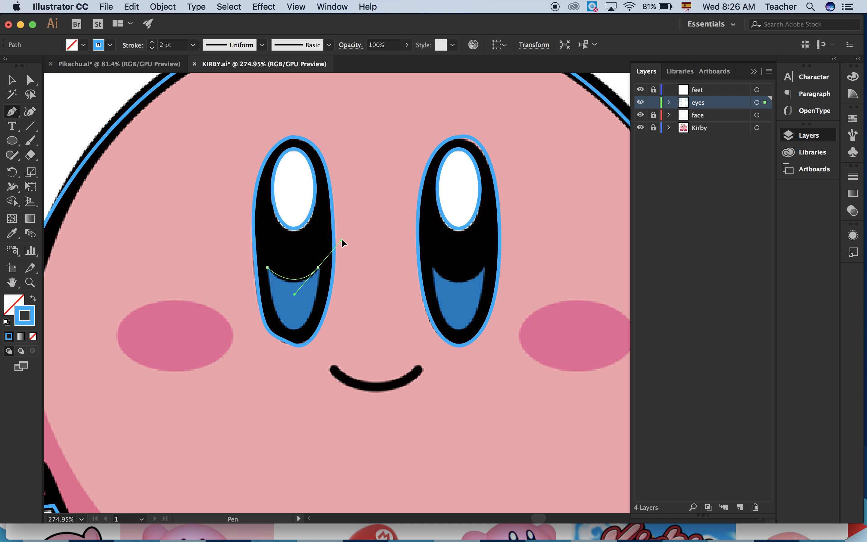
pyautogui.click(294, 326)
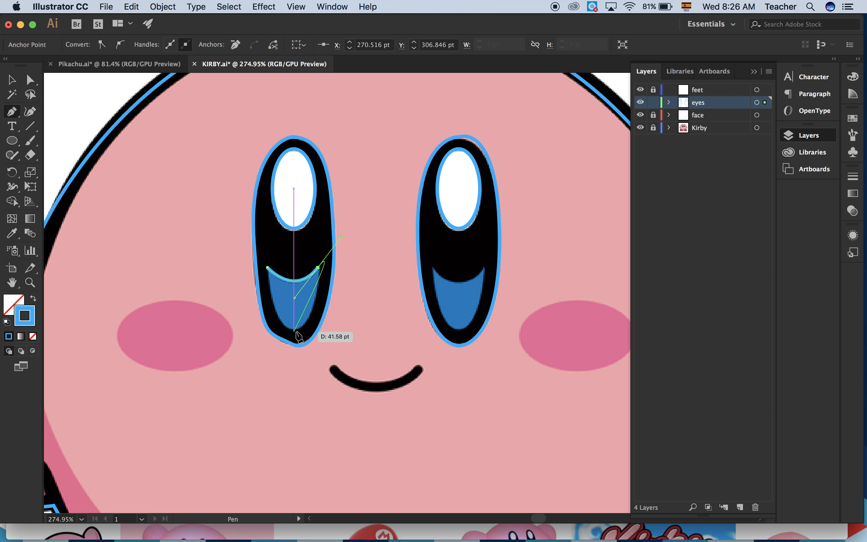
pyautogui.click(318, 267)
pyautogui.moveTo(294, 329); pyautogui.dragTo(266, 334)
pyautogui.moveTo(272, 289); pyautogui.dragTo(267, 267)
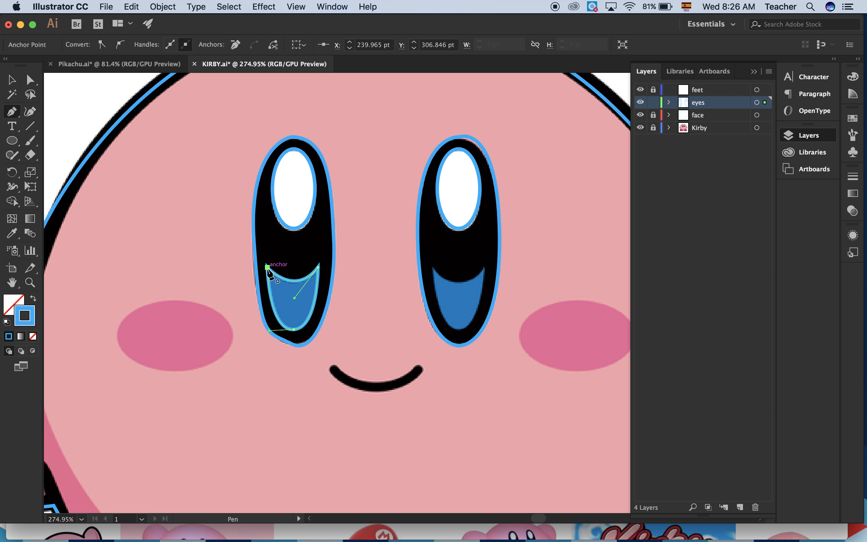
# Trace the right eye's blue crescent as a closed three-anchor path with curved sides, and lock the eyes layer.
pyautogui.click(433, 267)
pyautogui.moveTo(483, 267); pyautogui.dragTo(506, 232)
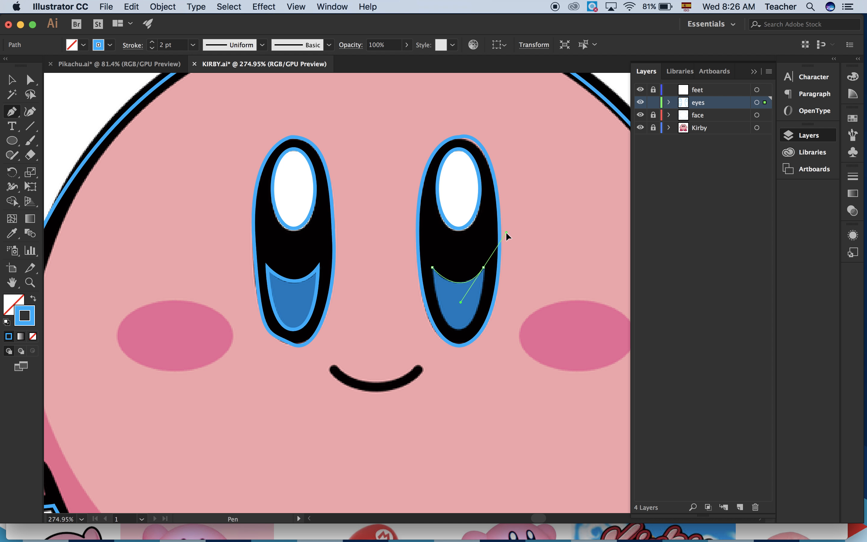
pyautogui.click(484, 267)
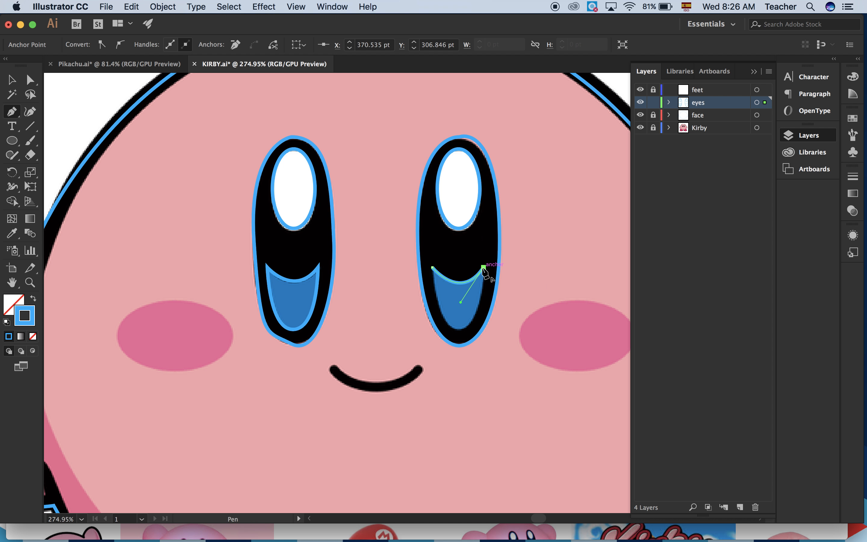
pyautogui.moveTo(461, 329); pyautogui.dragTo(439, 341)
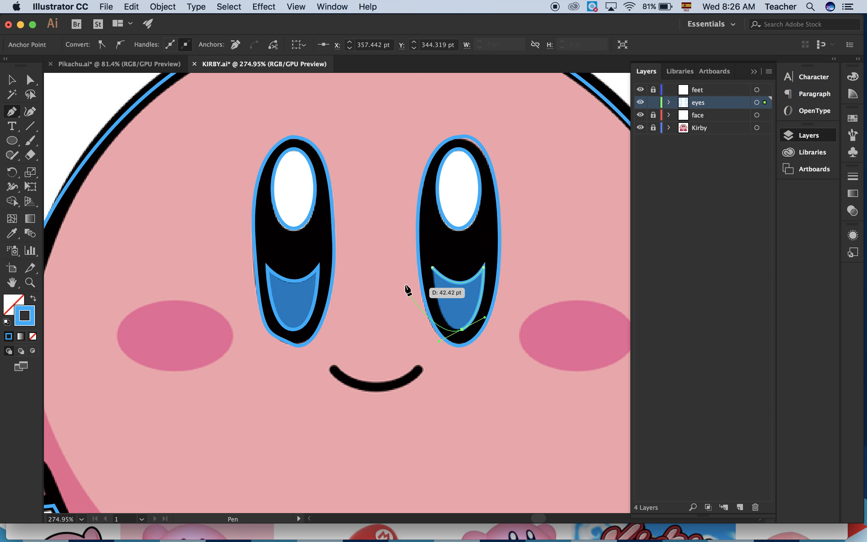
pyautogui.click(433, 267)
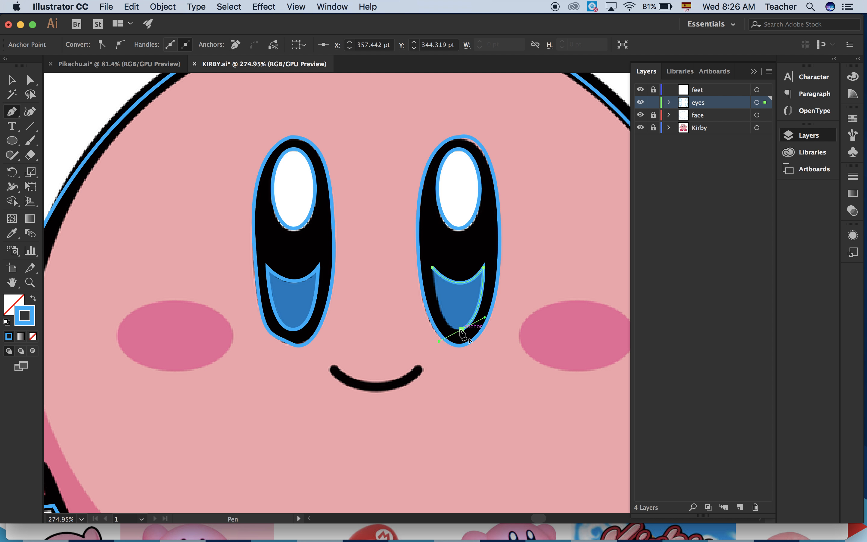
pyautogui.click(432, 268)
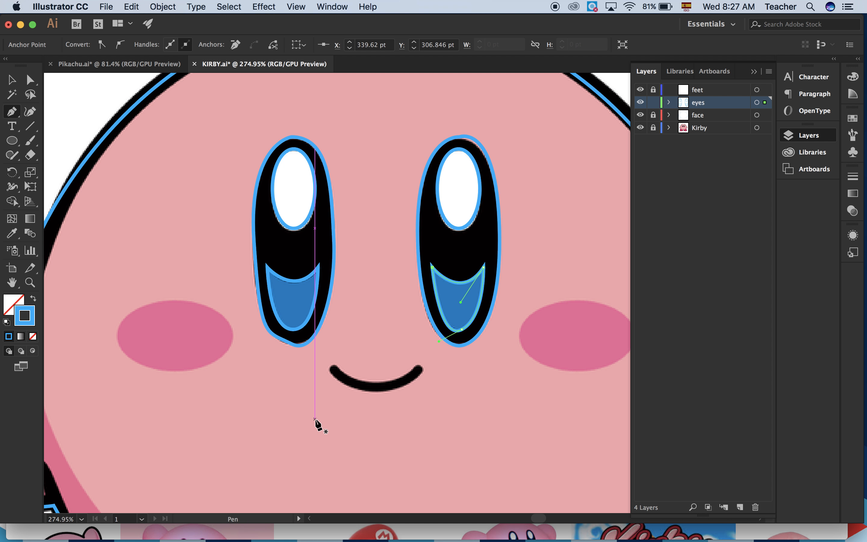
pyautogui.scroll(-6, 422, 299)
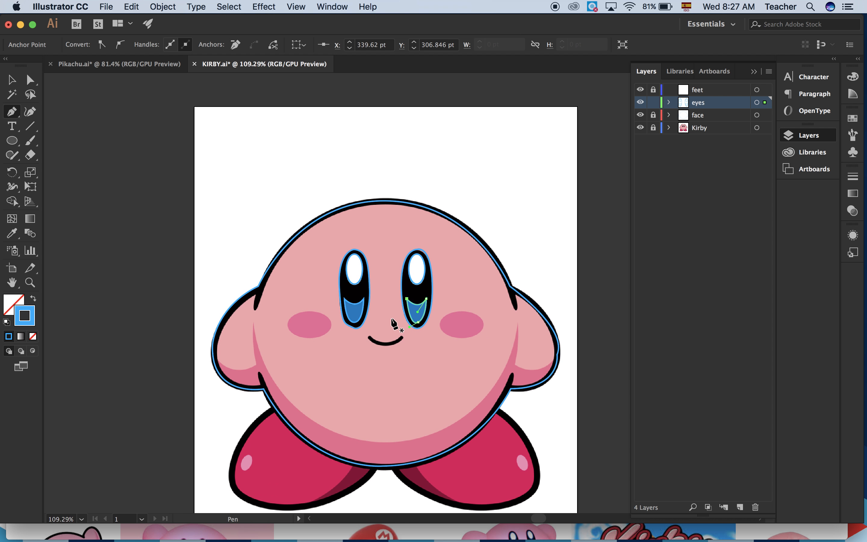
pyautogui.click(654, 102)
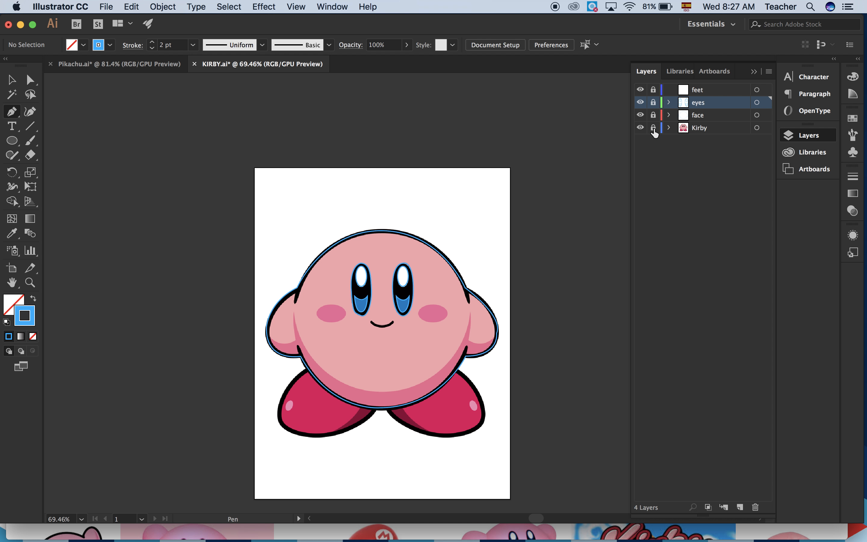
# Toggle the Kirby reference layer's visibility repeatedly to examine the traced face and eyes with and without the image.
pyautogui.click(641, 128)
pyautogui.click(641, 128)
pyautogui.click(640, 128)
pyautogui.click(640, 130)
pyautogui.click(641, 130)
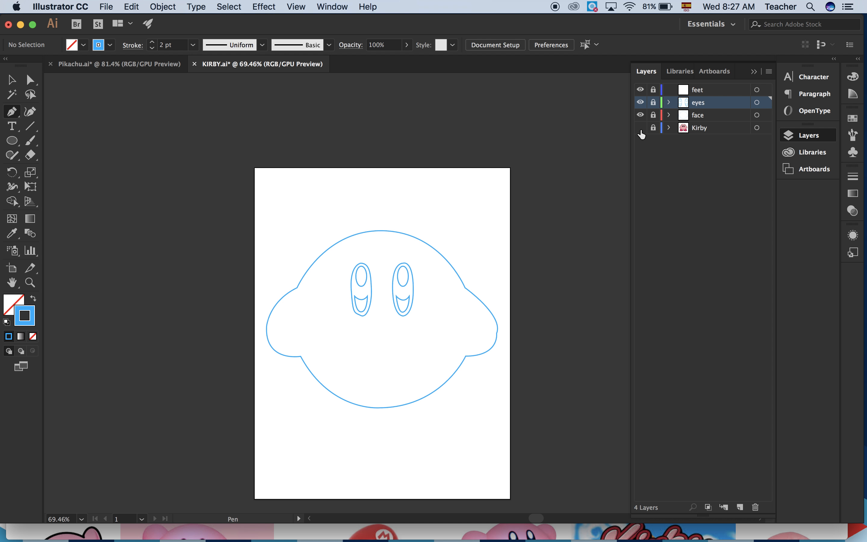
pyautogui.click(640, 128)
pyautogui.click(641, 129)
pyautogui.click(641, 128)
pyautogui.click(641, 128)
pyautogui.click(640, 128)
pyautogui.click(641, 128)
pyautogui.click(640, 128)
# Unlock and activate the feet layer, and trace the left foot as a closed three-anchor path whose upper part overlaps the body.
pyautogui.click(671, 91)
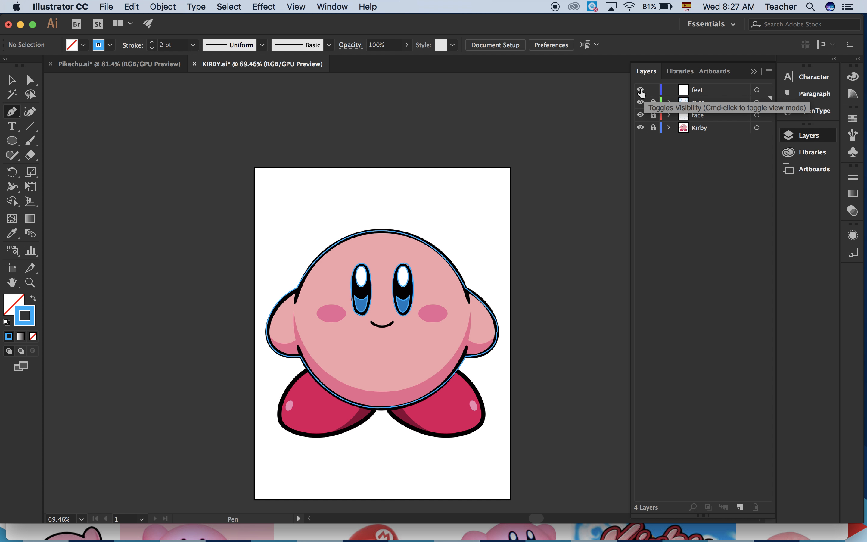
pyautogui.click(700, 94)
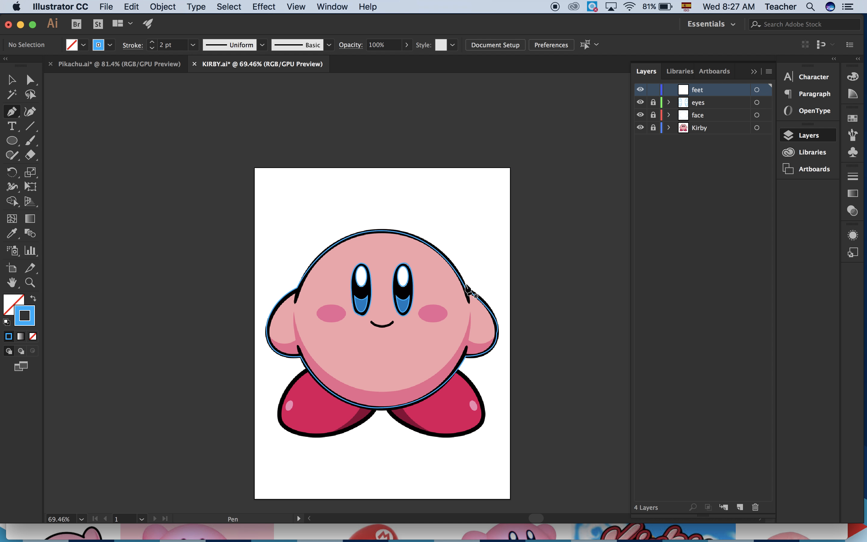
pyautogui.scroll(5, 532, 313)
pyautogui.scroll(-5, 358, 412)
pyautogui.hscroll(-2, 358, 412)
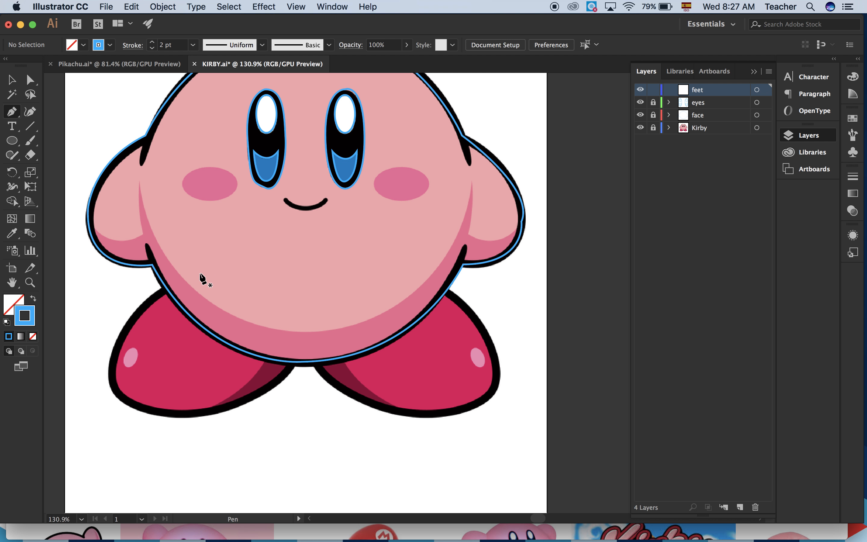
pyautogui.moveTo(195, 274); pyautogui.dragTo(162, 300)
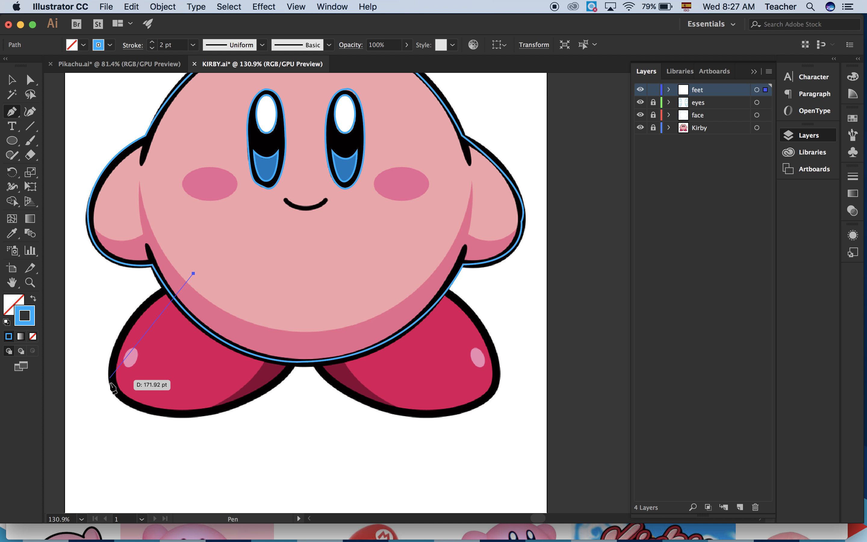
pyautogui.click(117, 393)
pyautogui.moveTo(117, 394); pyautogui.dragTo(145, 461)
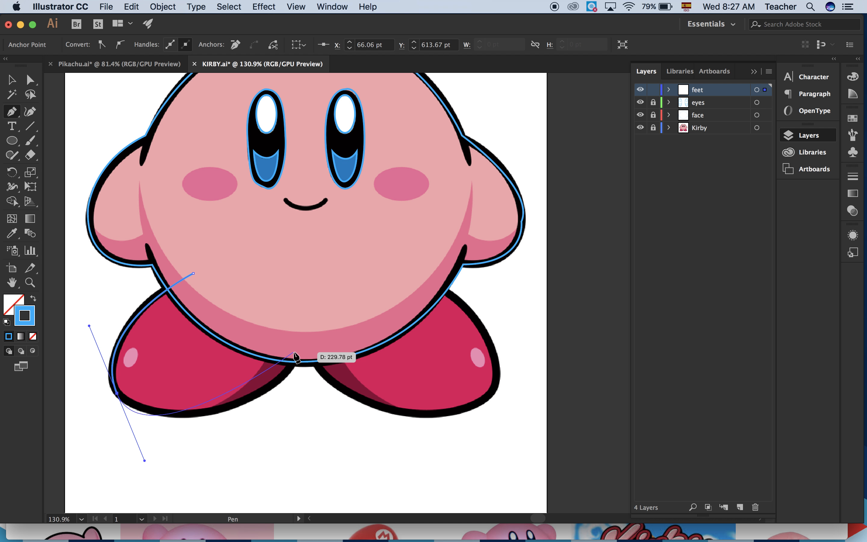
pyautogui.click(118, 394)
pyautogui.moveTo(298, 334); pyautogui.dragTo(367, 196)
pyautogui.press('super+z')
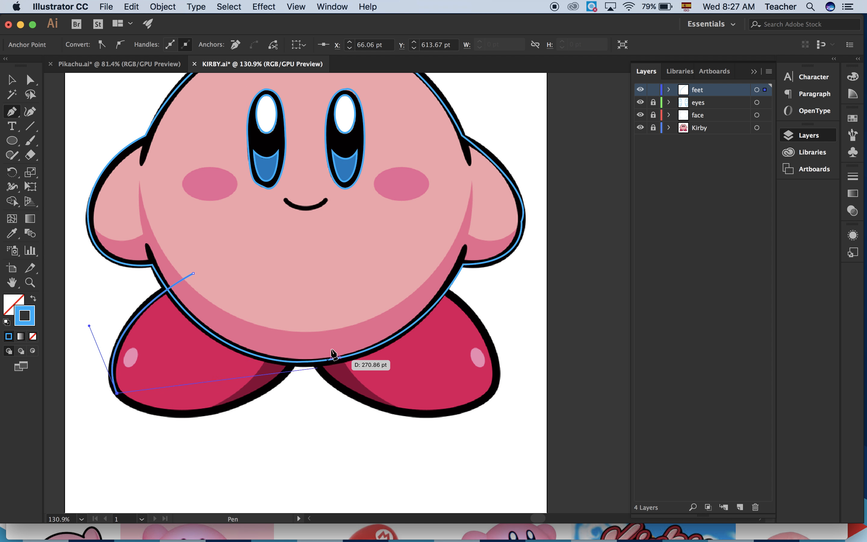
pyautogui.moveTo(297, 348); pyautogui.dragTo(363, 239)
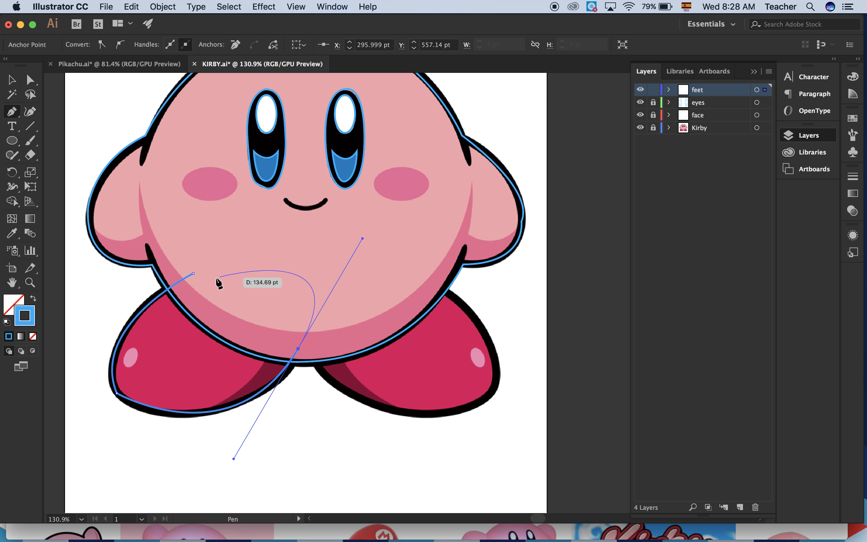
pyautogui.click(194, 273)
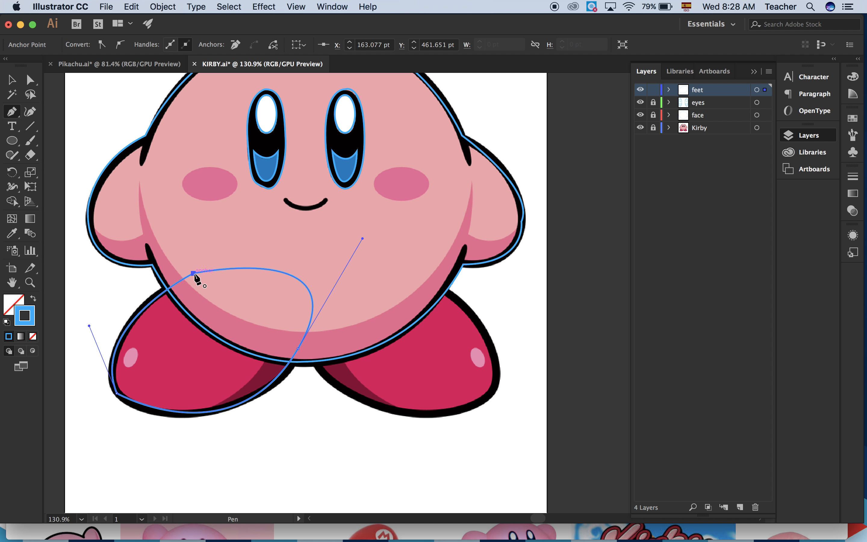
# Trace the right foot as a closed curved path with four anchors, starting inside the body and overlapping it.
pyautogui.click(313, 335)
pyautogui.moveTo(493, 390); pyautogui.dragTo(630, 317)
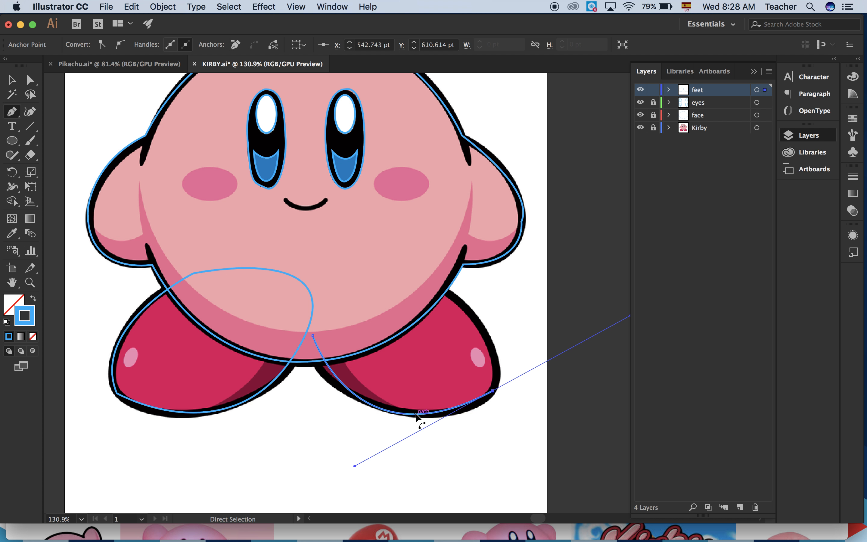
pyautogui.press('super+z')
pyautogui.moveTo(390, 408); pyautogui.dragTo(479, 429)
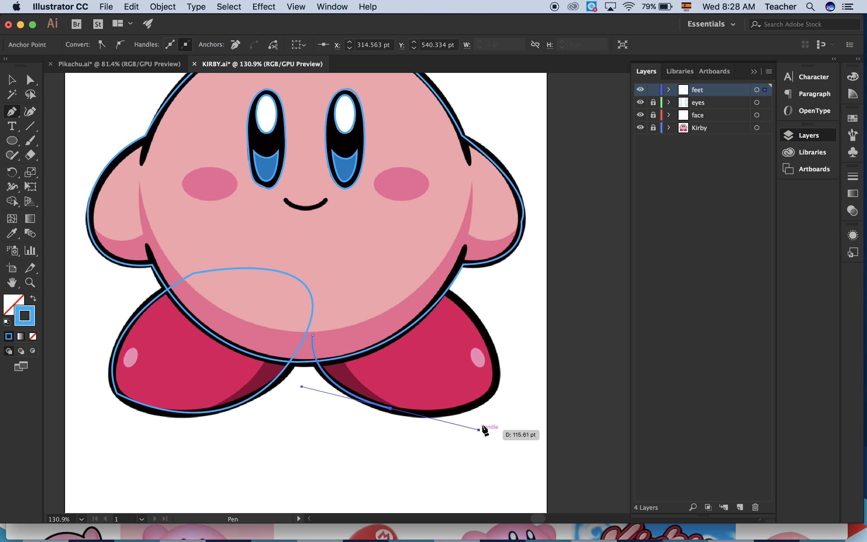
pyautogui.moveTo(496, 384); pyautogui.dragTo(324, 253)
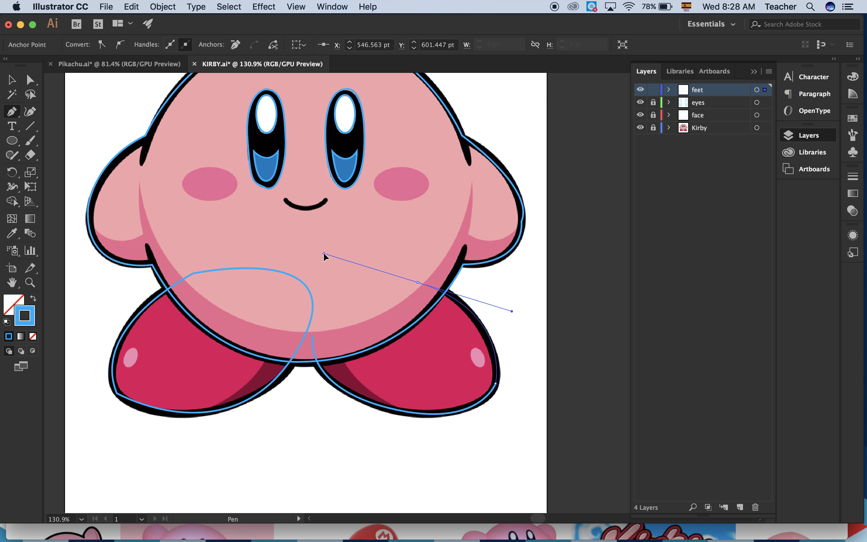
pyautogui.click(312, 336)
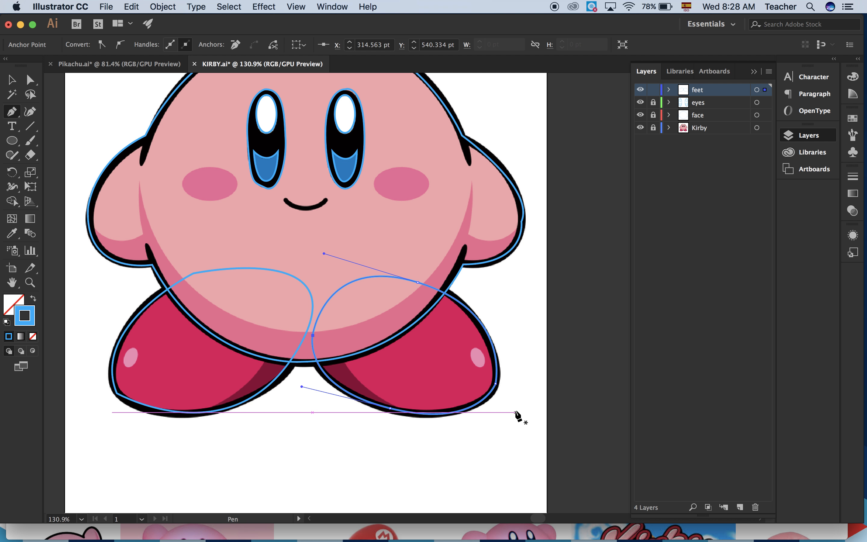
# Lock the feet layer, and hide and reshow the Kirby reference layer to examine all the traced outlines.
pyautogui.click(652, 90)
pyautogui.click(640, 127)
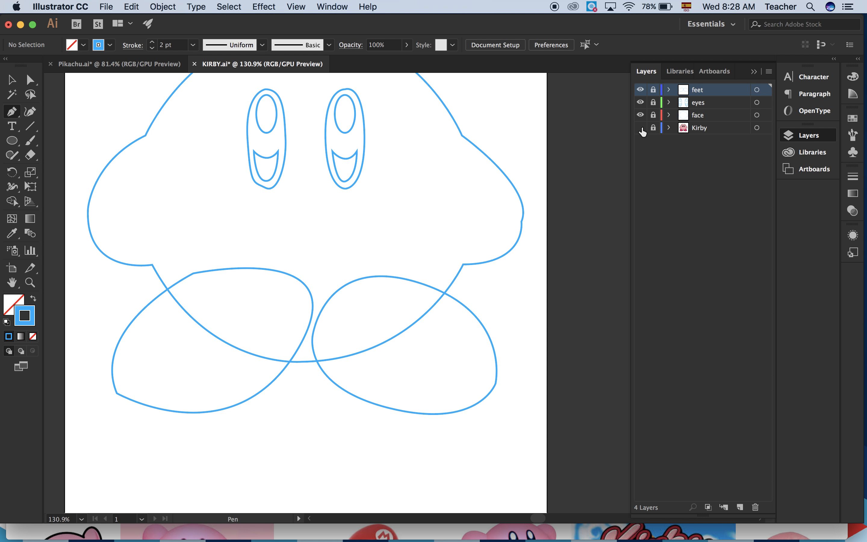
pyautogui.scroll(-5, 476, 303)
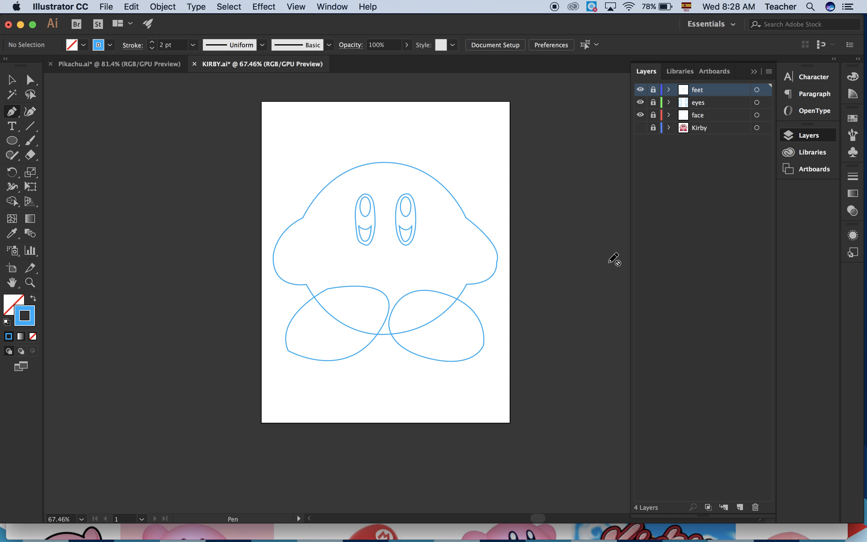
pyautogui.click(640, 128)
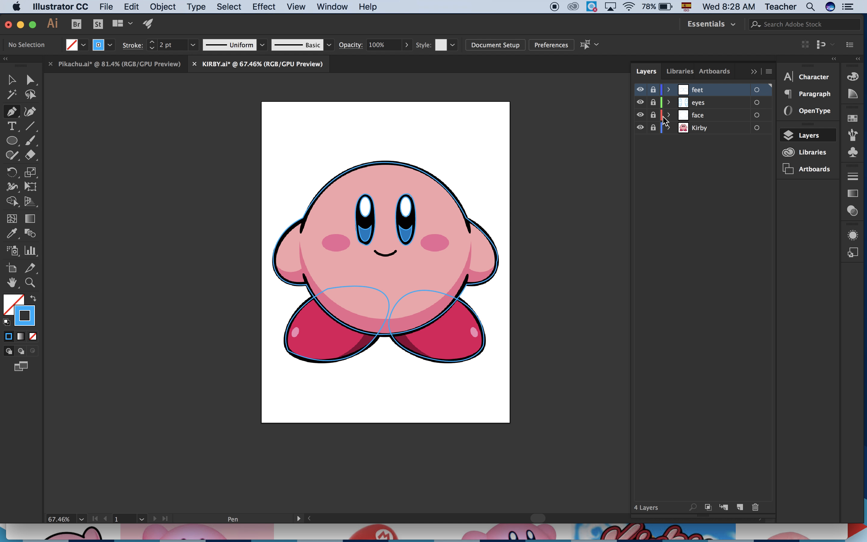
# Activate and unlock the face layer, briefly hide it to identify its artwork, and select the traced body outline.
pyautogui.click(698, 118)
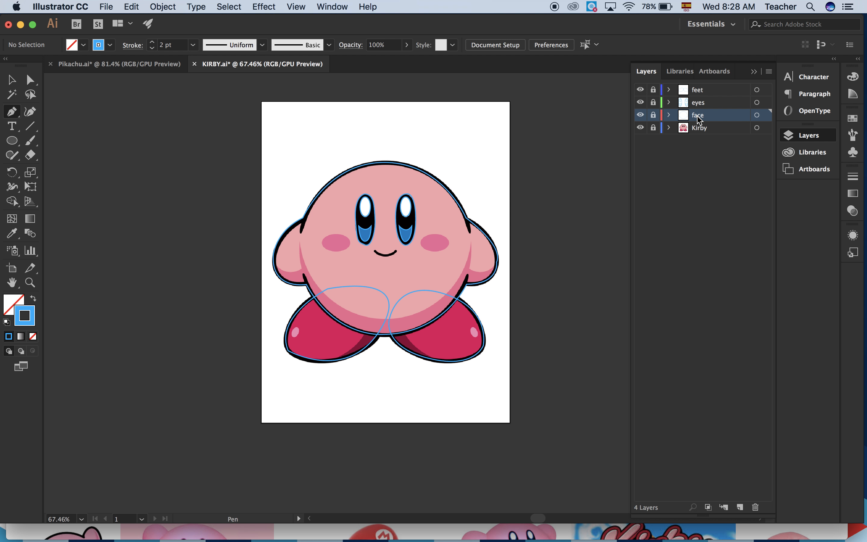
pyautogui.click(640, 115)
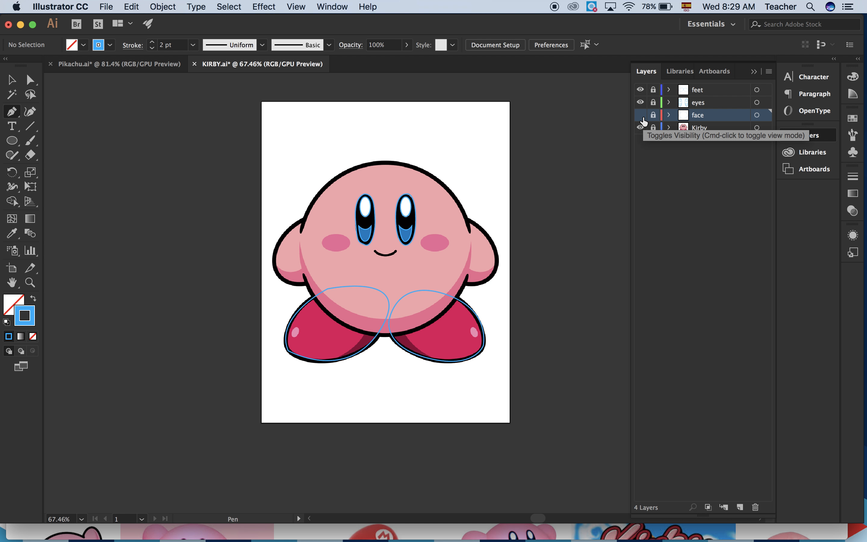
pyautogui.click(641, 115)
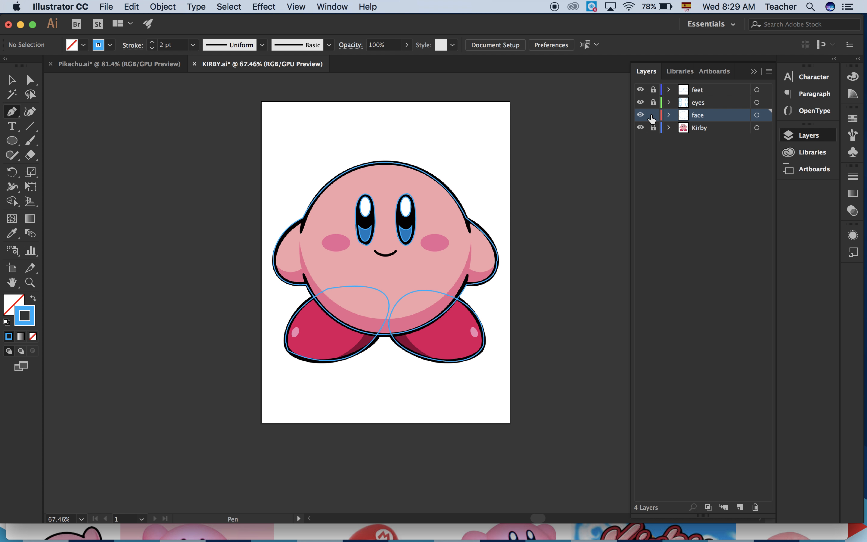
pyautogui.click(12, 80)
pyautogui.click(358, 166)
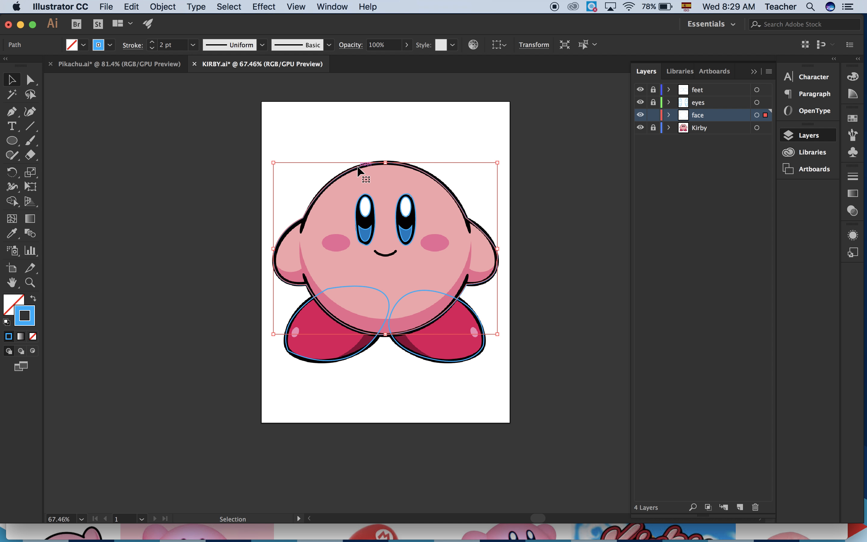
# Swap the body path's fill and stroke back and forth to compare a filled shape with an outline.
pyautogui.click(32, 301)
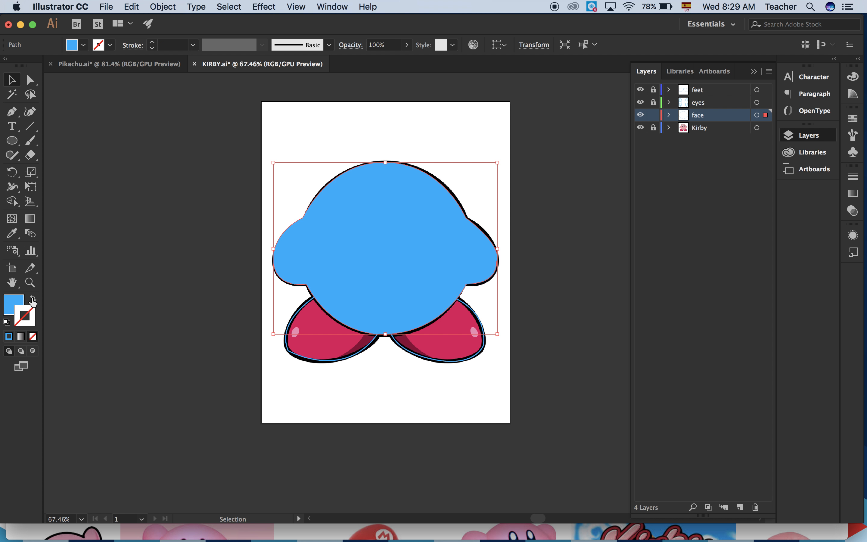
pyautogui.click(33, 300)
pyautogui.click(33, 301)
pyautogui.click(32, 301)
pyautogui.click(33, 300)
pyautogui.click(33, 300)
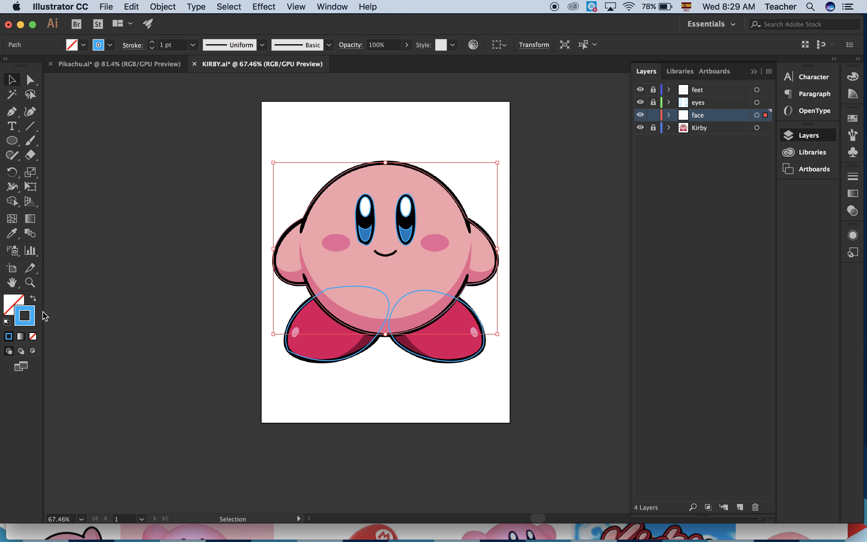
# Give the body path a white fill and a black stroke.
pyautogui.doubleClick(14, 298)
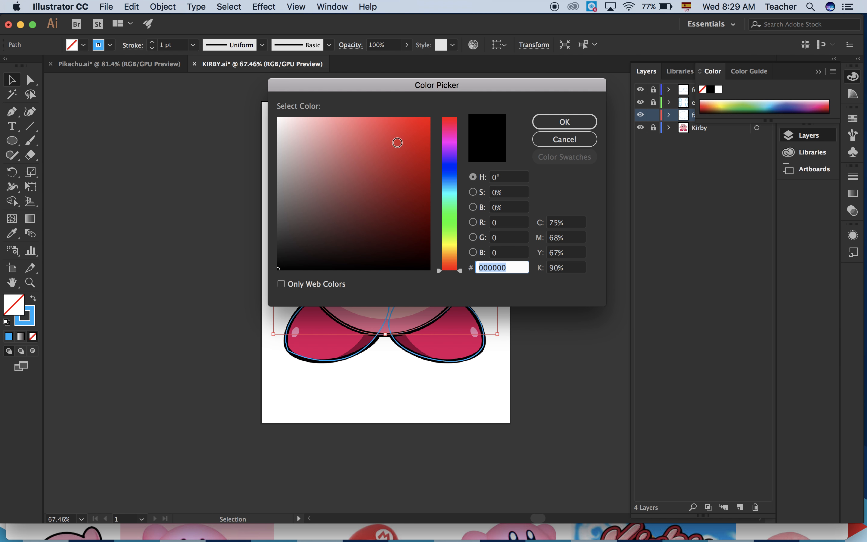
pyautogui.click(560, 122)
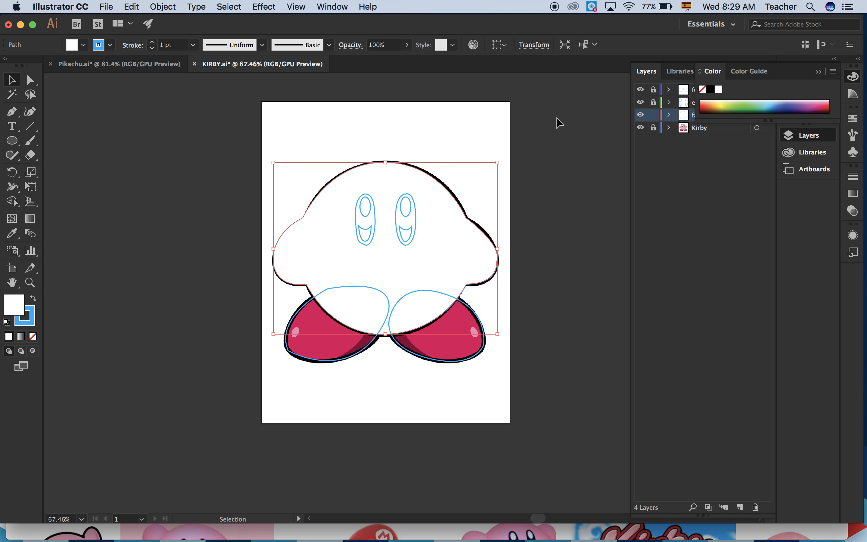
pyautogui.click(24, 314)
pyautogui.doubleClick(35, 325)
pyautogui.moveTo(297, 244); pyautogui.dragTo(250, 284)
pyautogui.click(496, 147)
pyautogui.click(280, 269)
pyautogui.click(565, 123)
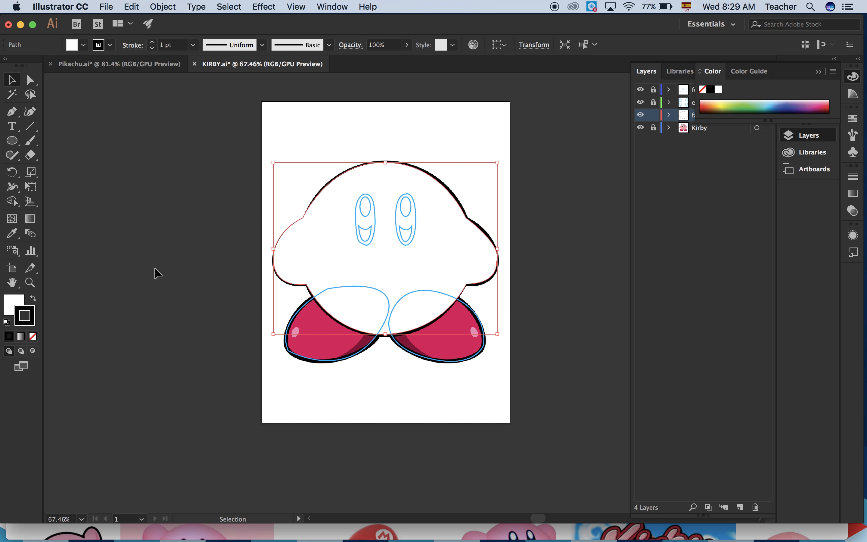
# Set the body path's fill to a pale purplish pink.
pyautogui.doubleClick(13, 305)
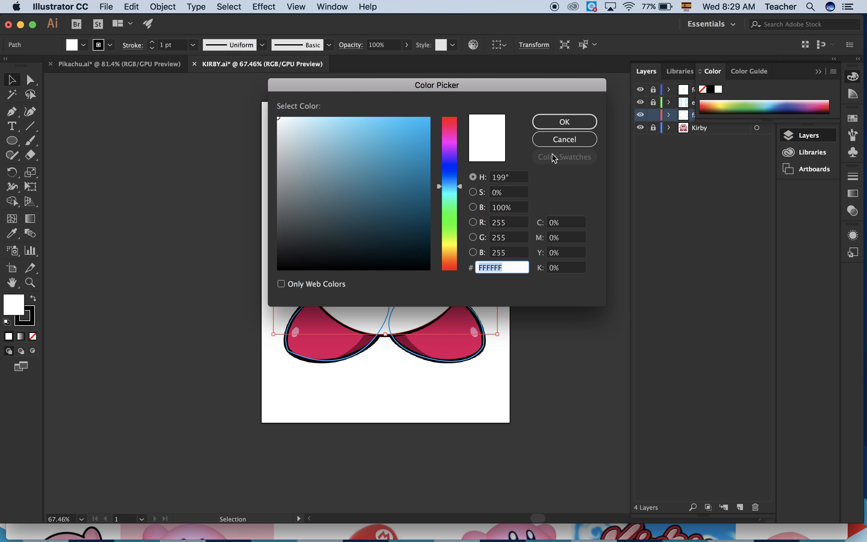
pyautogui.moveTo(389, 169)
pyautogui.mouseDown()
pyautogui.moveTo(356, 129)
pyautogui.moveTo(377, 167)
pyautogui.mouseUp()
pyautogui.moveTo(452, 178); pyautogui.dragTo(450, 139)
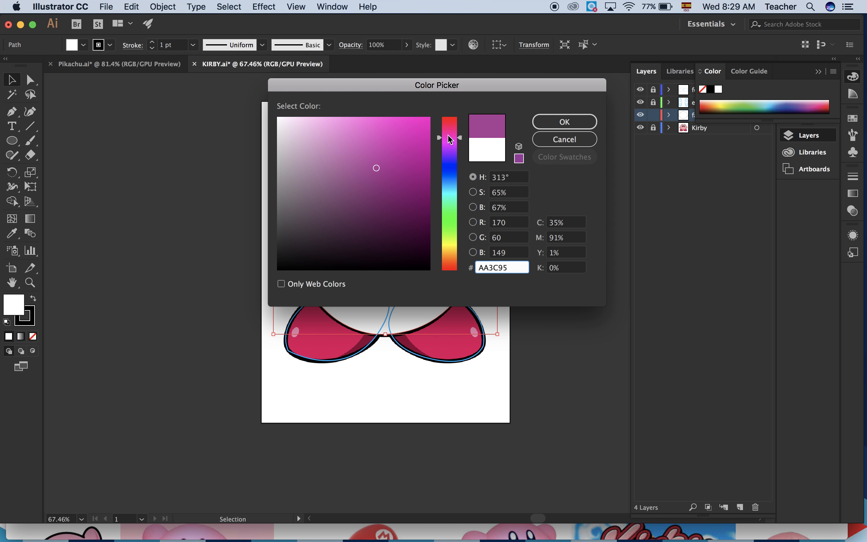
pyautogui.moveTo(338, 136)
pyautogui.mouseDown()
pyautogui.moveTo(296, 127)
pyautogui.moveTo(308, 129)
pyautogui.mouseUp()
pyautogui.click(570, 122)
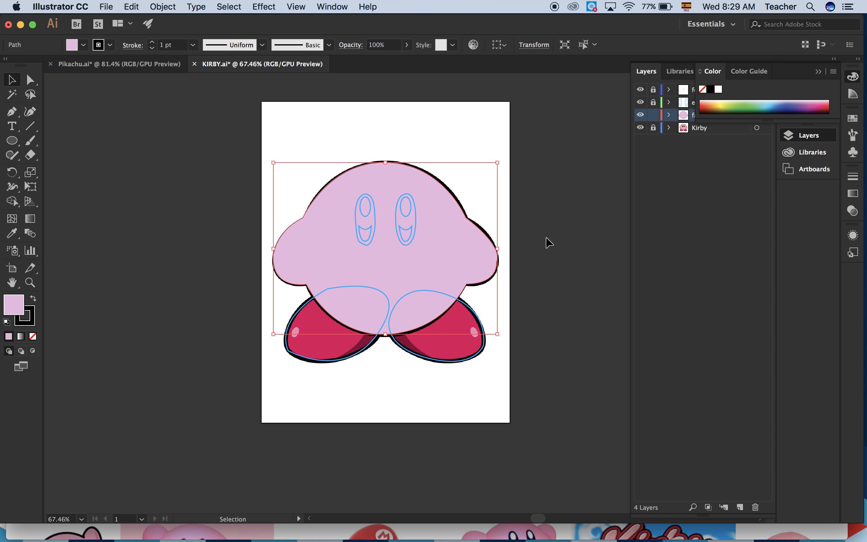
# Undo the body path's recent colour changes back to no fill and a blue stroke.
pyautogui.press('super+z')
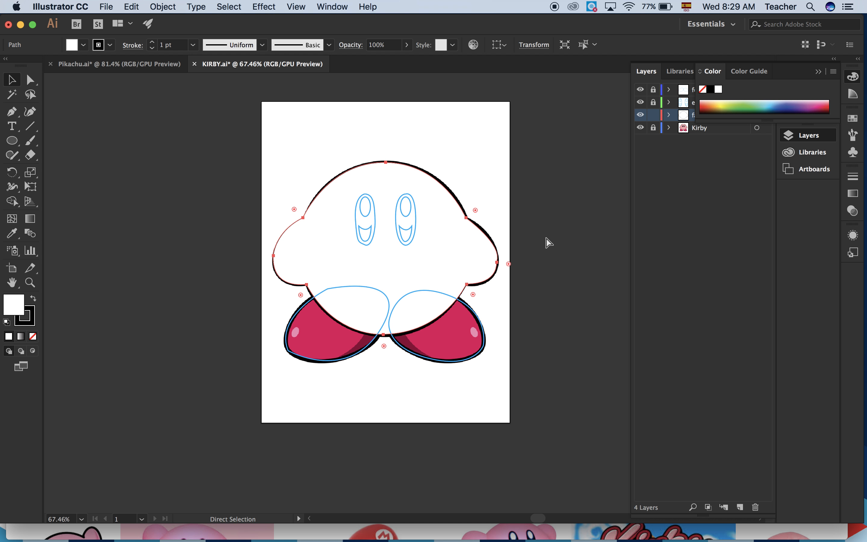
pyautogui.press('F12')
pyautogui.click(498, 289)
pyautogui.press('a')
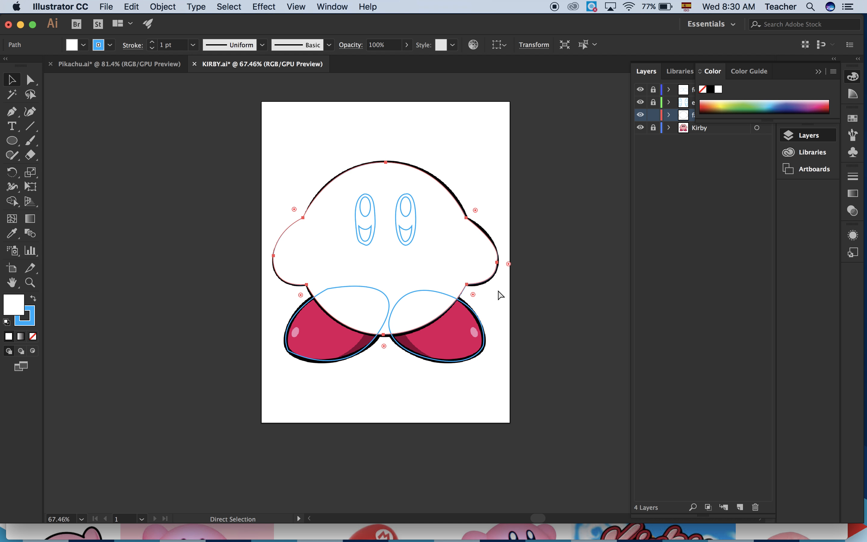
pyautogui.press('/')
pyautogui.press('v')
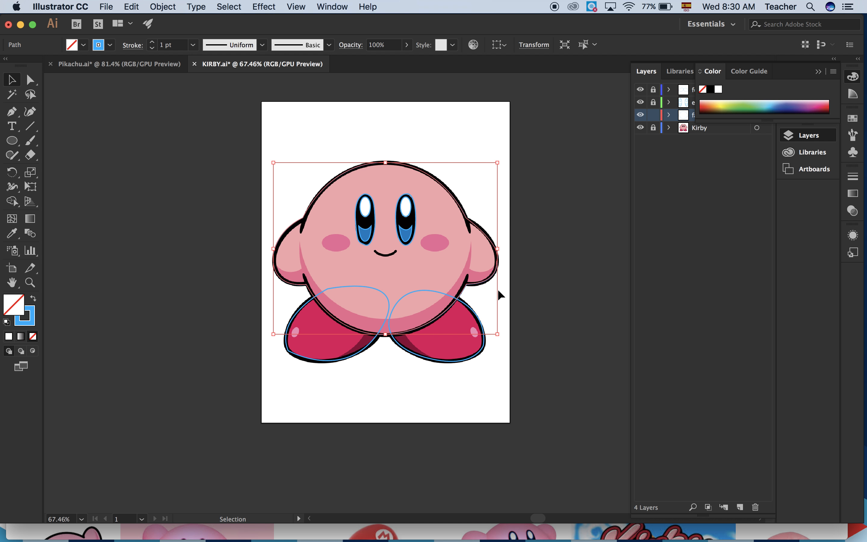
pyautogui.doubleClick(17, 308)
pyautogui.moveTo(389, 78); pyautogui.dragTo(539, 94)
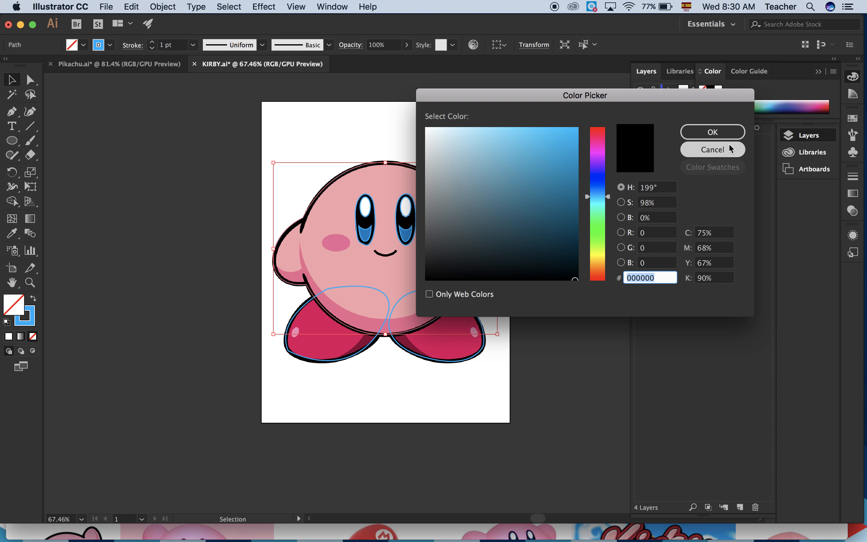
pyautogui.click(713, 149)
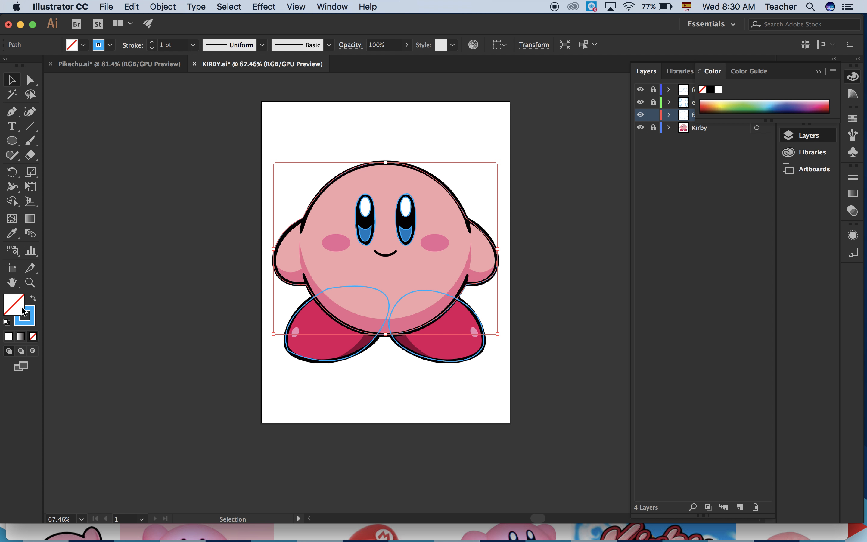
# Fill the body path with the face pink sampled from the reference using the Eyedropper, and give it a white stroke.
pyautogui.click(12, 233)
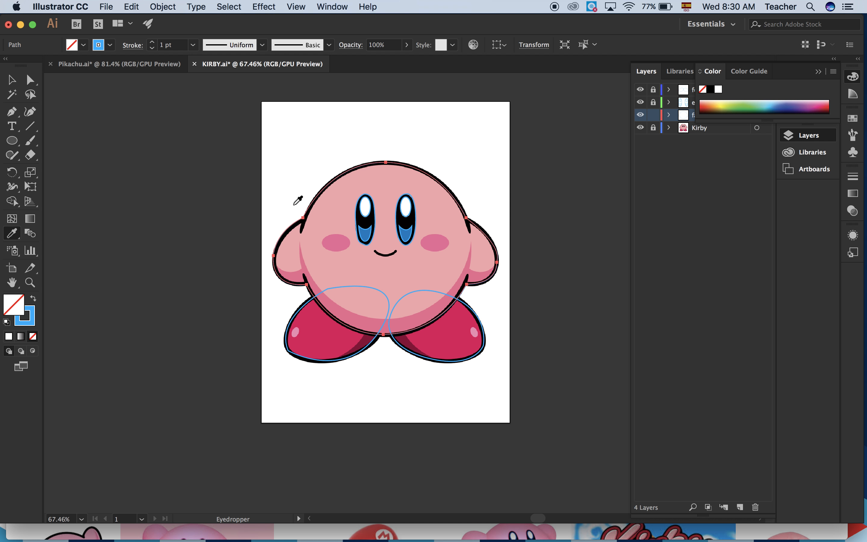
pyautogui.click(333, 205)
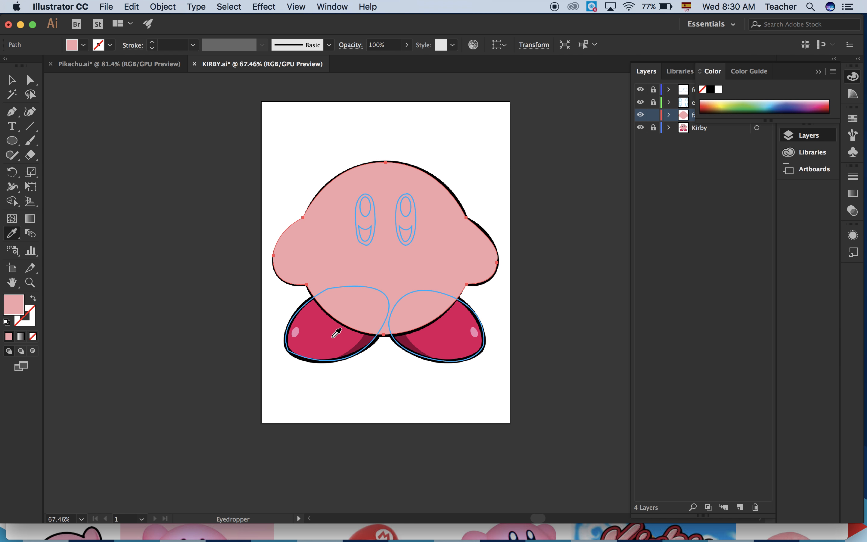
pyautogui.click(28, 315)
pyautogui.doubleClick(27, 318)
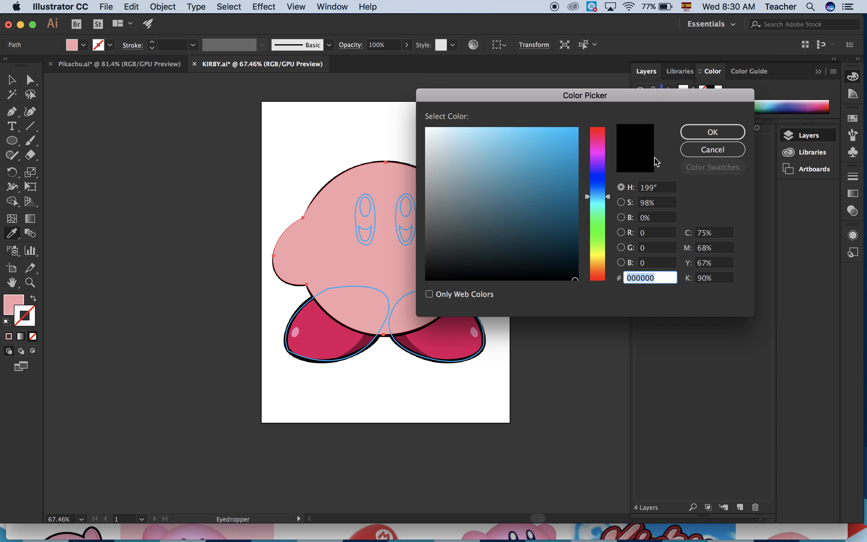
pyautogui.click(714, 134)
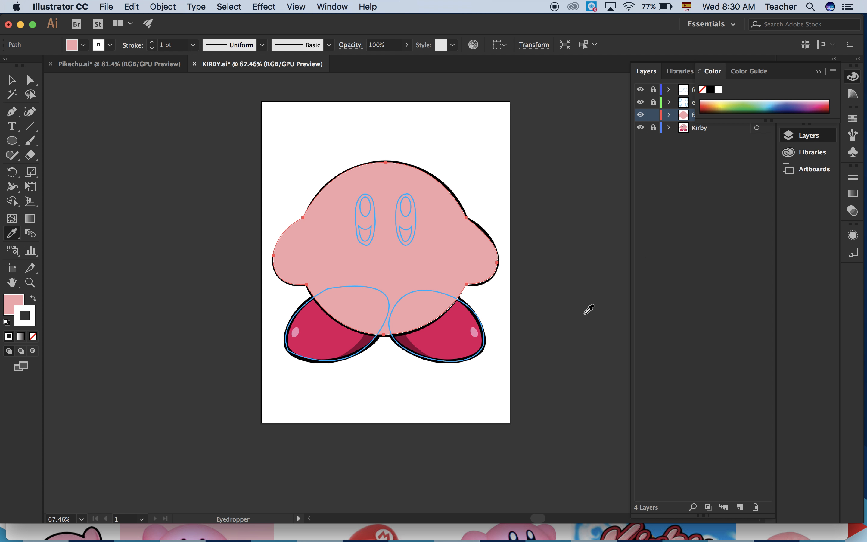
# Hide the Kirby reference layer, set the body path's stroke colour to near-black 020202, and deselect the path.
pyautogui.click(641, 128)
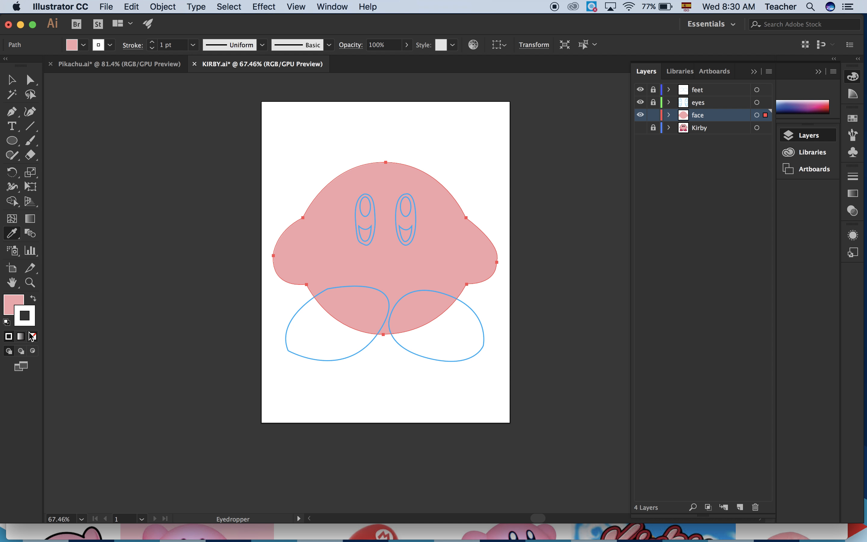
pyautogui.doubleClick(29, 322)
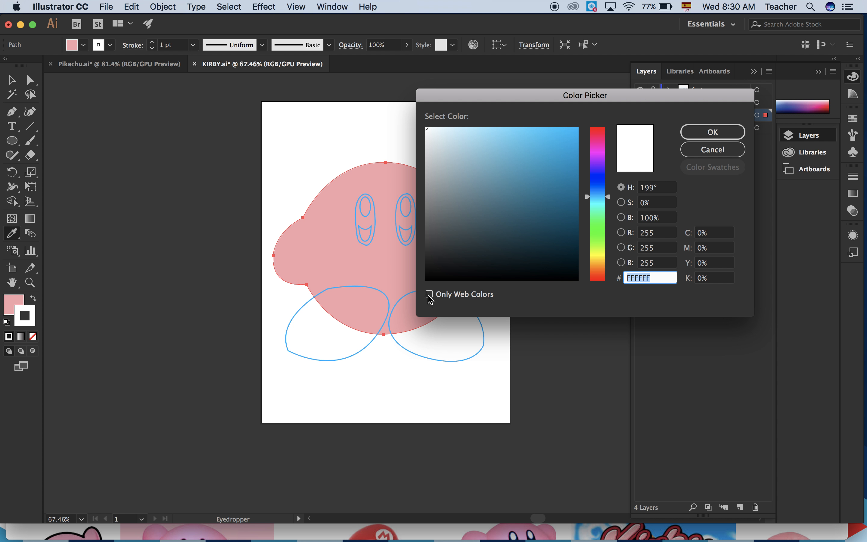
pyautogui.click(428, 278)
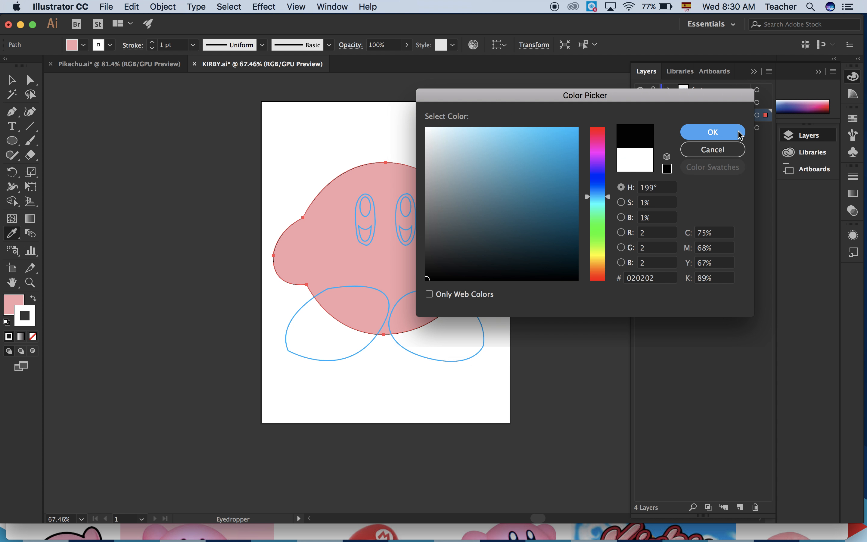
pyautogui.click(737, 132)
pyautogui.click(11, 80)
pyautogui.click(181, 289)
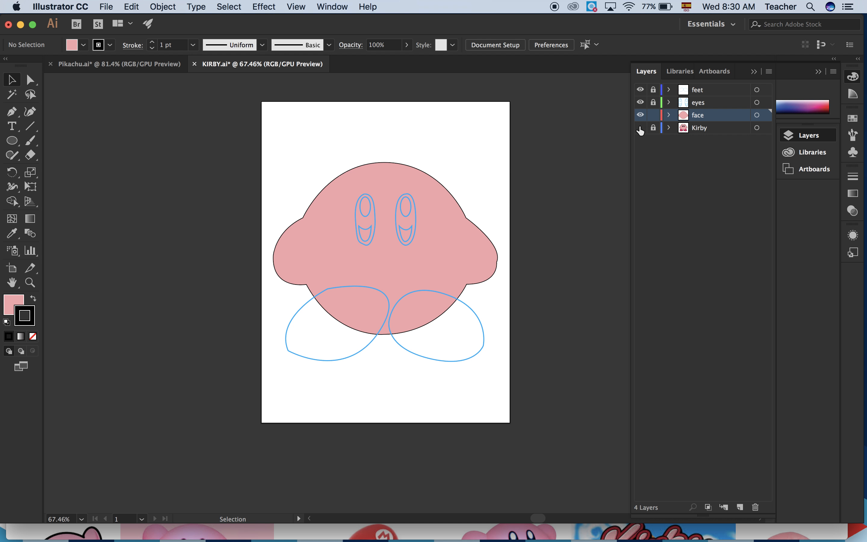
# Compare the filled body with the reference image, and set the body outline's stroke weight to 8 pt with the reference hidden.
pyautogui.click(640, 114)
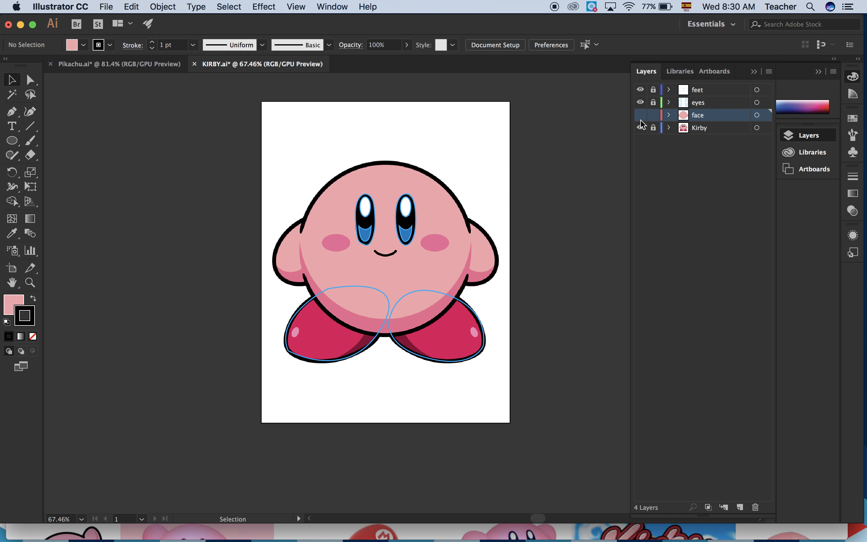
pyautogui.click(640, 114)
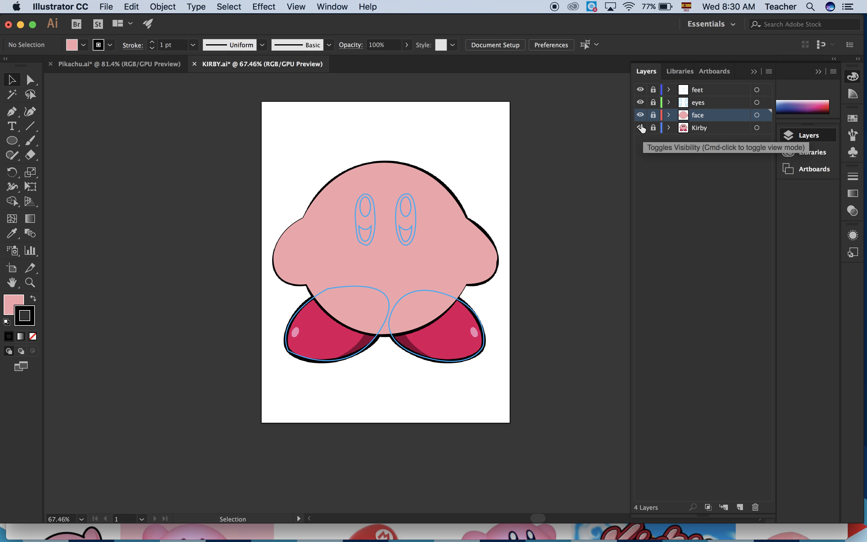
pyautogui.click(640, 128)
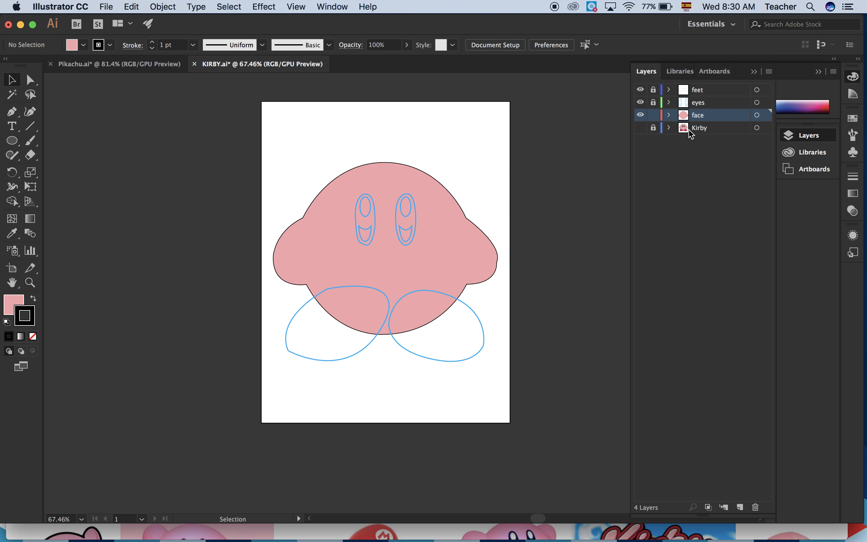
pyautogui.click(674, 130)
pyautogui.click(703, 116)
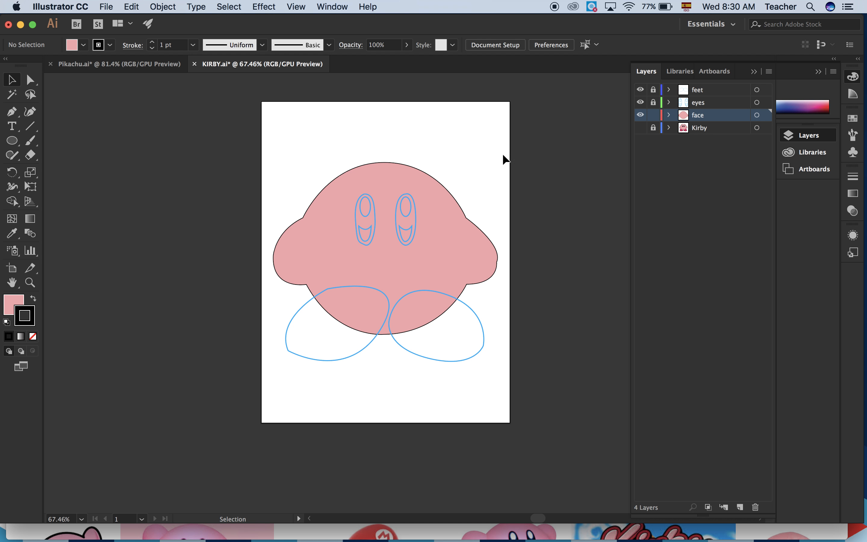
pyautogui.click(384, 161)
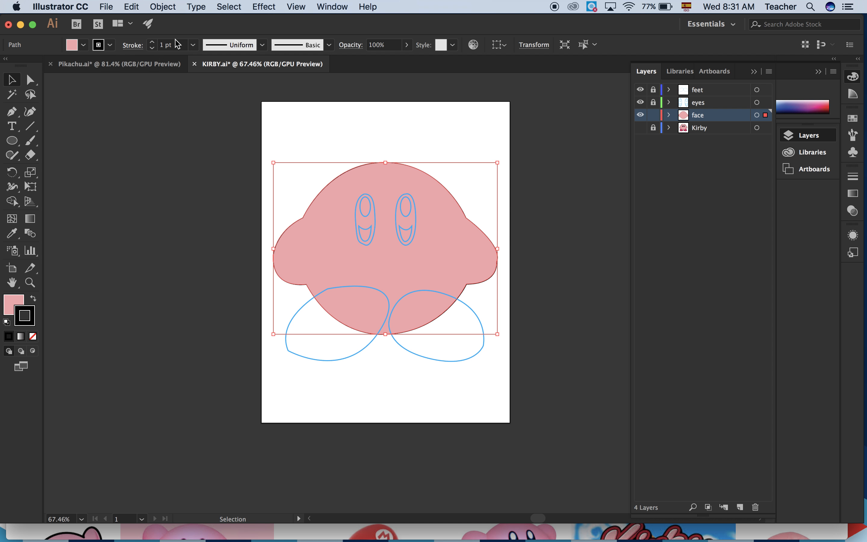
pyautogui.click(152, 43)
pyautogui.click(152, 43)
pyautogui.click(152, 42)
pyautogui.click(152, 43)
pyautogui.click(152, 42)
pyautogui.click(152, 43)
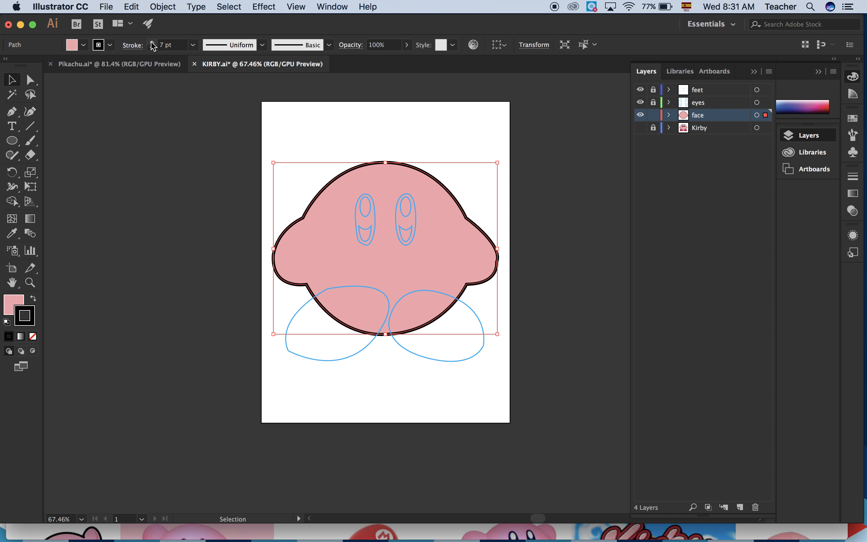
pyautogui.click(152, 43)
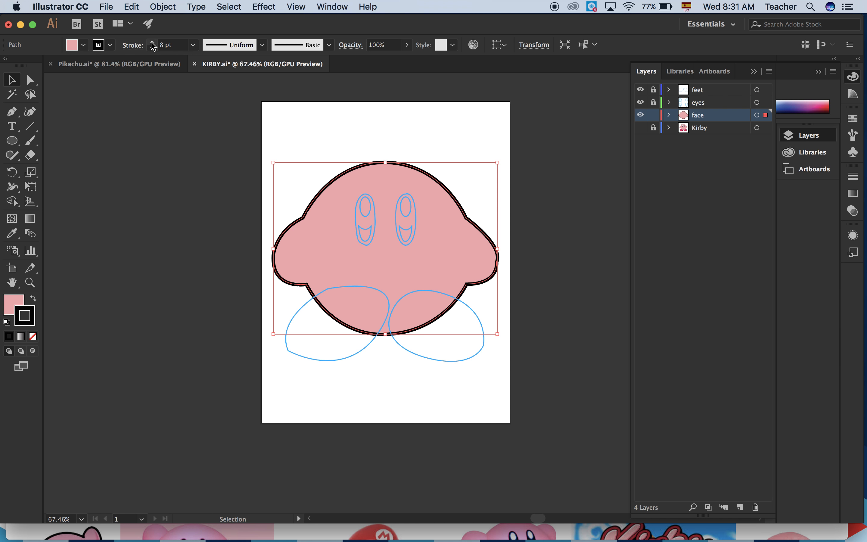
pyautogui.click(152, 198)
# Toggle the Kirby and face layers' visibility repeatedly to compare the coloured body with the reference image.
pyautogui.click(640, 128)
pyautogui.click(641, 128)
pyautogui.click(639, 128)
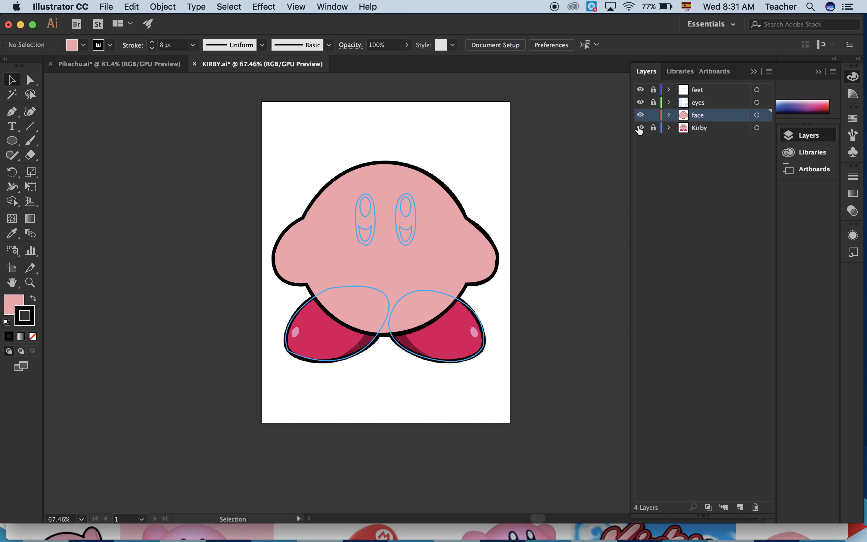
pyautogui.click(640, 115)
pyautogui.click(641, 115)
pyautogui.click(640, 115)
pyautogui.click(640, 115)
pyautogui.click(640, 115)
pyautogui.click(639, 117)
pyautogui.click(640, 117)
pyautogui.click(639, 117)
pyautogui.click(639, 117)
pyautogui.click(639, 117)
pyautogui.click(639, 117)
pyautogui.click(639, 117)
pyautogui.click(639, 117)
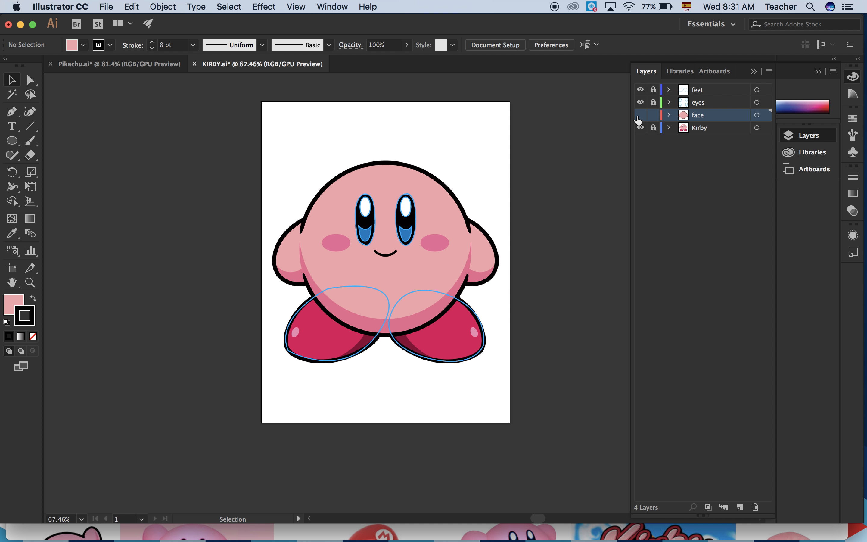
# Lock the face layer and keep it hidden, and unlock the eyes layer.
pyautogui.click(653, 116)
pyautogui.click(641, 118)
pyautogui.click(641, 119)
pyautogui.click(653, 104)
# Make the eyes layer active and toggle its visibility to check the traced eye paths against the reference image.
pyautogui.click(699, 107)
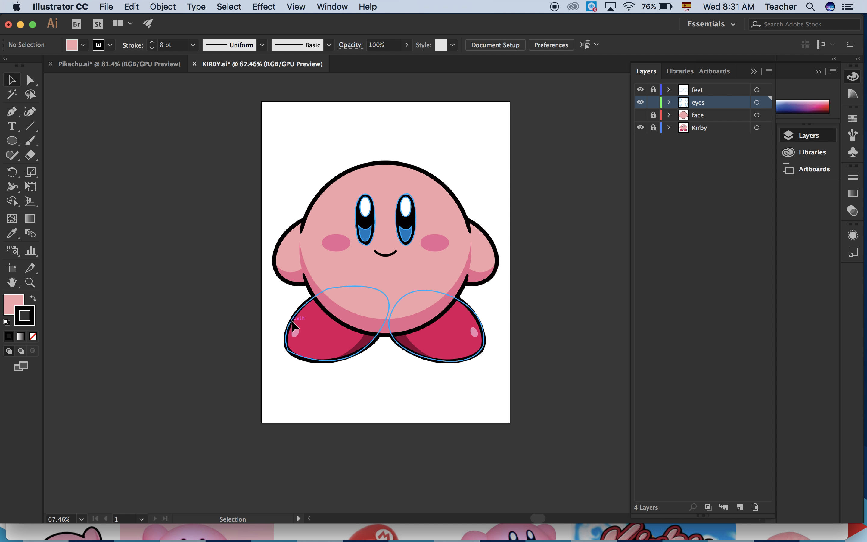
pyautogui.scroll(5, 292, 320)
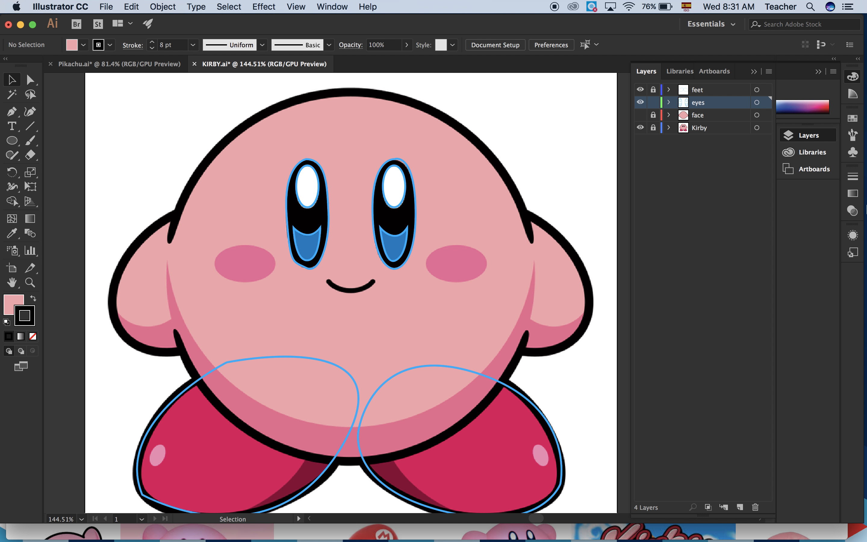
pyautogui.click(640, 102)
pyautogui.click(640, 103)
pyautogui.click(641, 104)
pyautogui.click(641, 103)
pyautogui.click(640, 103)
pyautogui.click(640, 103)
# Fill the left eye's lower iris path with the blue sampled from the reference image.
pyautogui.click(311, 237)
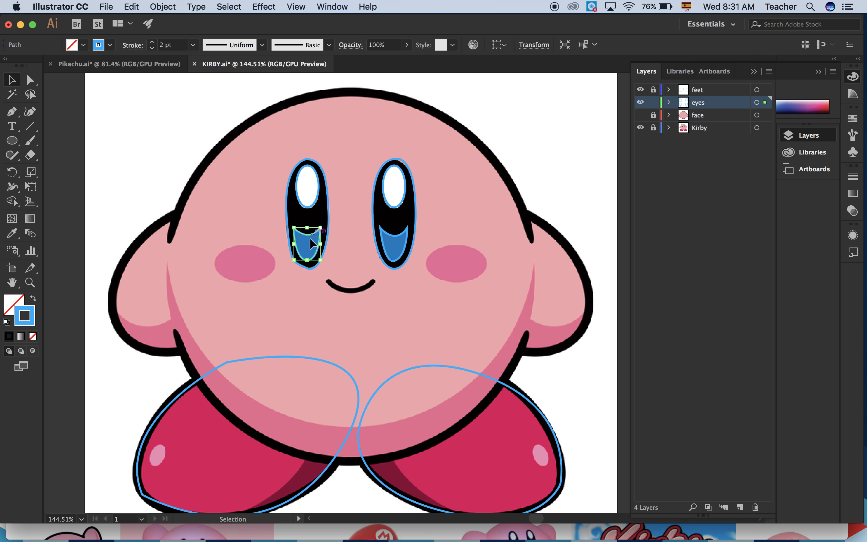
pyautogui.doubleClick(9, 305)
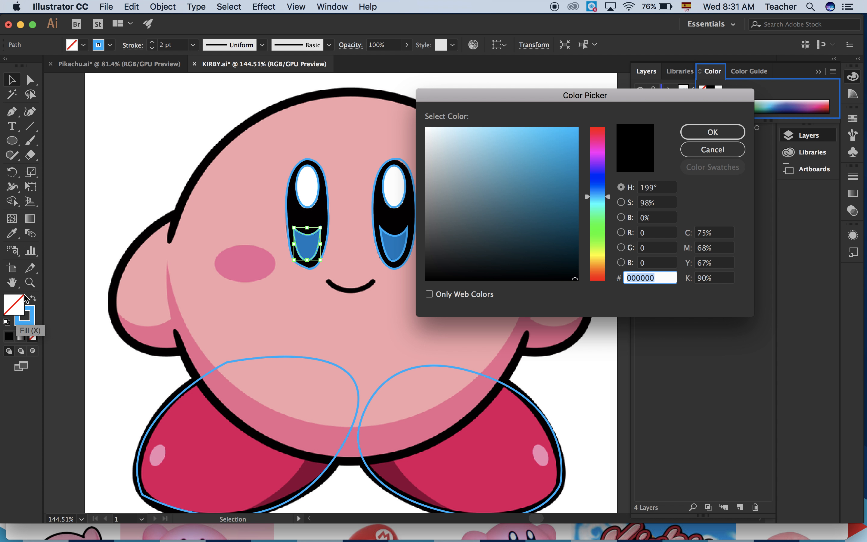
pyautogui.click(682, 151)
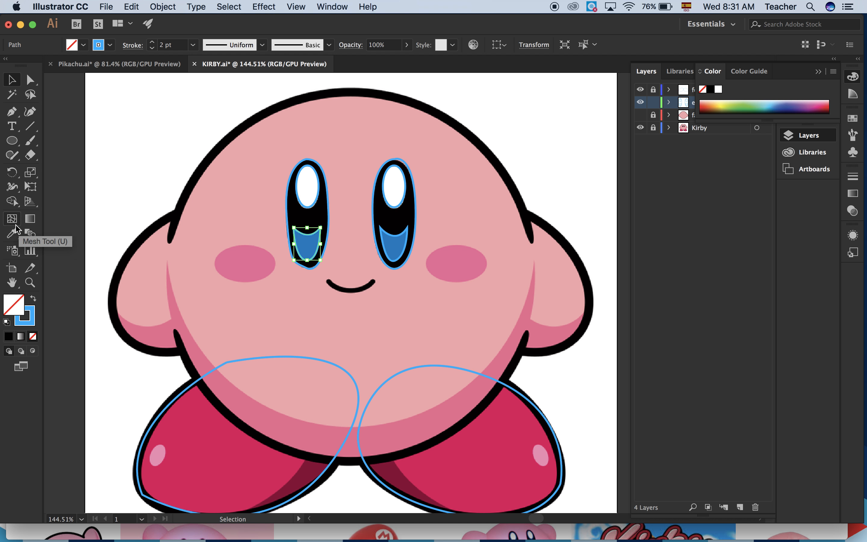
pyautogui.click(12, 235)
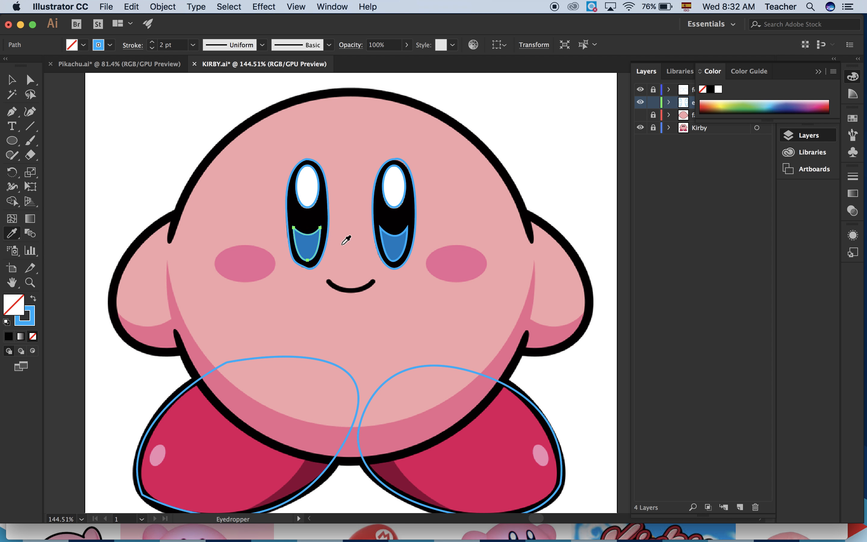
pyautogui.click(311, 243)
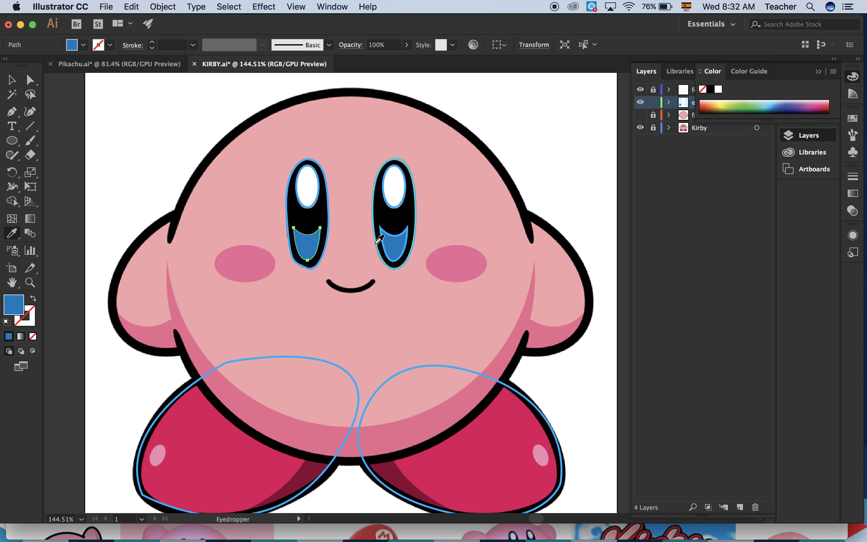
# Fill the right eye's lower iris path with the reference blue and deselect it.
pyautogui.click(12, 79)
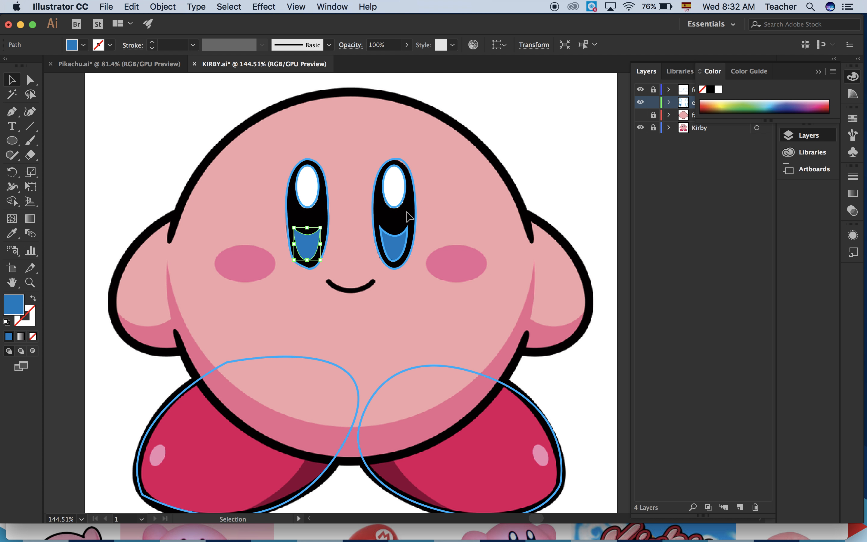
pyautogui.click(395, 235)
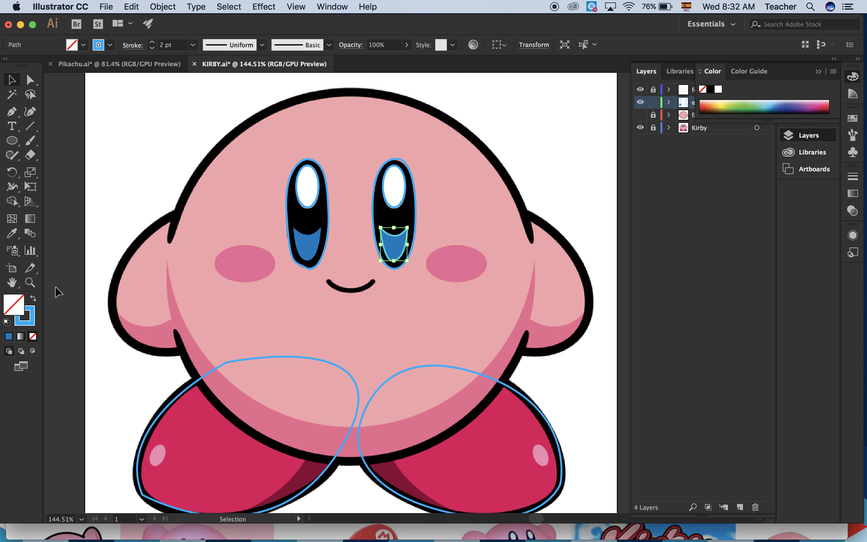
pyautogui.click(16, 233)
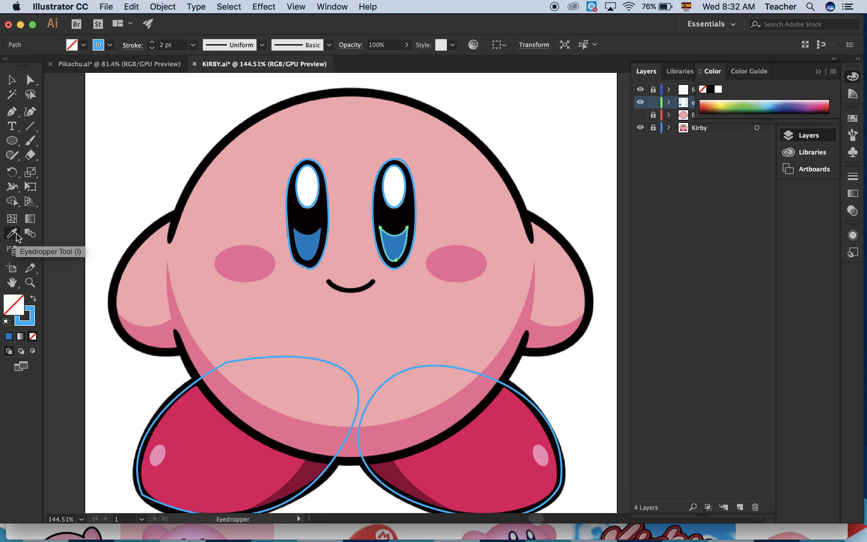
pyautogui.click(394, 247)
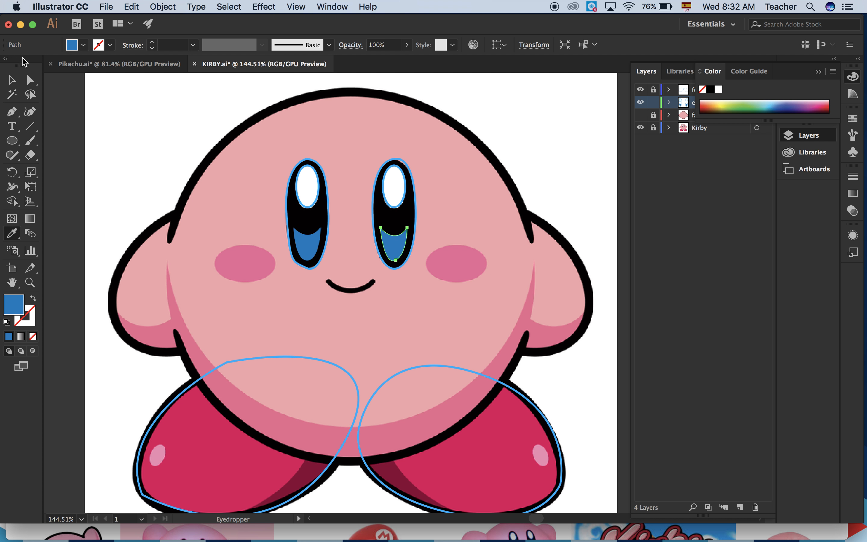
pyautogui.click(13, 81)
pyautogui.click(135, 149)
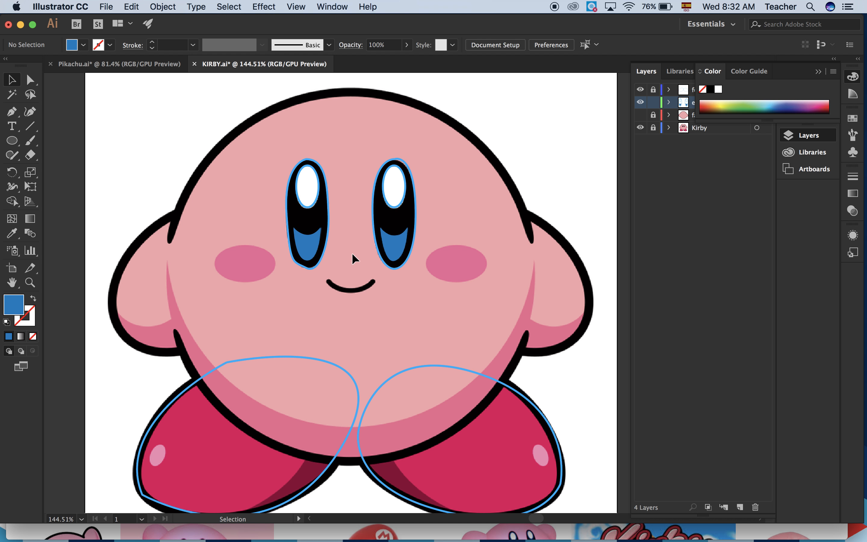
# Fill the white highlight ellipses of both eyes with white sampled from the reference image.
pyautogui.click(317, 203)
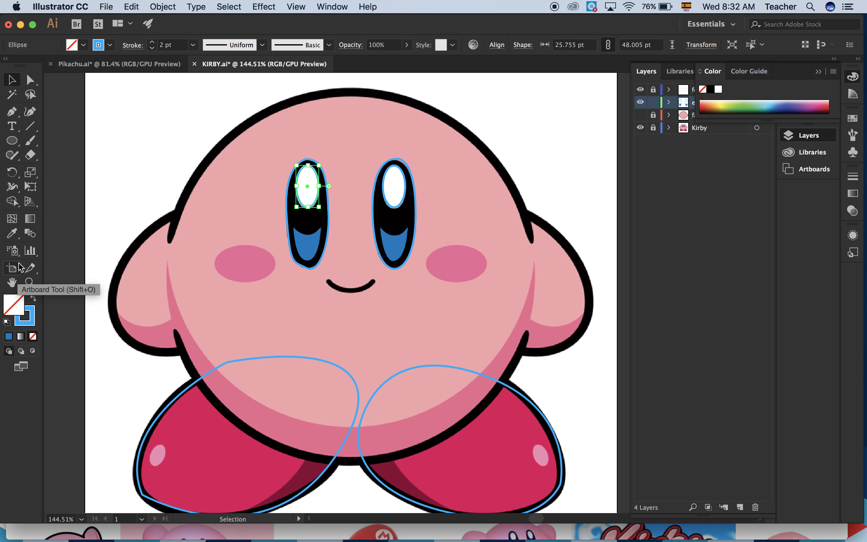
pyautogui.click(12, 234)
pyautogui.click(305, 192)
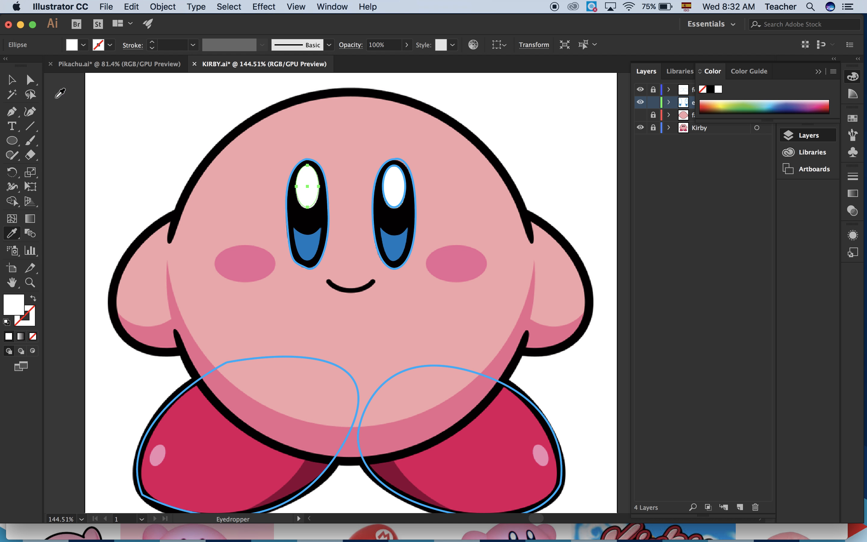
pyautogui.click(13, 80)
pyautogui.click(394, 206)
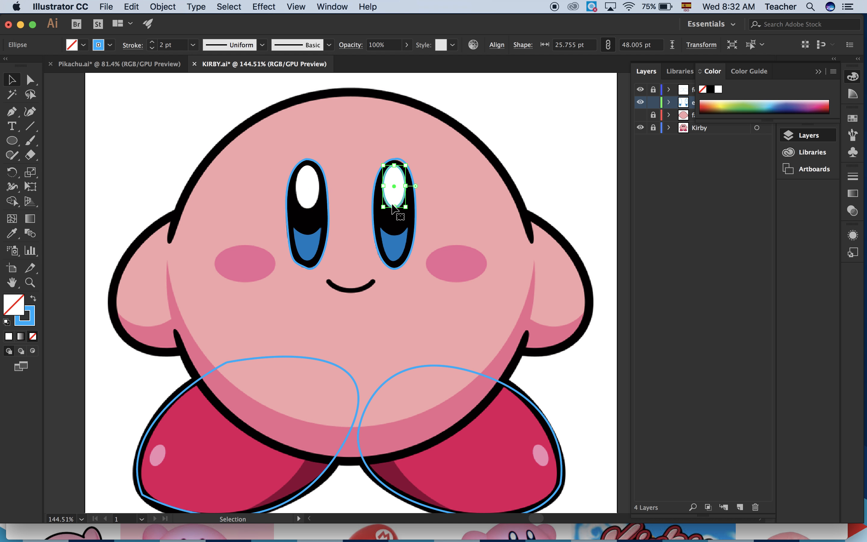
pyautogui.click(12, 233)
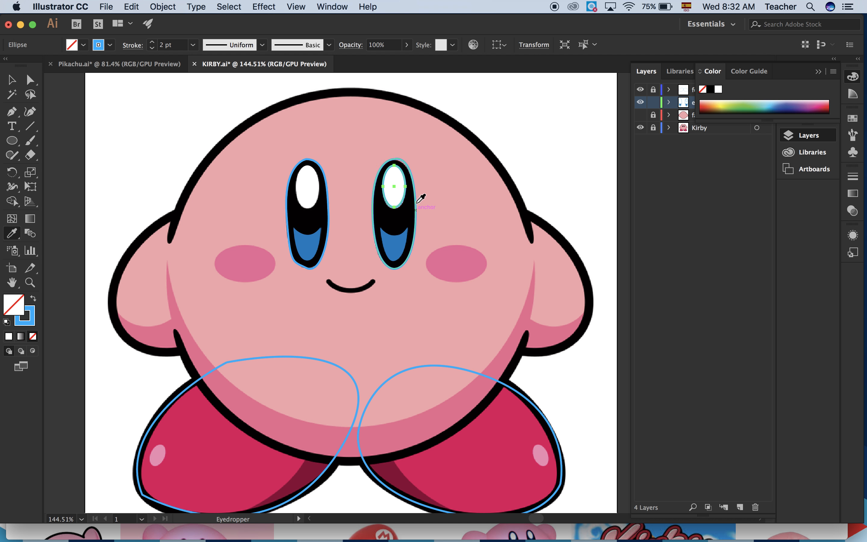
pyautogui.click(393, 171)
# Fill the outer paths of both eyes with black sampled from the reference image, and deselect them.
pyautogui.click(17, 82)
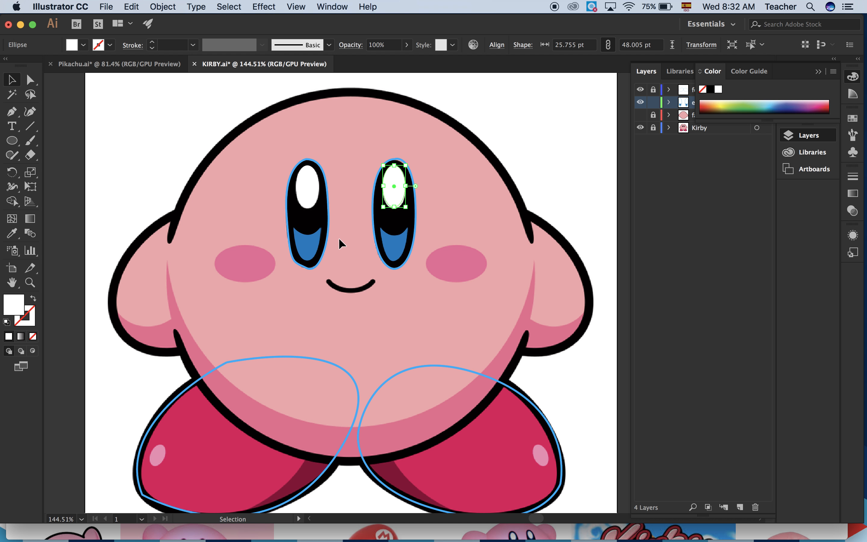
pyautogui.click(329, 213)
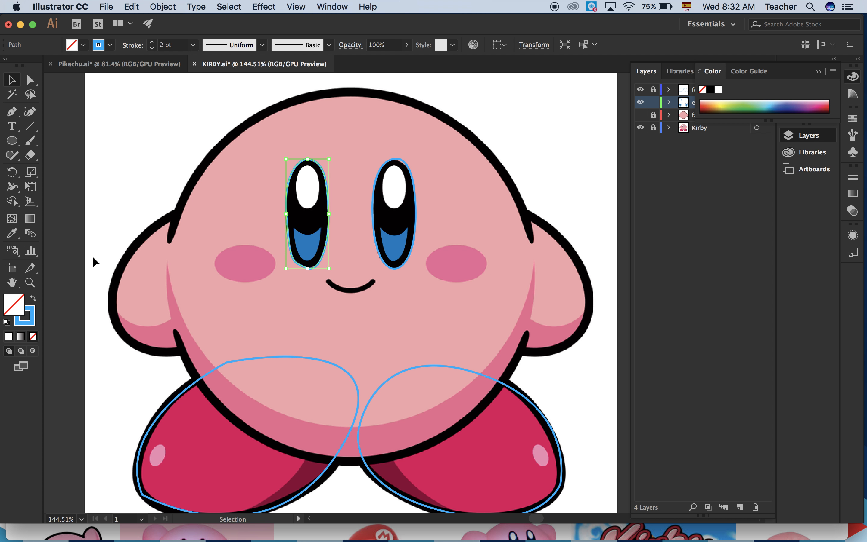
pyautogui.click(13, 232)
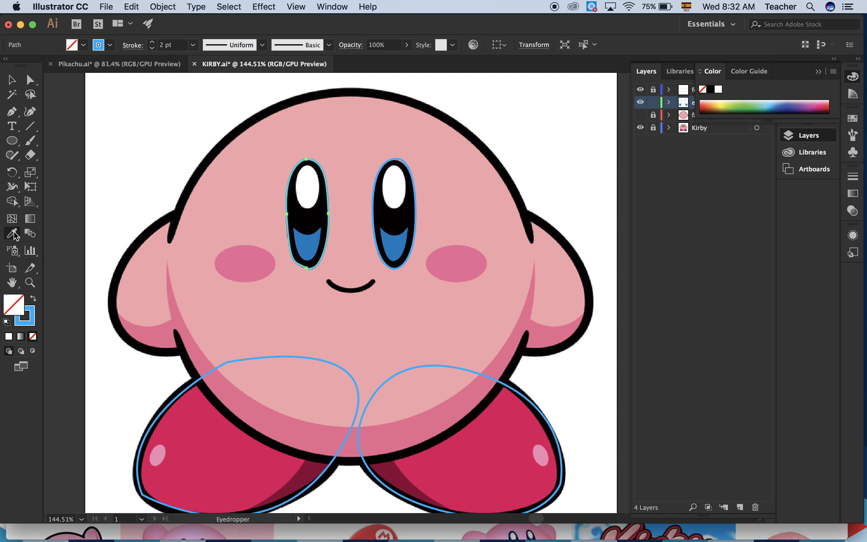
pyautogui.click(309, 216)
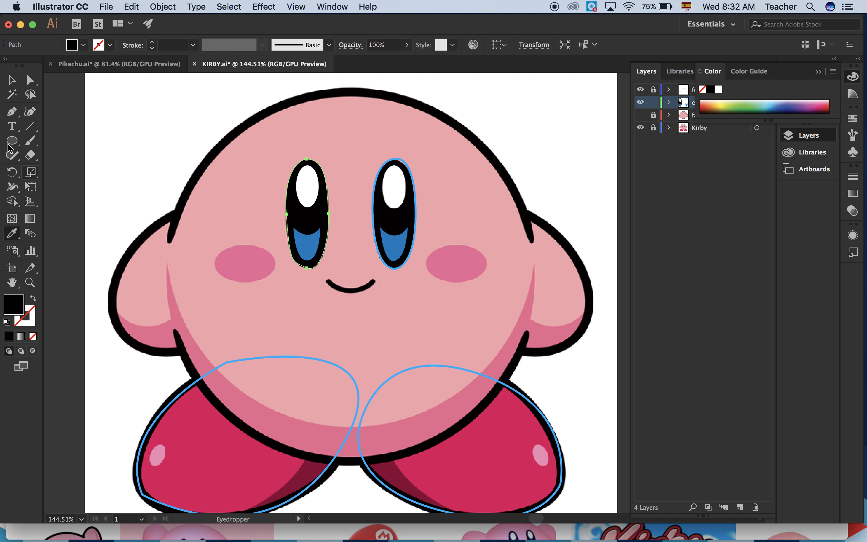
pyautogui.click(11, 80)
pyautogui.click(414, 225)
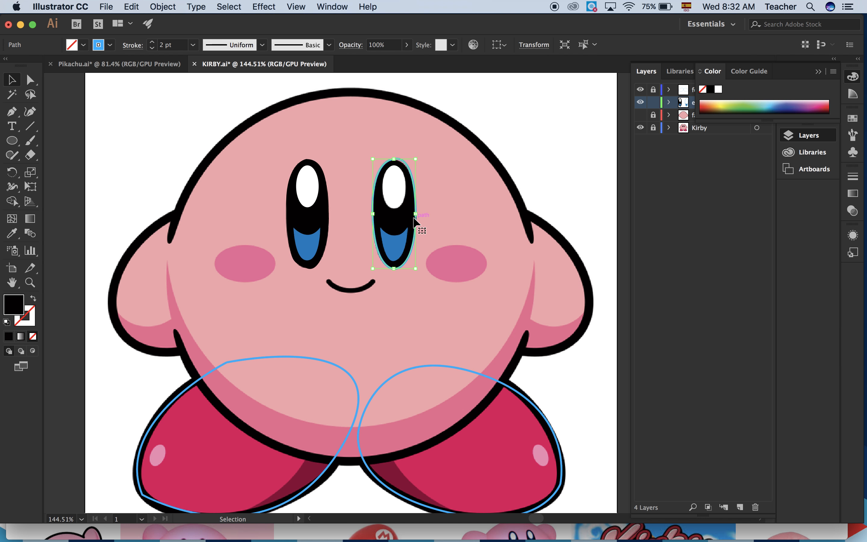
pyautogui.click(14, 233)
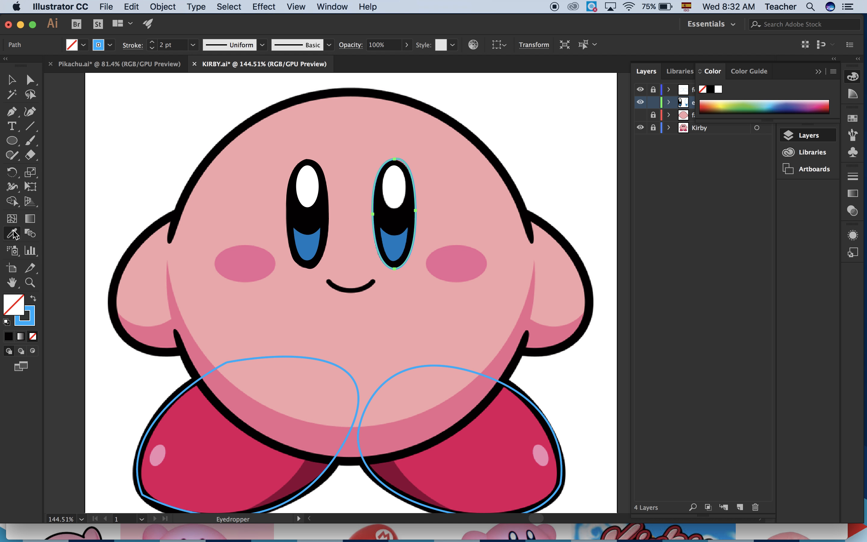
pyautogui.click(398, 219)
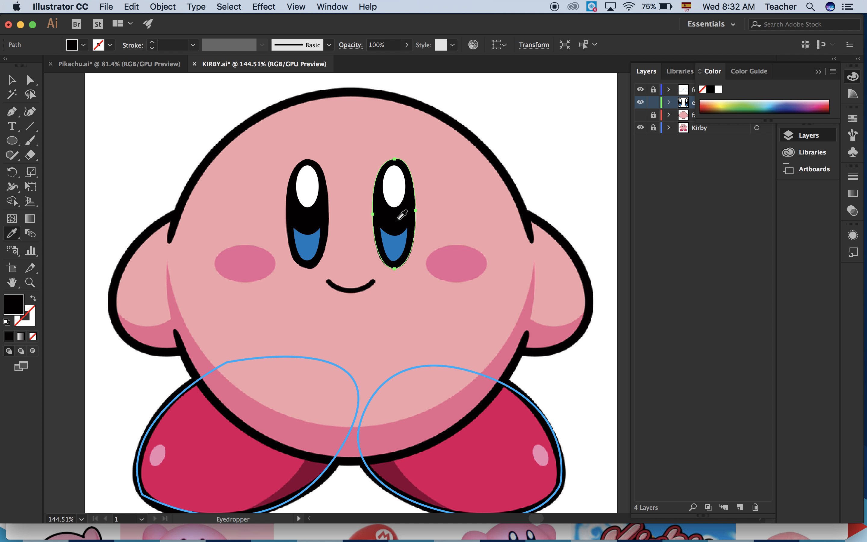
pyautogui.click(12, 79)
pyautogui.click(699, 244)
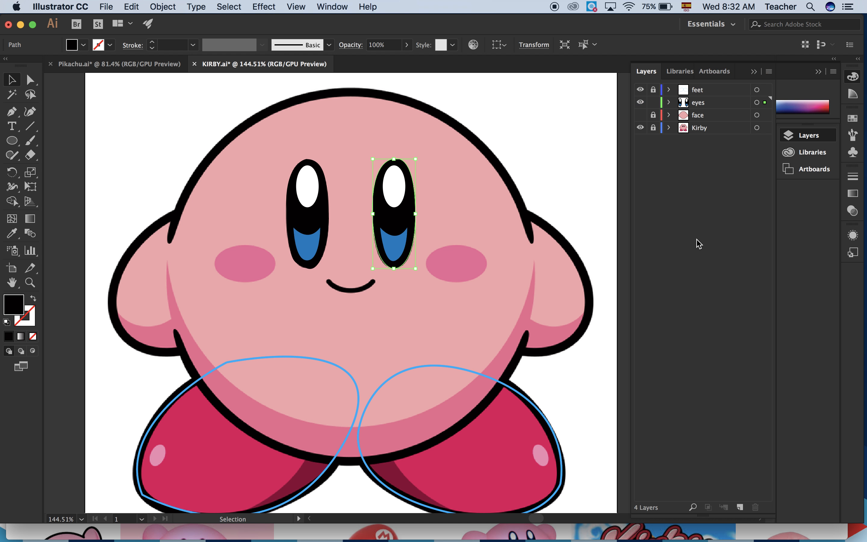
pyautogui.click(535, 137)
# Toggle the Kirby layer's visibility to check the coloured eyes with and without the reference image.
pyautogui.click(653, 124)
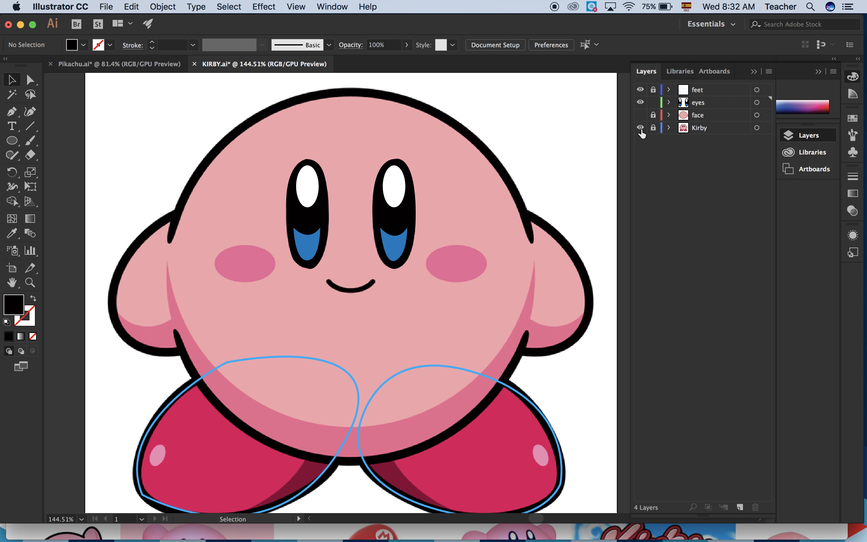
pyautogui.click(641, 128)
pyautogui.click(641, 129)
pyautogui.click(641, 129)
pyautogui.click(641, 129)
pyautogui.click(641, 129)
pyautogui.click(641, 129)
# Show the face layer, toggle the Kirby reference to compare the coloured face and eyes, and hide the face layer again.
pyautogui.click(640, 116)
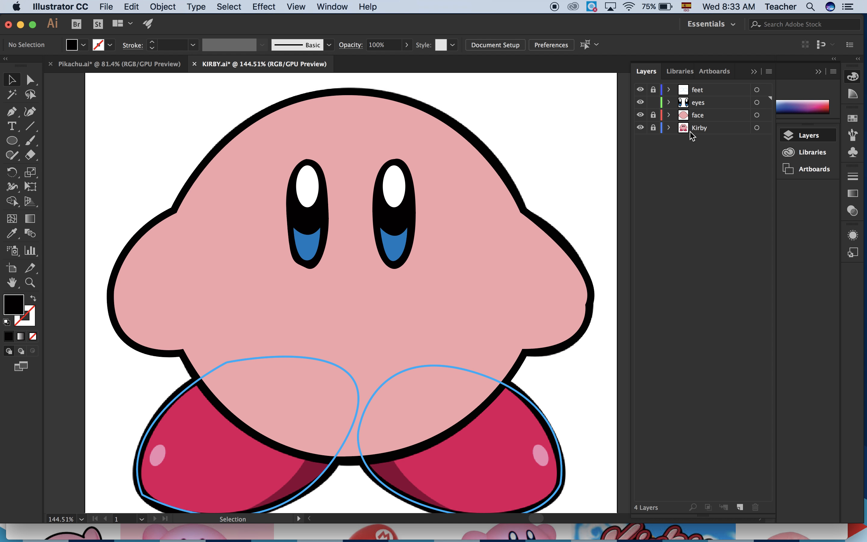
pyautogui.click(641, 129)
pyautogui.click(641, 129)
pyautogui.click(641, 129)
pyautogui.click(641, 128)
pyautogui.click(641, 128)
pyautogui.click(641, 128)
pyautogui.click(641, 128)
pyautogui.click(641, 129)
pyautogui.click(640, 129)
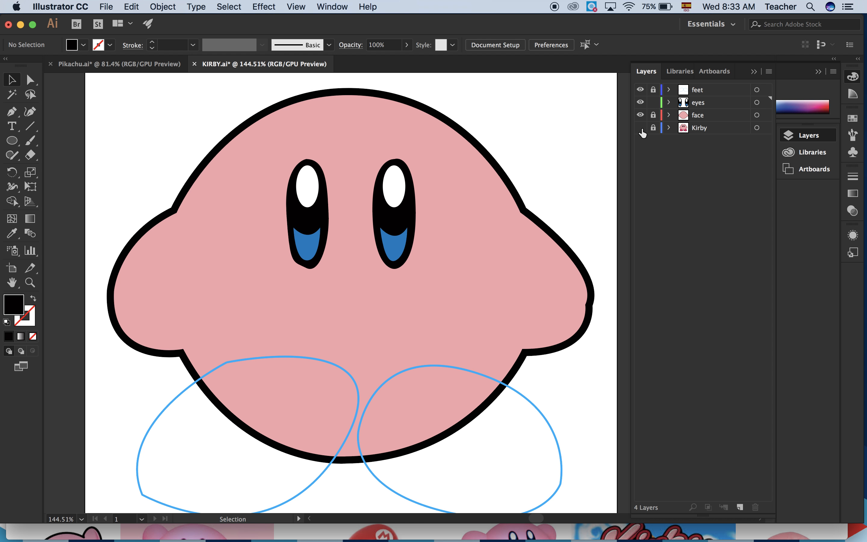
pyautogui.click(641, 128)
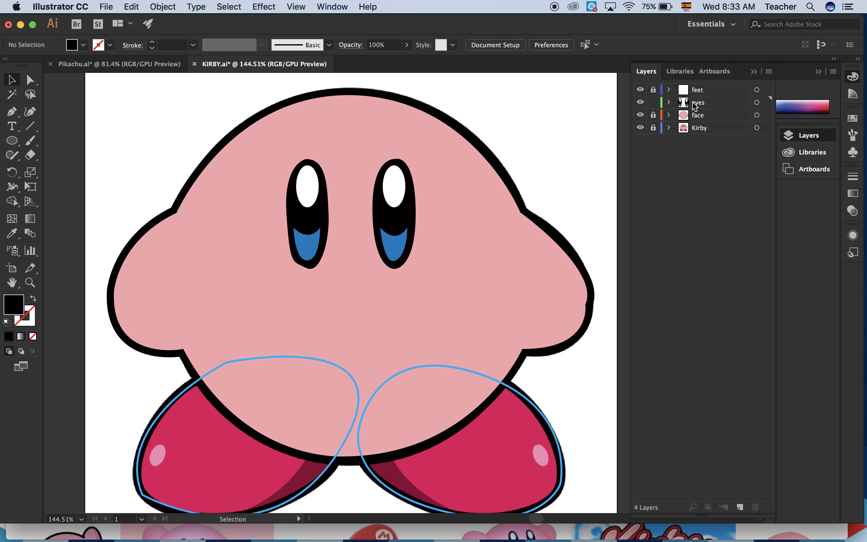
pyautogui.click(640, 115)
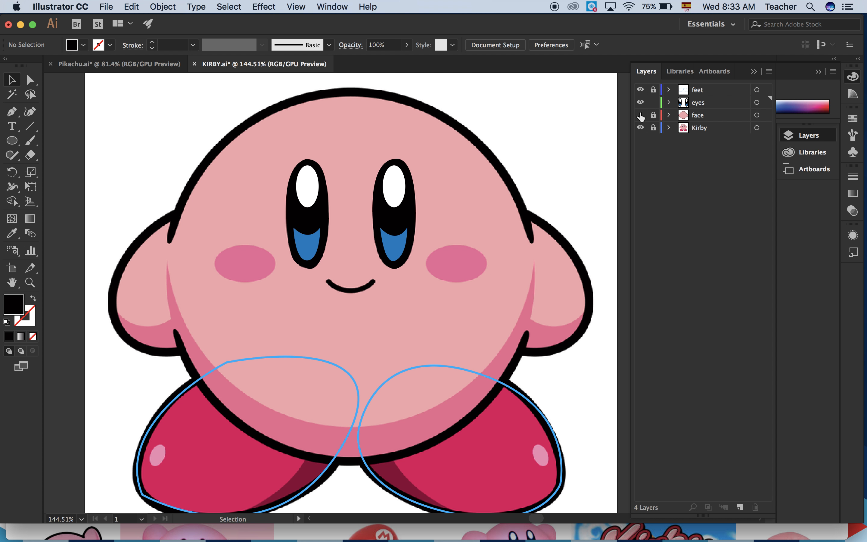
# Unlock the feet layer and lock the eyes layer.
pyautogui.scroll(-5, 533, 333)
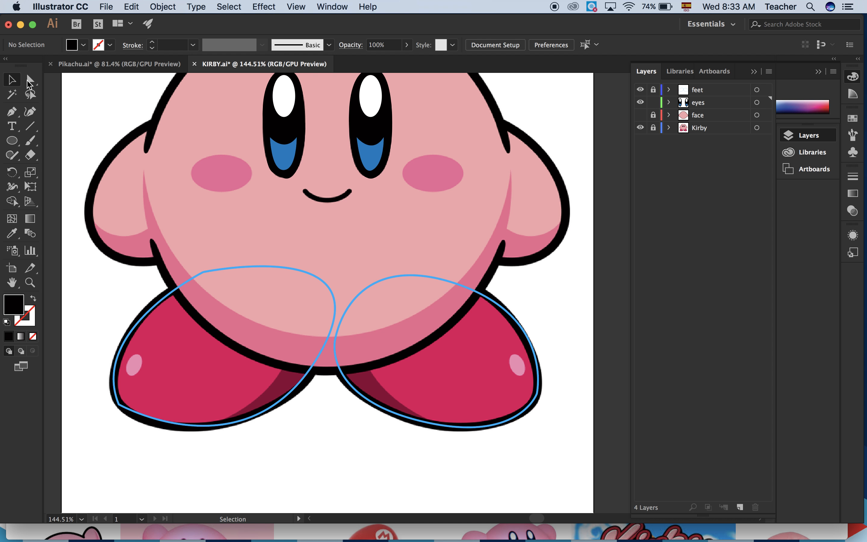
pyautogui.click(653, 90)
pyautogui.click(653, 102)
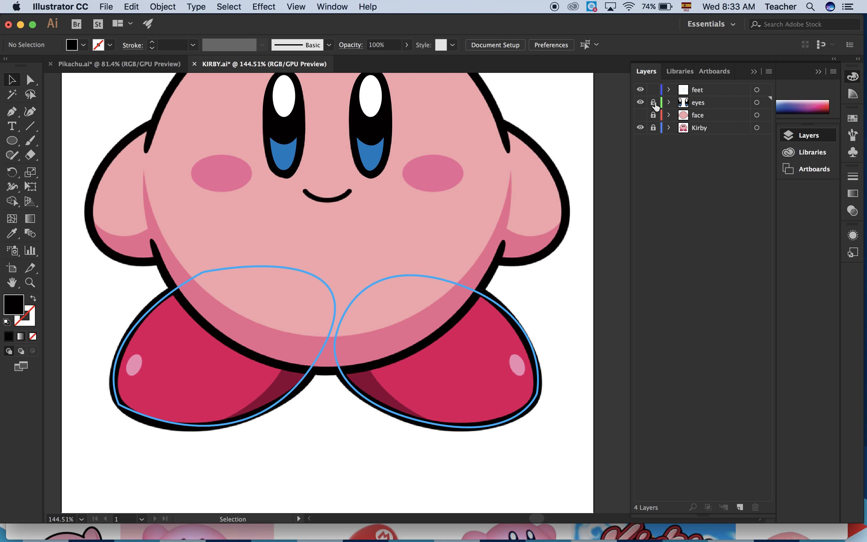
# Fill the left foot path with the crimson sampled from the reference foot.
pyautogui.click(178, 284)
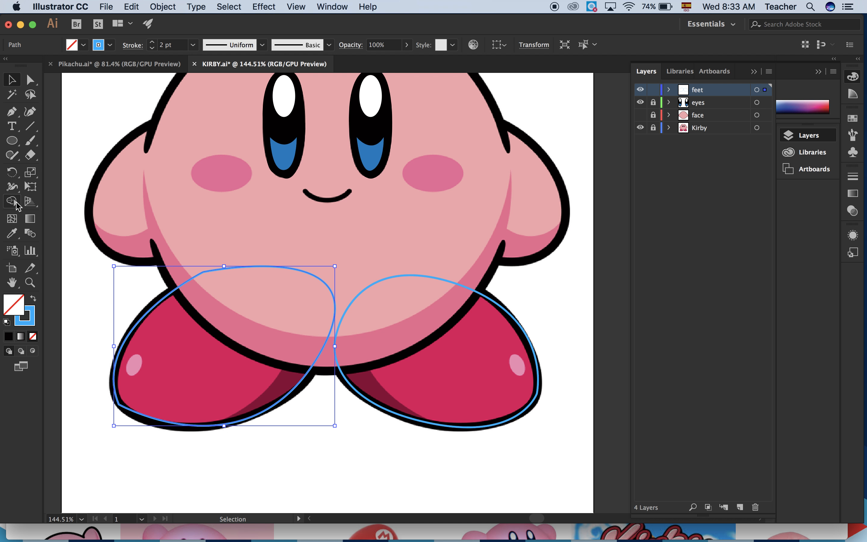
pyautogui.click(12, 235)
pyautogui.click(194, 382)
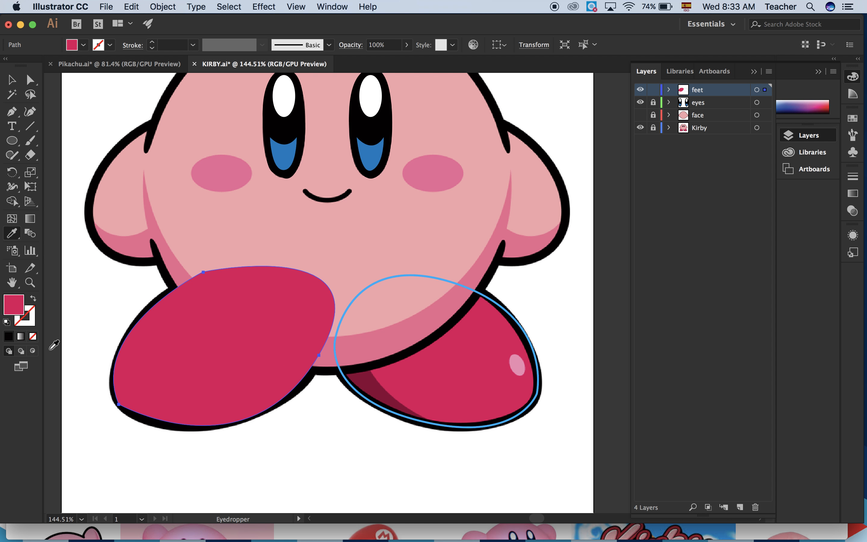
# Give the left foot path a black stroke and set its weight to 8 pt.
pyautogui.click(32, 324)
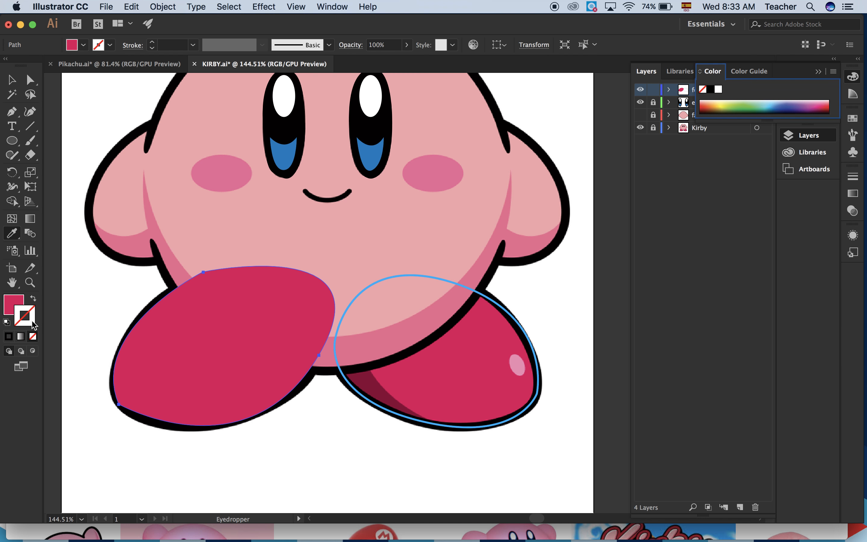
pyautogui.click(10, 338)
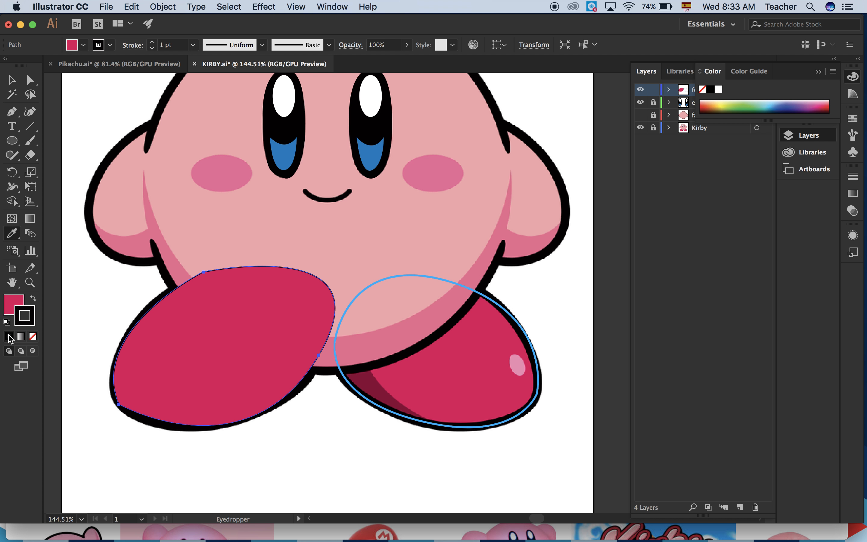
pyautogui.click(152, 41)
pyautogui.click(152, 41)
pyautogui.click(152, 41)
pyautogui.click(152, 41)
pyautogui.click(152, 41)
pyautogui.click(152, 41)
pyautogui.click(152, 42)
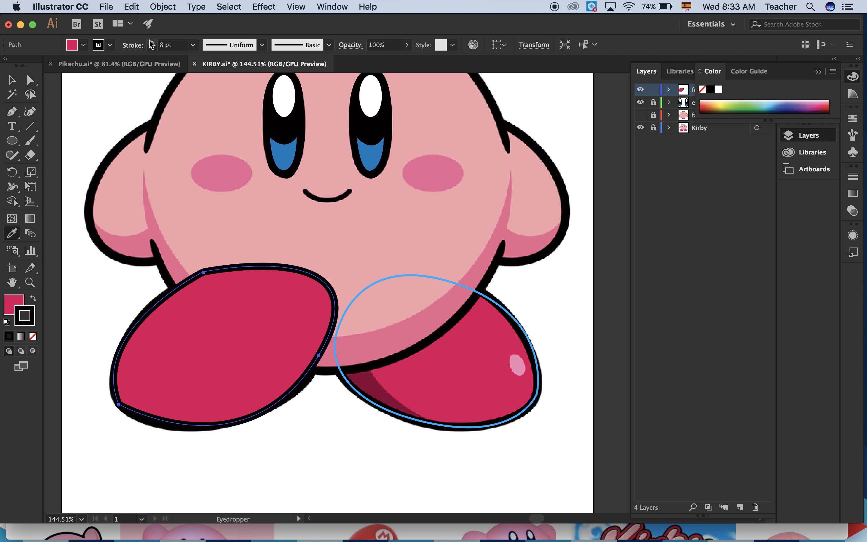
# Fill the right foot path with the crimson sampled from the reference foot.
pyautogui.click(343, 447)
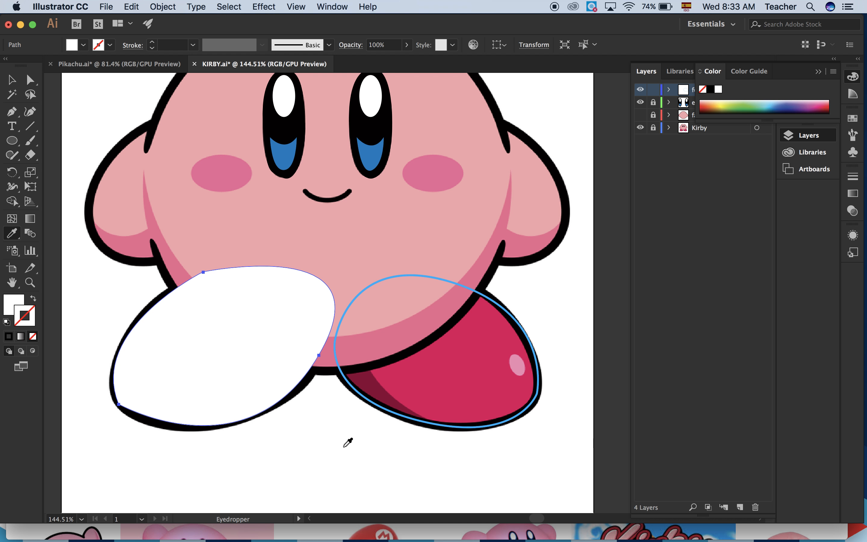
pyautogui.press('super+z')
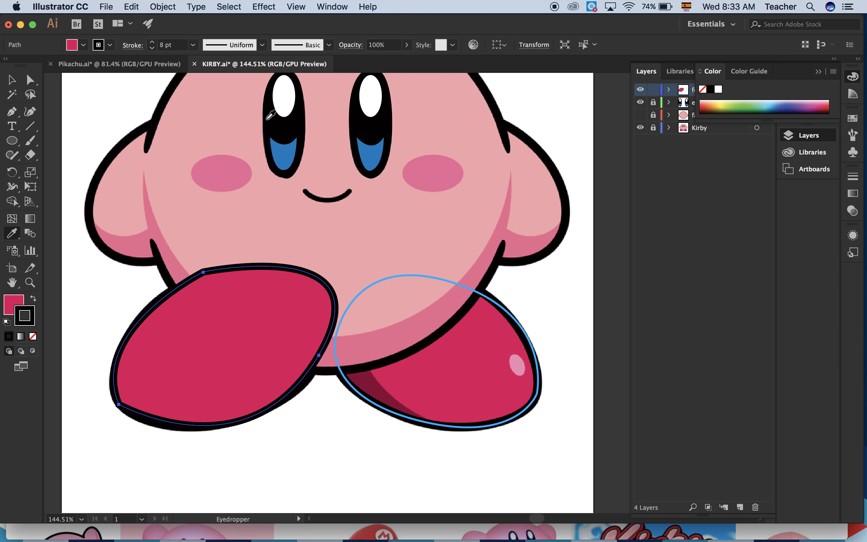
pyautogui.click(14, 81)
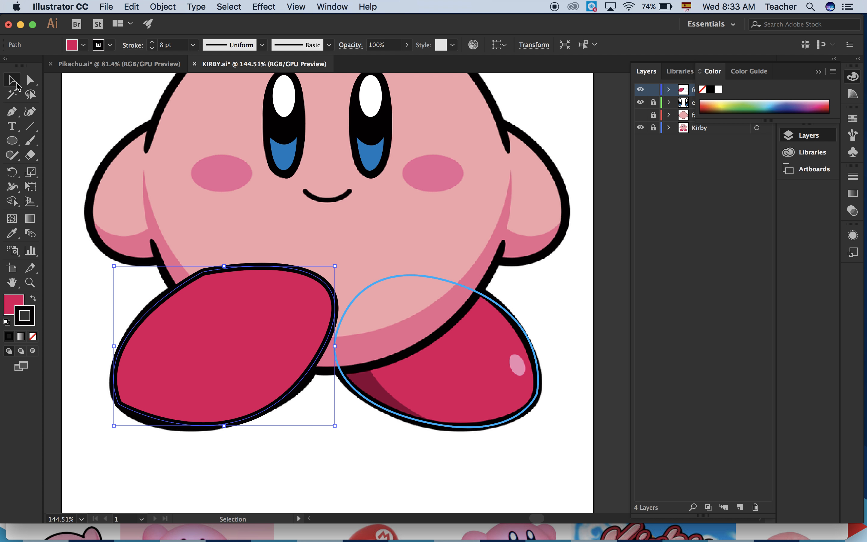
pyautogui.click(495, 307)
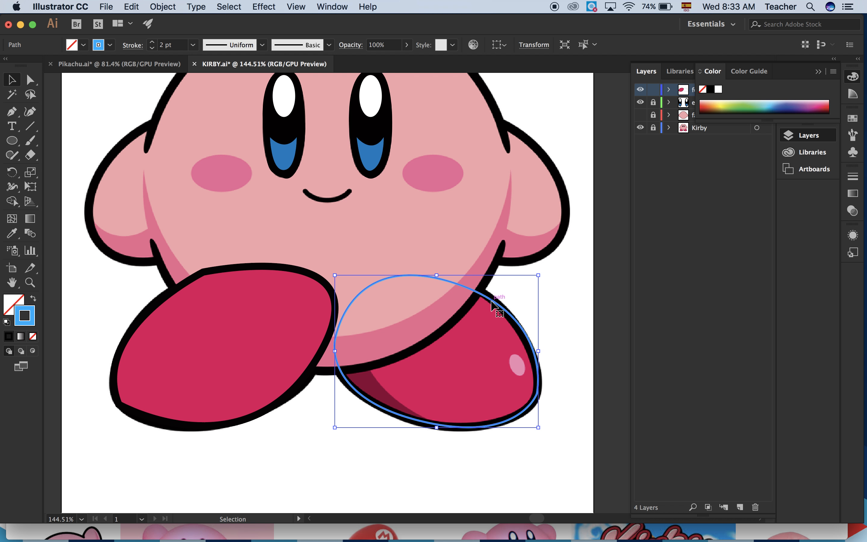
pyautogui.click(18, 238)
pyautogui.click(481, 377)
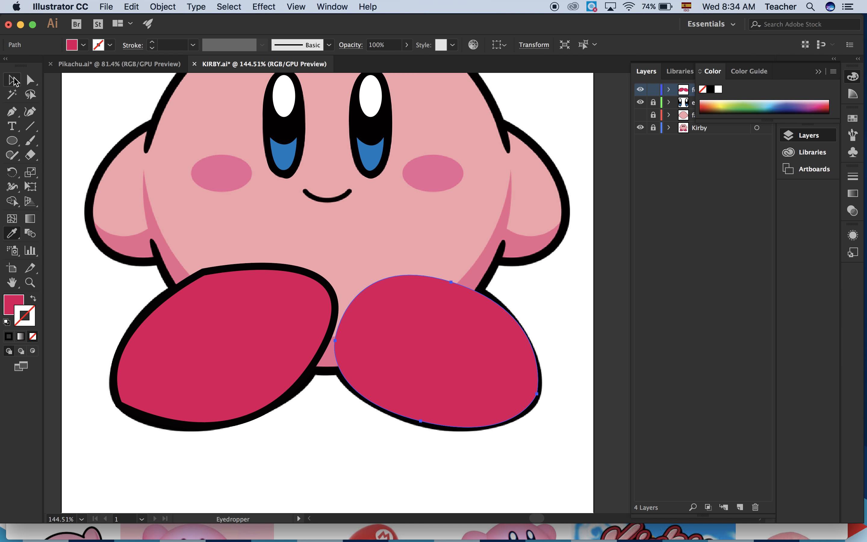
# Give the right foot path a black stroke, set its weight to 8 pt and deselect it.
pyautogui.click(9, 336)
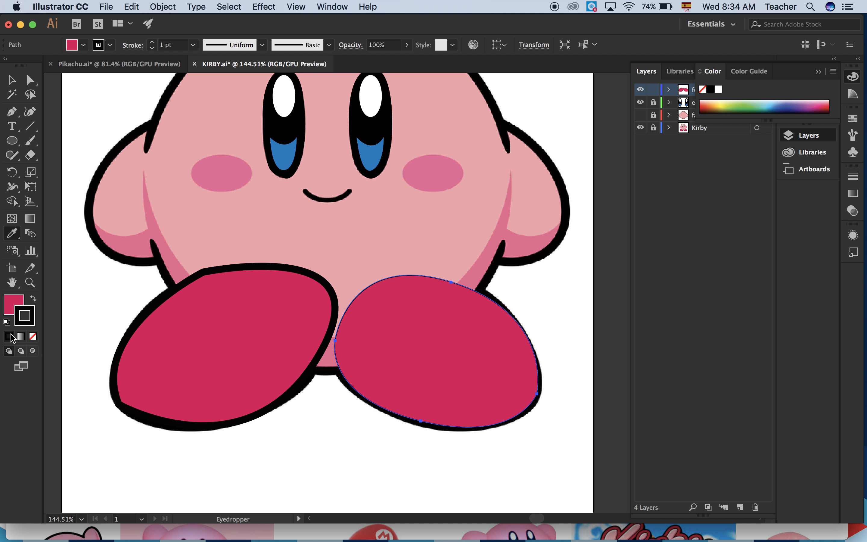
pyautogui.click(152, 42)
pyautogui.click(152, 42)
pyautogui.click(152, 42)
pyautogui.click(152, 42)
pyautogui.click(152, 41)
pyautogui.click(152, 42)
pyautogui.click(152, 42)
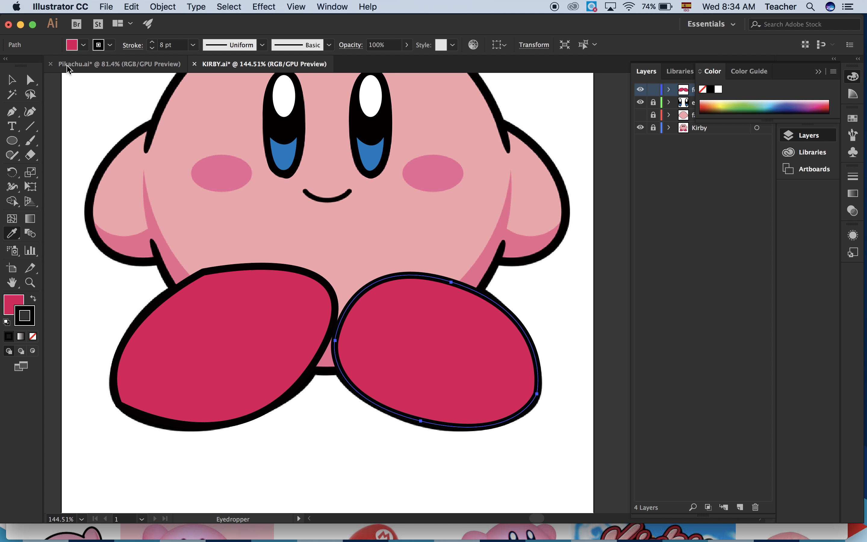
pyautogui.click(13, 80)
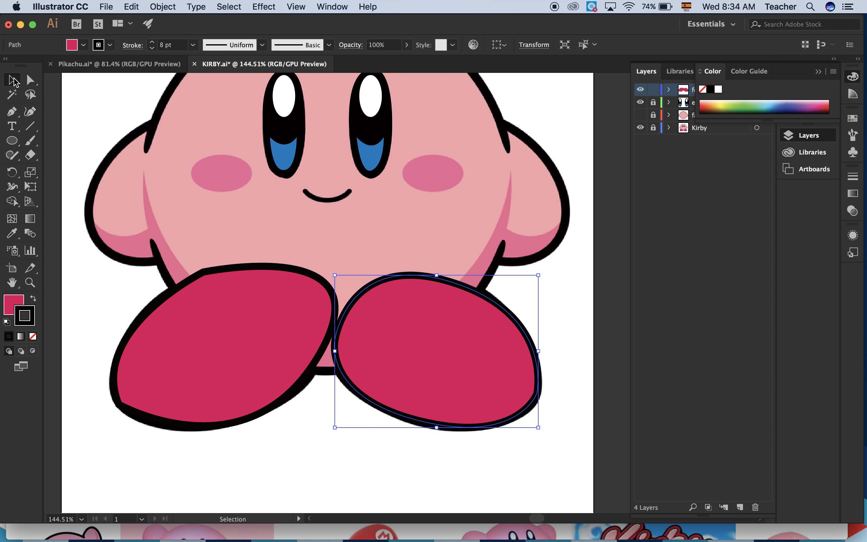
pyautogui.click(559, 336)
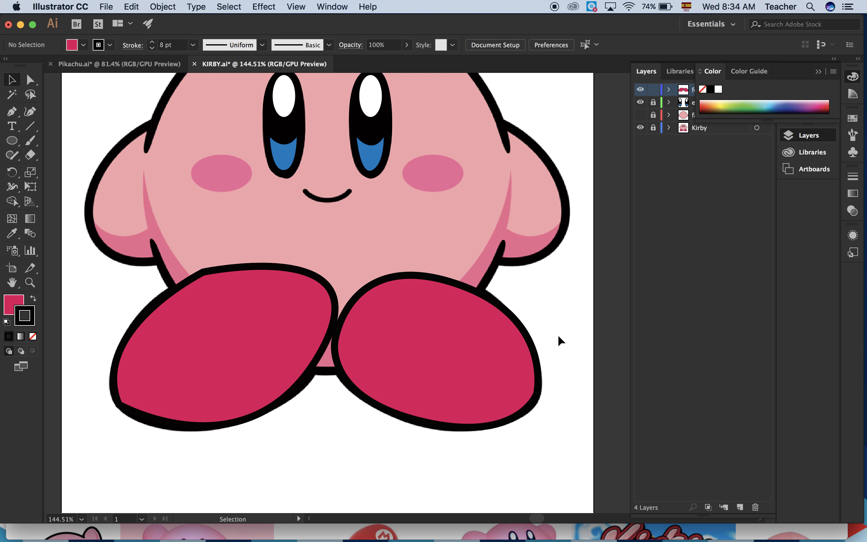
# Show the face layer, then move the feet layer directly beneath it and lock it.
pyautogui.press('super+0')
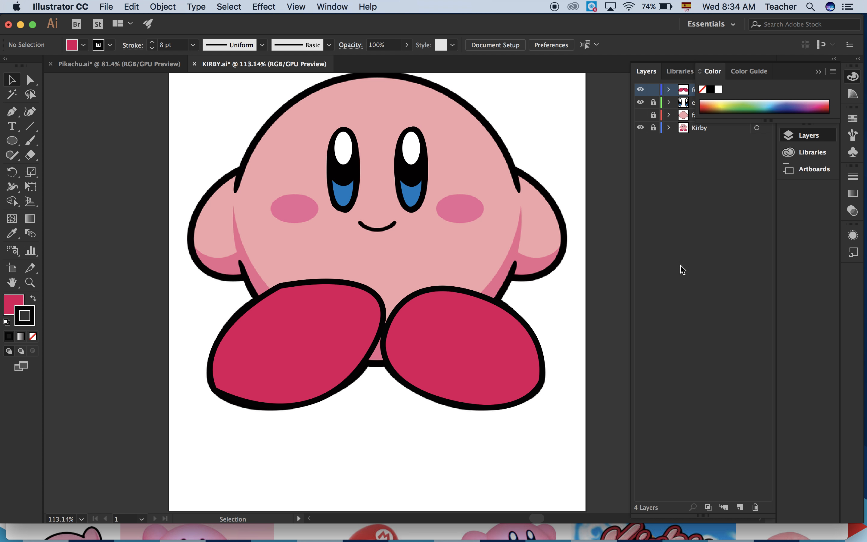
pyautogui.click(640, 115)
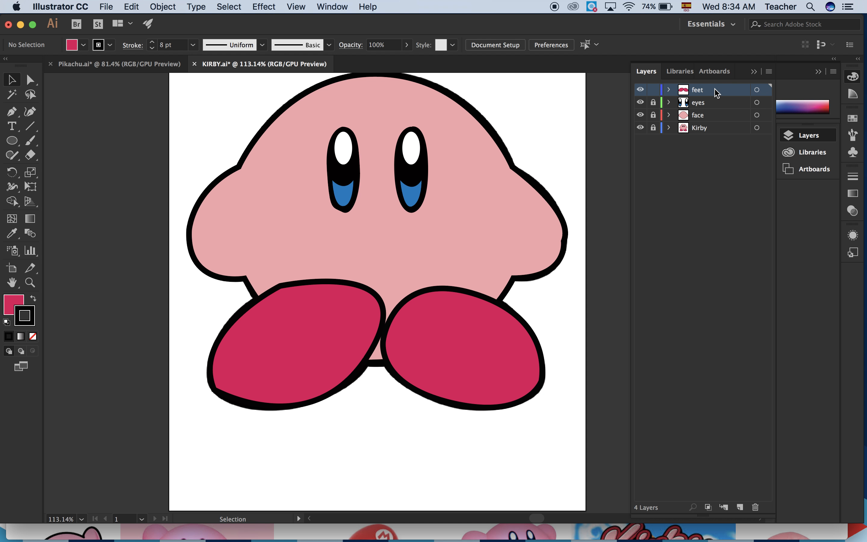
pyautogui.moveTo(715, 91); pyautogui.dragTo(707, 124)
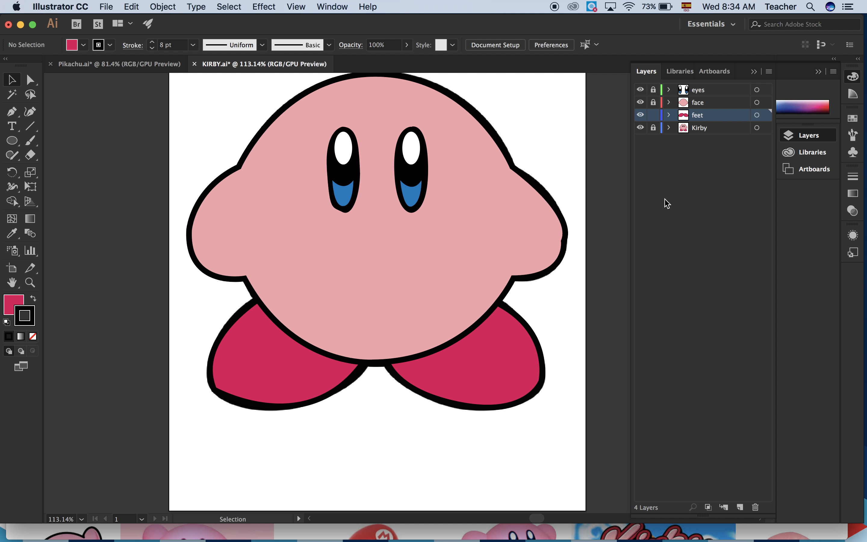
pyautogui.scroll(-3, 533, 386)
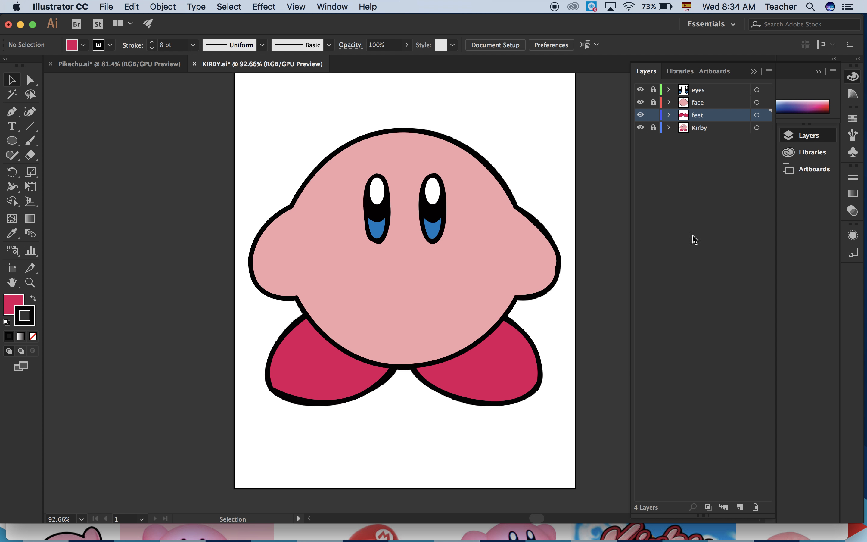
pyautogui.click(652, 115)
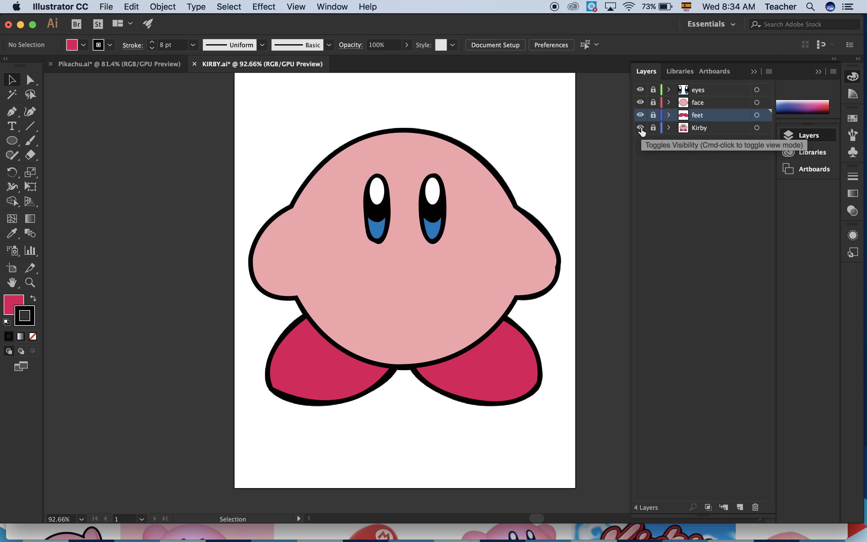
# Toggle the feet, face and eyes layers off and on to compare the traced artwork with the Kirby reference.
pyautogui.click(640, 115)
pyautogui.click(640, 102)
pyautogui.click(640, 90)
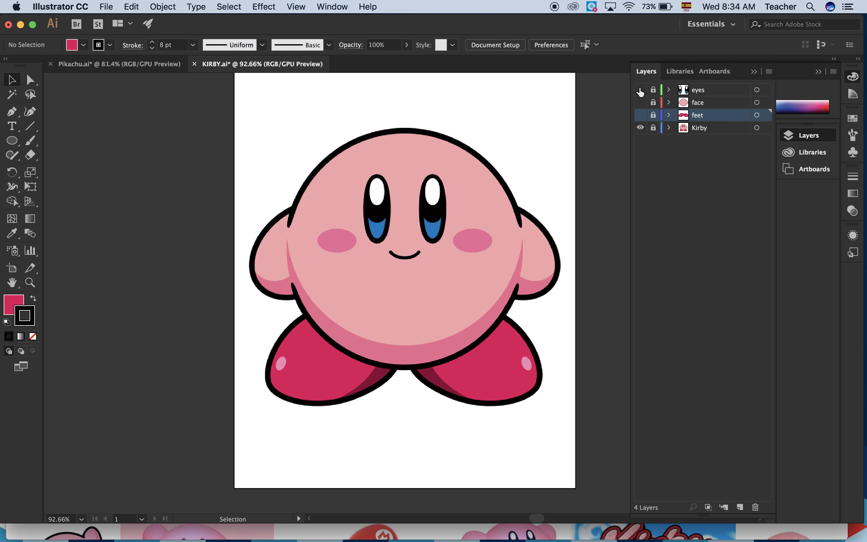
pyautogui.click(641, 90)
pyautogui.click(640, 102)
pyautogui.click(640, 115)
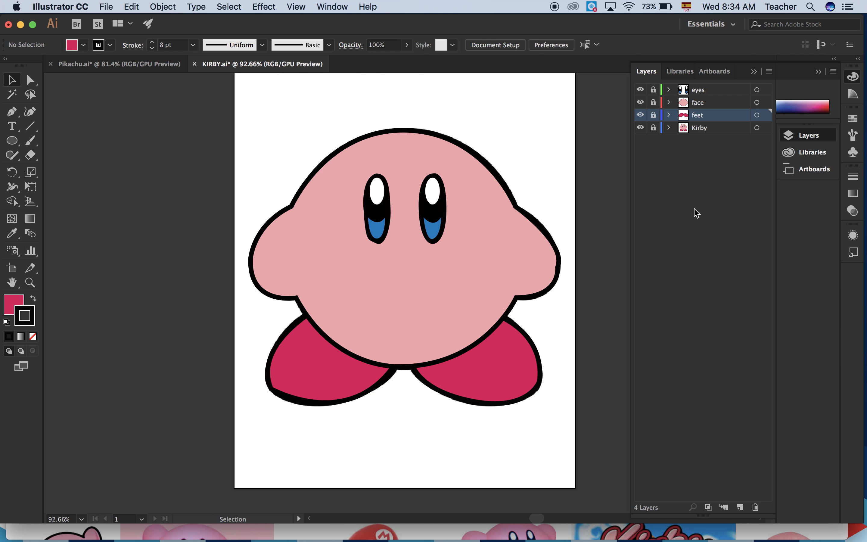
# Hide the face layer and add a layer named expressions between the eyes and face layers.
pyautogui.click(640, 102)
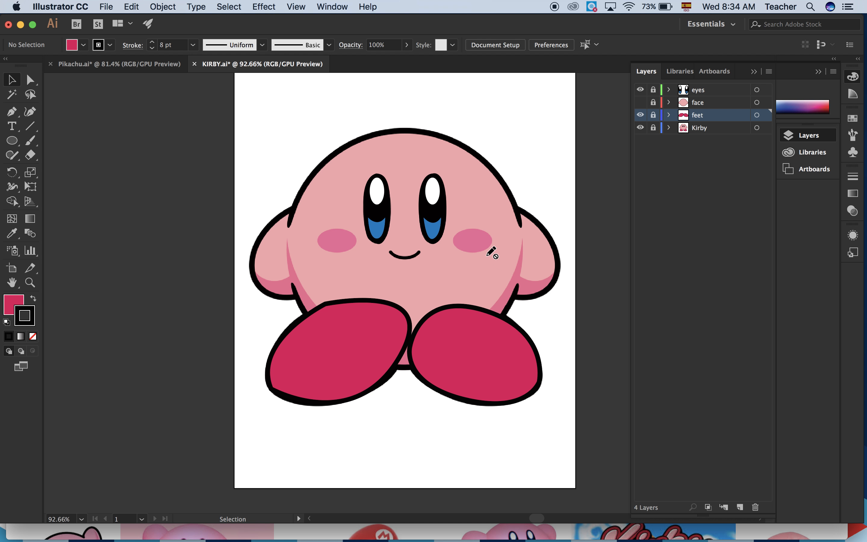
pyautogui.click(640, 103)
pyautogui.click(739, 507)
pyautogui.moveTo(713, 114); pyautogui.dragTo(712, 101)
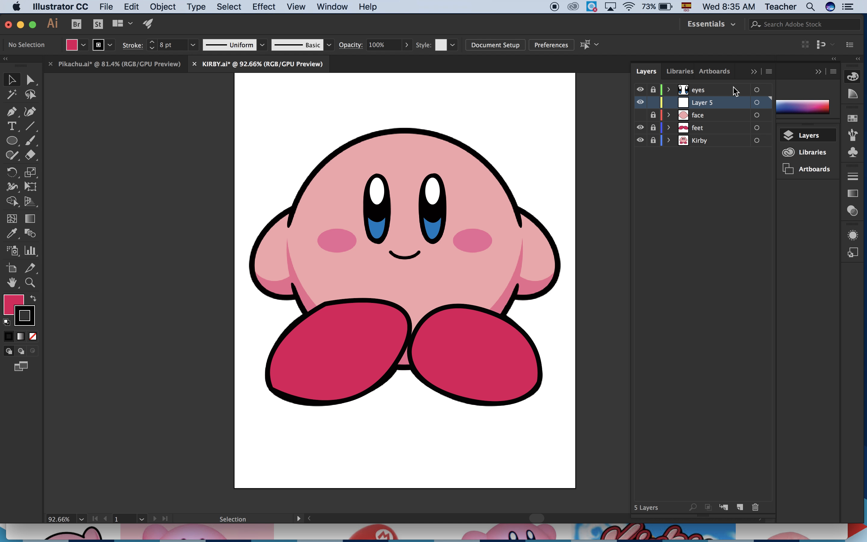
pyautogui.doubleClick(704, 103)
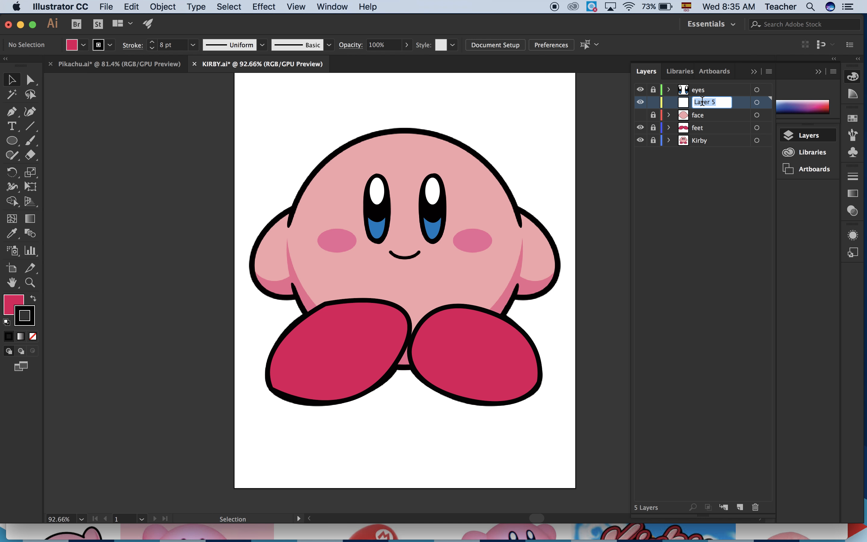
pyautogui.write('ex')
pyautogui.click(738, 199)
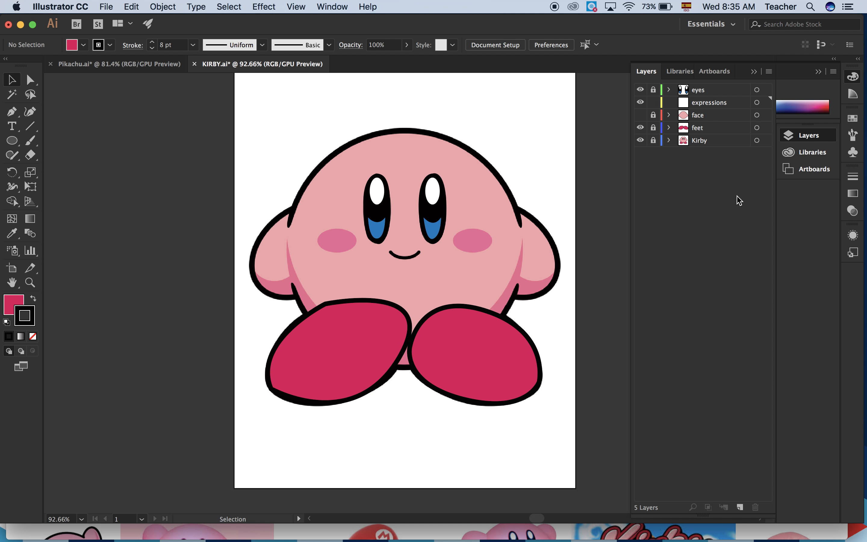
pyautogui.click(718, 107)
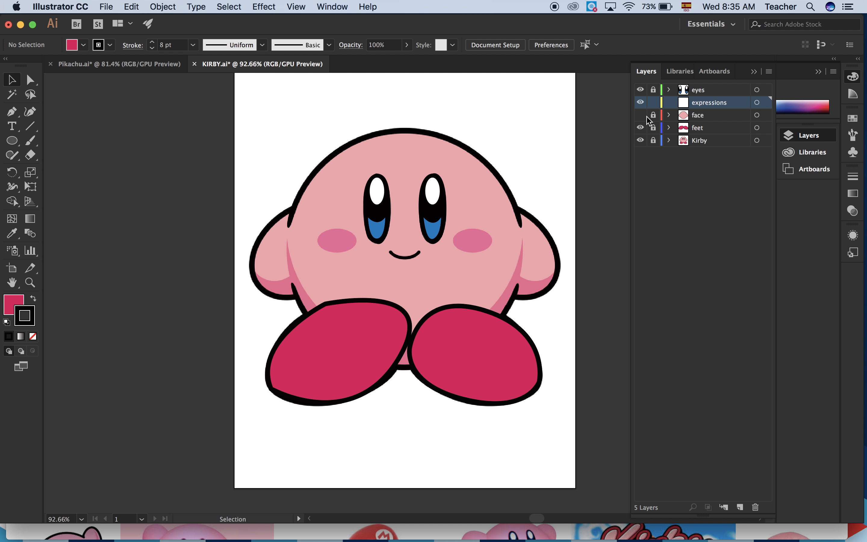
# Sample the pink of the reference's left cheek as the fill colour with no stroke.
pyautogui.scroll(5, 480, 247)
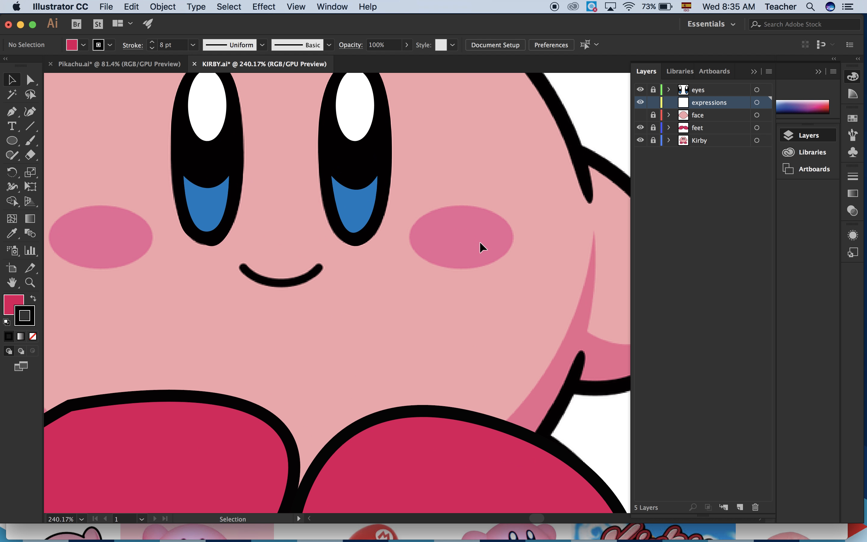
pyautogui.scroll(-1, 479, 247)
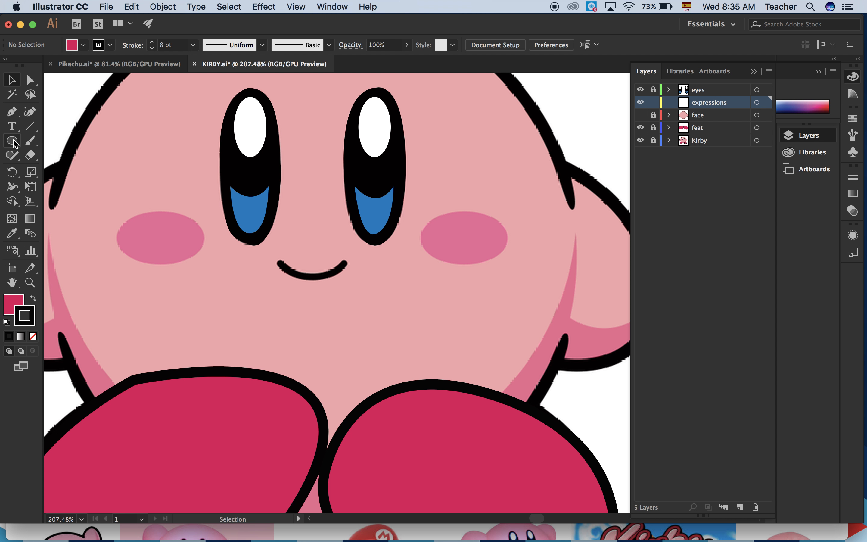
pyautogui.click(12, 141)
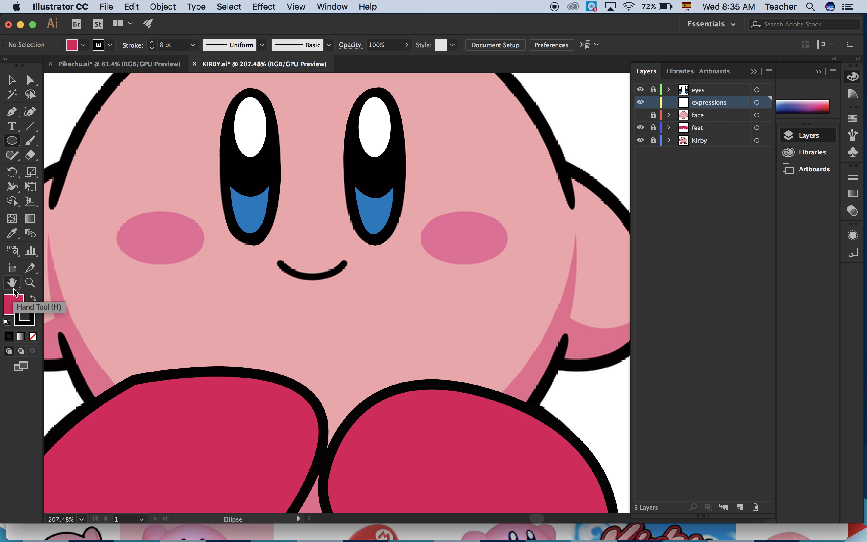
pyautogui.click(11, 310)
pyautogui.click(11, 233)
pyautogui.click(164, 236)
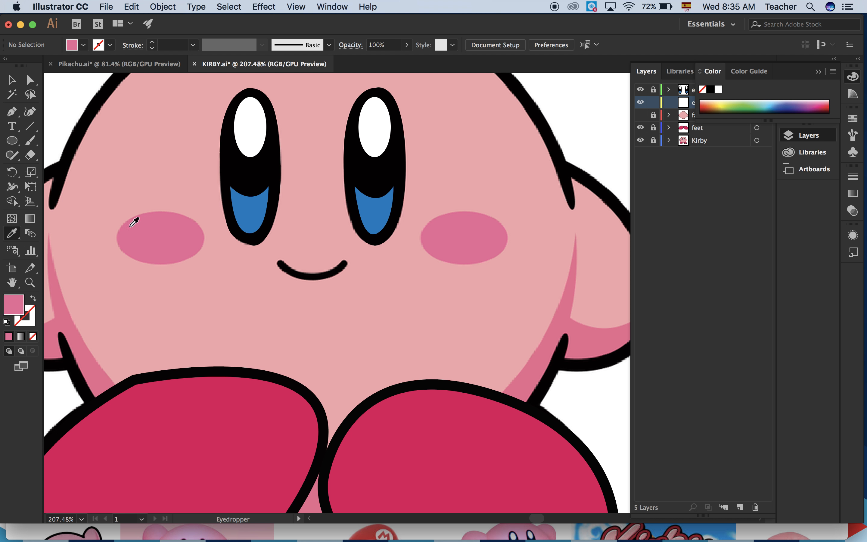
# Draw a pink ellipse of about 70 by 40 pt over the left cheek on the expressions layer.
pyautogui.click(13, 141)
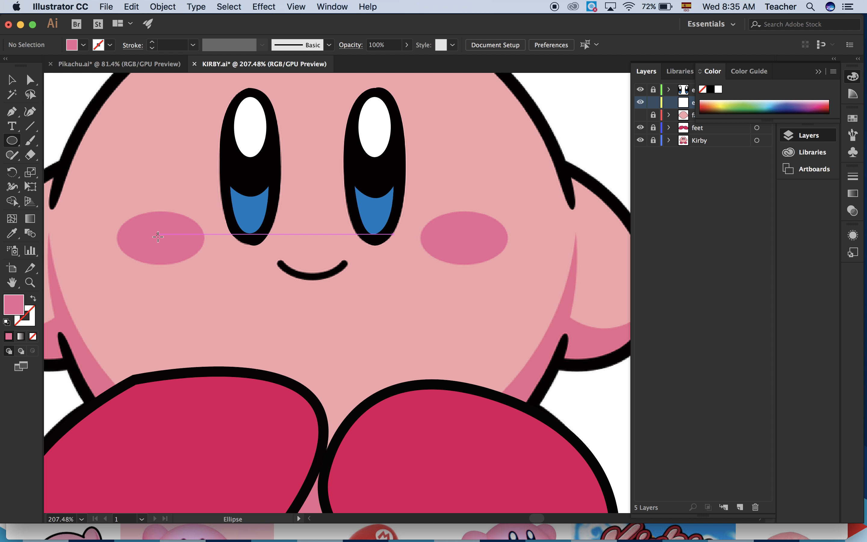
pyautogui.moveTo(158, 236); pyautogui.dragTo(206, 238)
pyautogui.click(12, 80)
pyautogui.moveTo(160, 214); pyautogui.dragTo(159, 209)
pyautogui.click(240, 303)
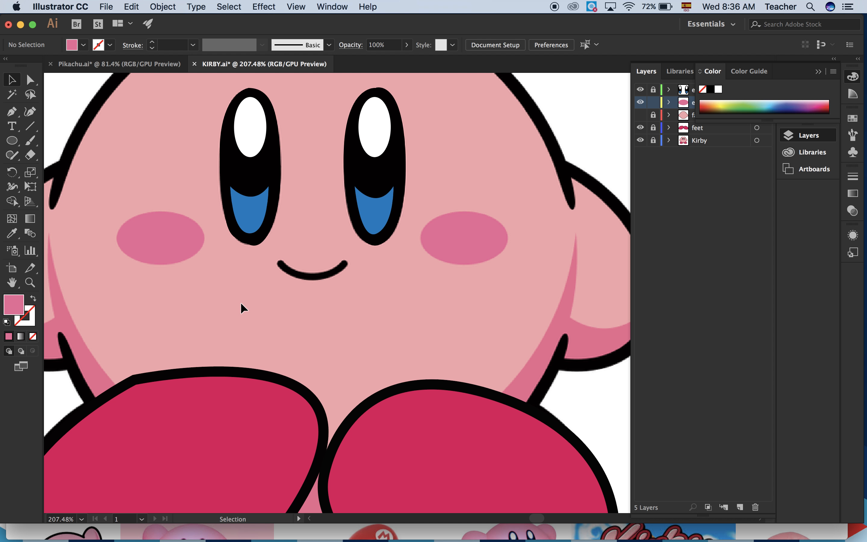
# Copy the left cheek ellipse onto the right cheek and lock the expressions layer.
pyautogui.click(183, 238)
pyautogui.press('super+c')
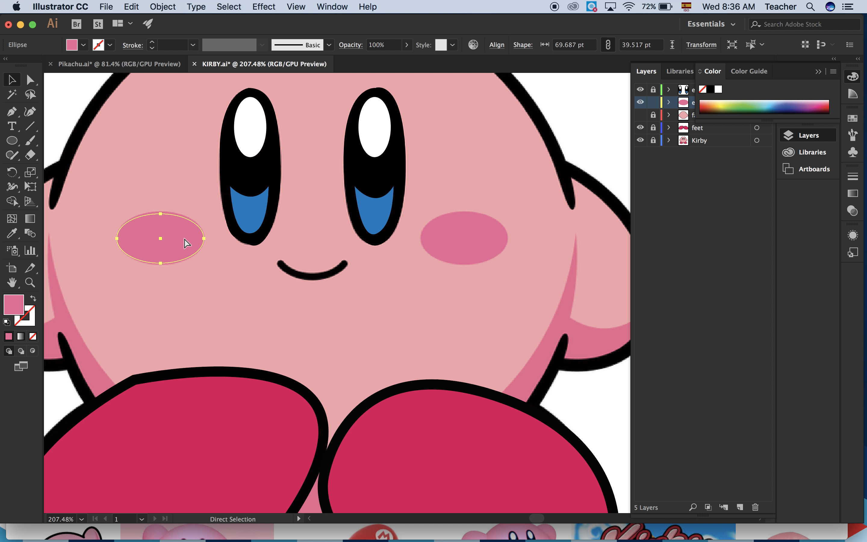
pyautogui.press('super+v')
pyautogui.moveTo(469, 392); pyautogui.dragTo(439, 231)
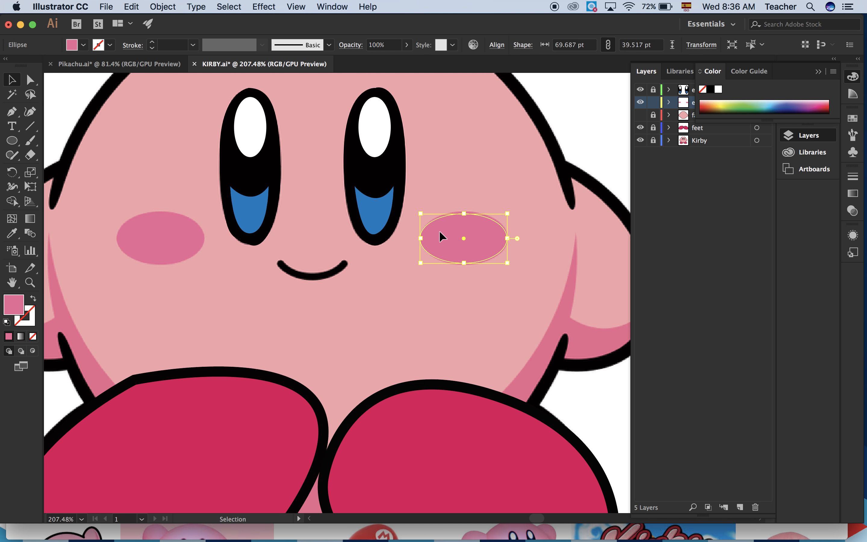
pyautogui.click(371, 342)
pyautogui.click(653, 102)
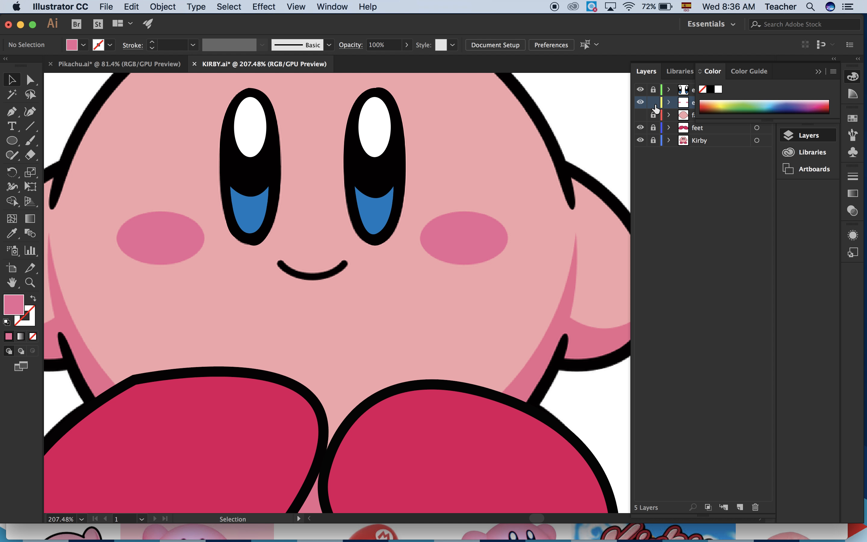
# Show the face layer, toggle the Kirby reference to compare the traced artwork, and hide the face layer again.
pyautogui.click(640, 118)
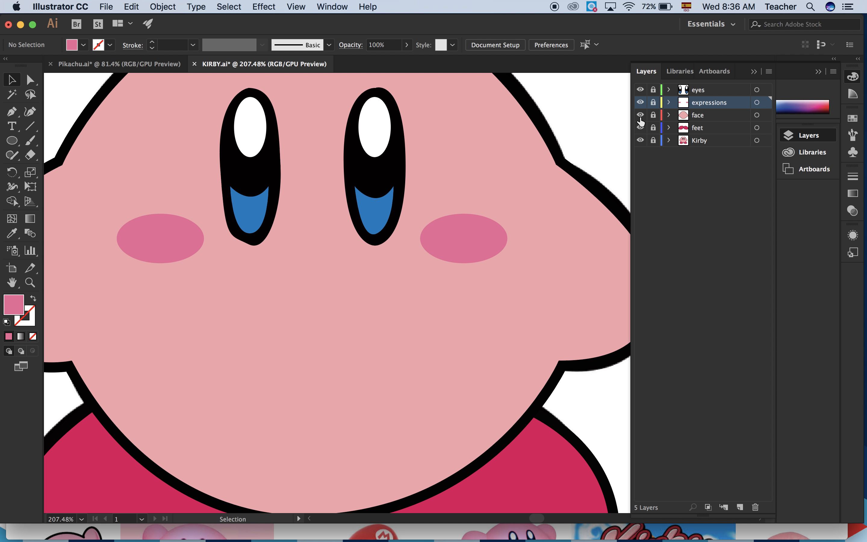
pyautogui.click(640, 140)
pyautogui.press('super+0')
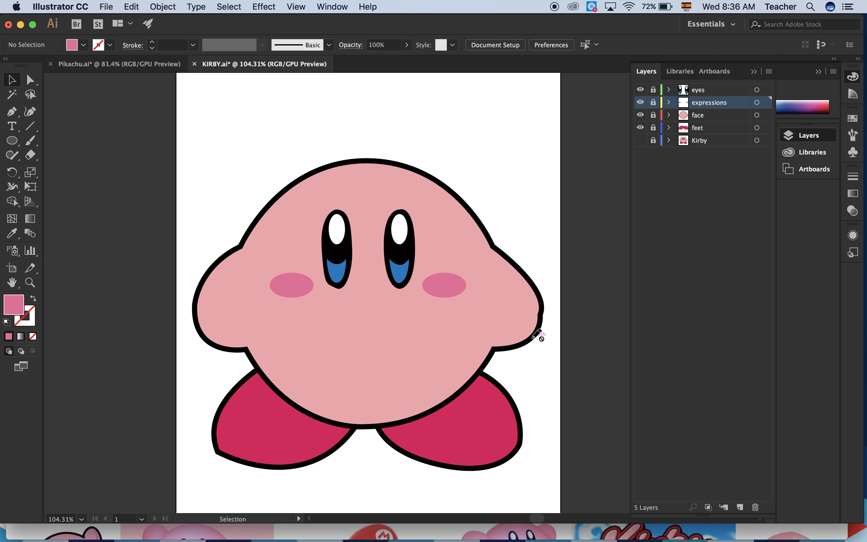
pyautogui.click(640, 140)
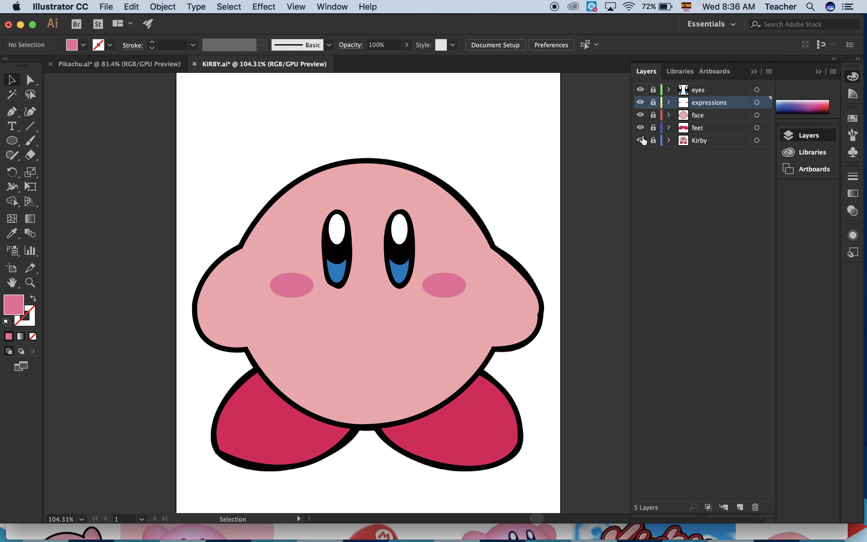
pyautogui.click(640, 115)
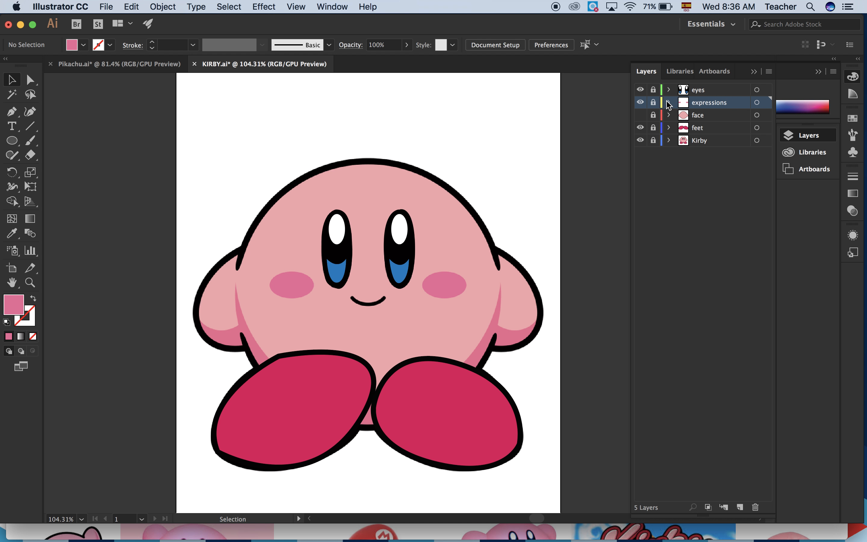
# Unlock the expressions layer and set the Pen tool to no fill with a black (000000) stroke.
pyautogui.click(653, 103)
pyautogui.scroll(6, 344, 316)
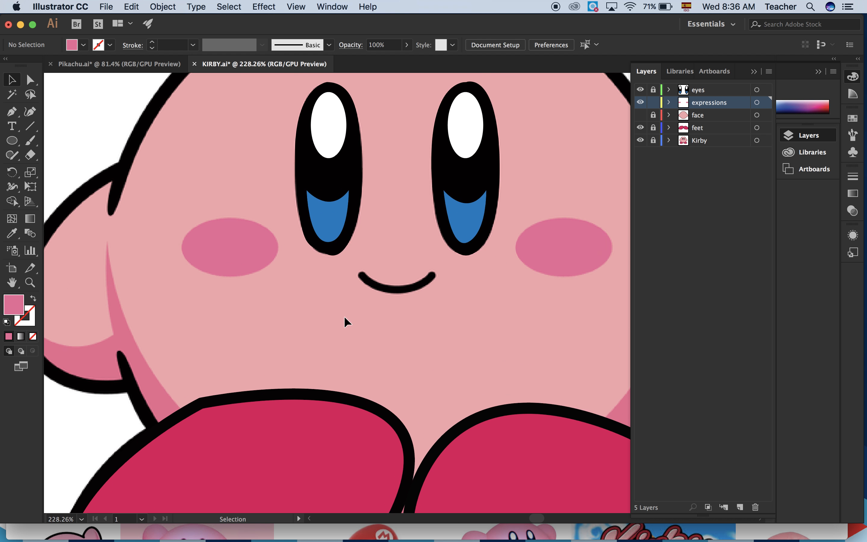
pyautogui.hscroll(5, 343, 316)
pyautogui.scroll(2, 344, 316)
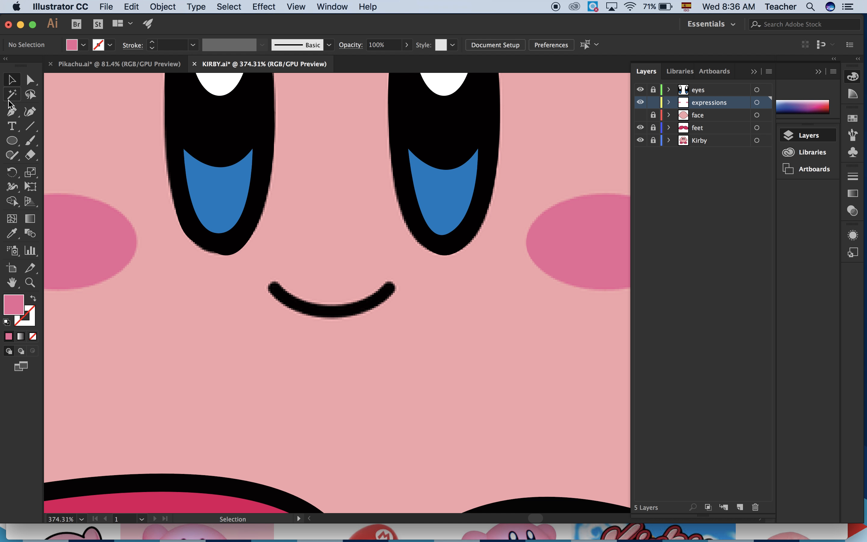
pyautogui.click(12, 111)
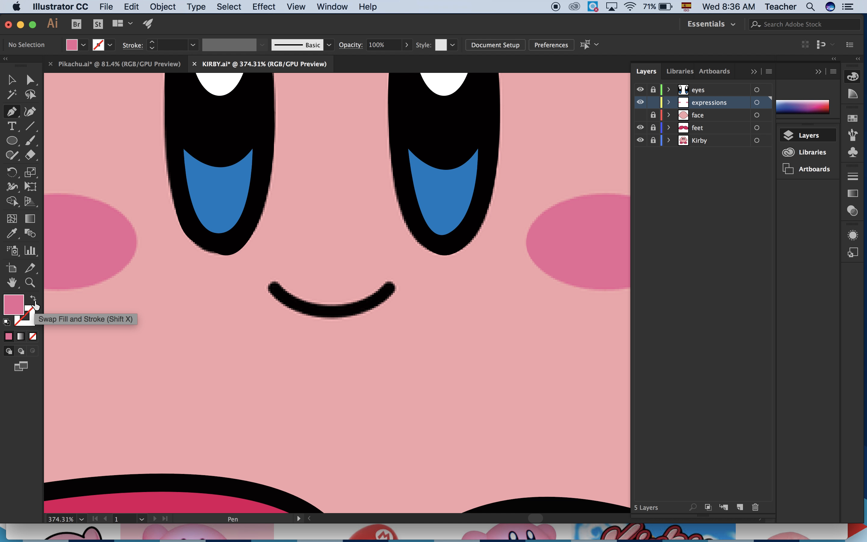
pyautogui.click(33, 336)
pyautogui.click(8, 337)
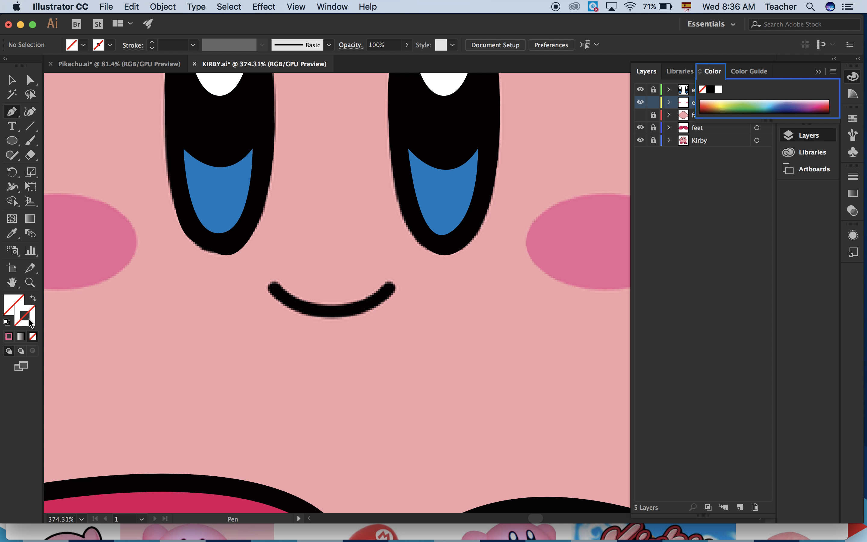
pyautogui.click(9, 337)
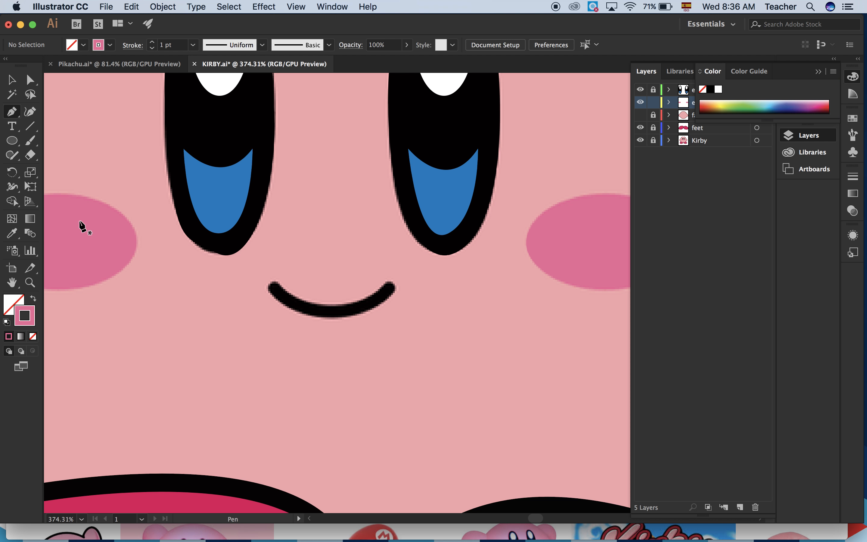
pyautogui.doubleClick(26, 316)
pyautogui.moveTo(460, 263); pyautogui.dragTo(435, 279)
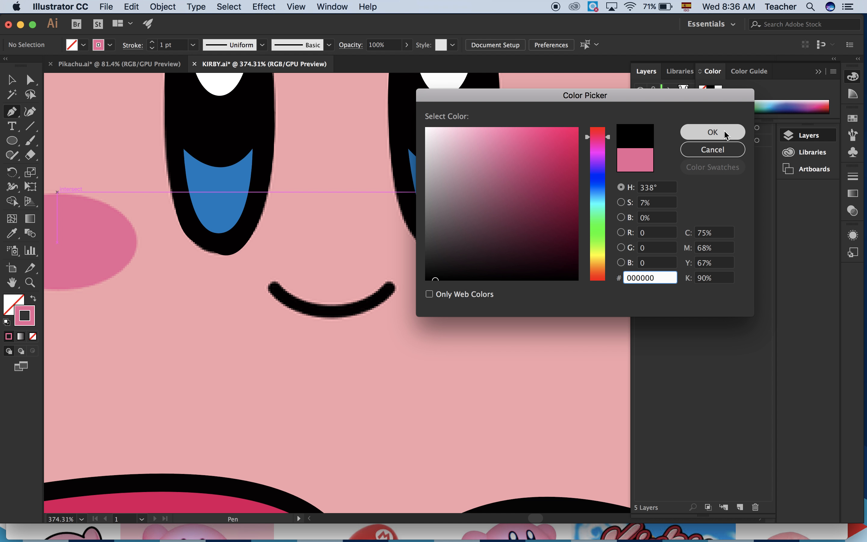
pyautogui.click(713, 130)
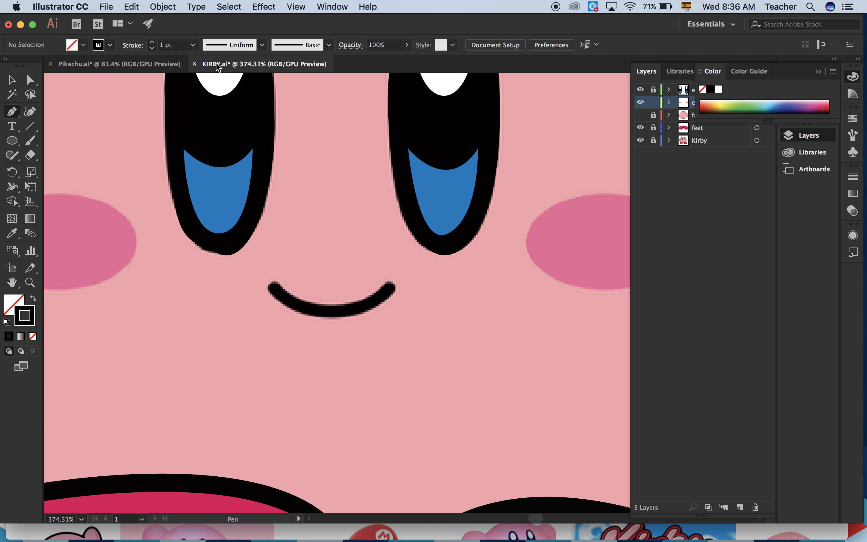
# Set the stroke weight to 8 pt and trace the reference's smile as one open curve between its two ends.
pyautogui.click(153, 43)
pyautogui.click(152, 42)
pyautogui.click(153, 41)
pyautogui.click(153, 42)
pyautogui.click(153, 42)
pyautogui.click(152, 42)
pyautogui.click(271, 284)
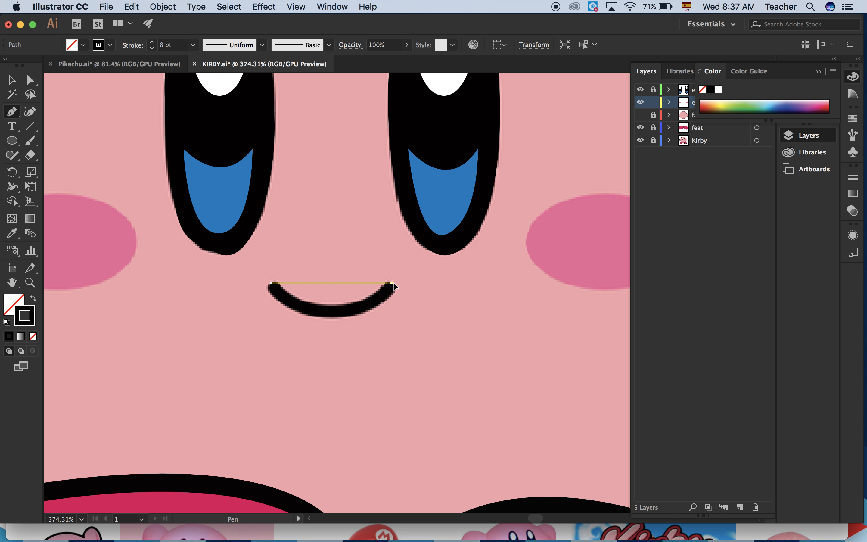
pyautogui.moveTo(392, 284)
pyautogui.mouseDown()
pyautogui.moveTo(457, 237)
pyautogui.moveTo(464, 227)
pyautogui.moveTo(453, 217)
pyautogui.mouseUp()
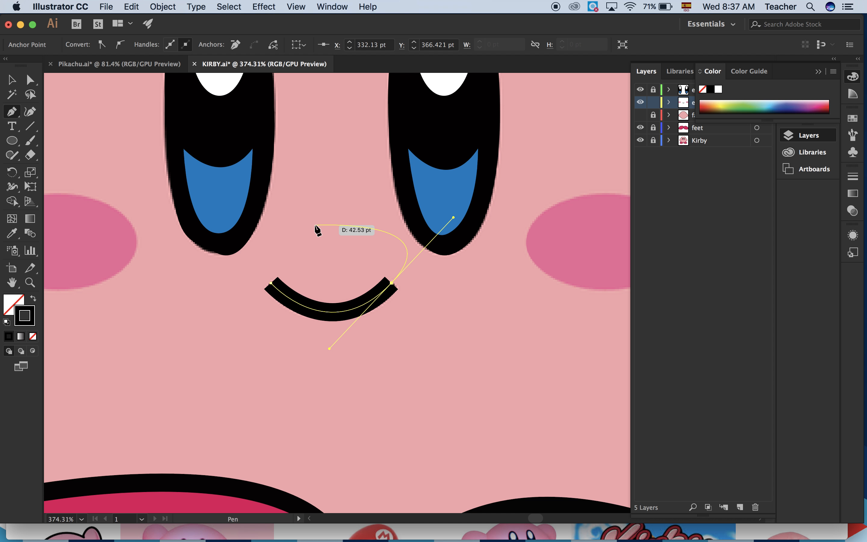
pyautogui.press('Escape')
# Show the face layer and lock the expressions layer.
pyautogui.scroll(-5, 405, 295)
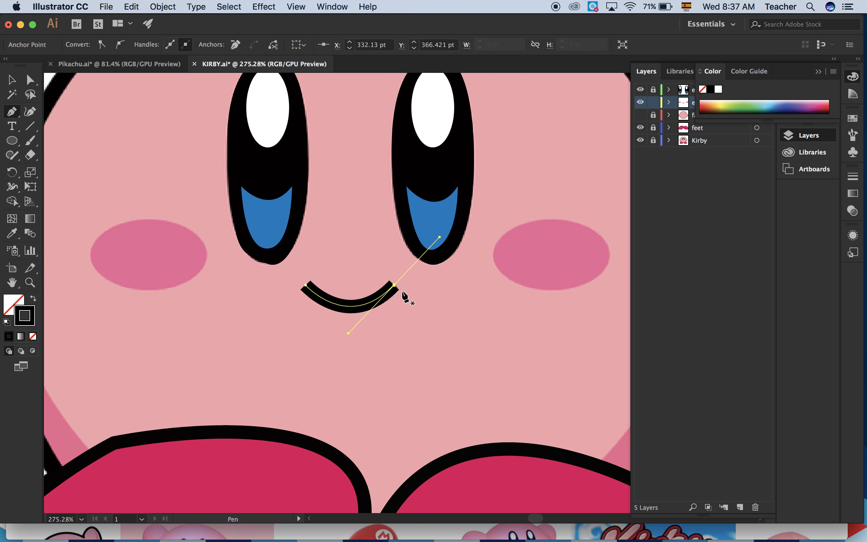
pyautogui.click(641, 115)
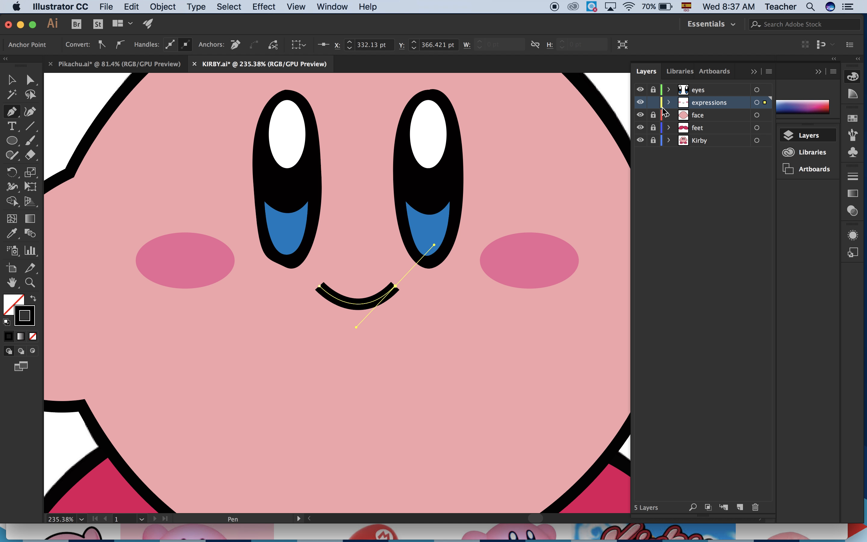
pyautogui.click(653, 102)
pyautogui.scroll(-5, 447, 363)
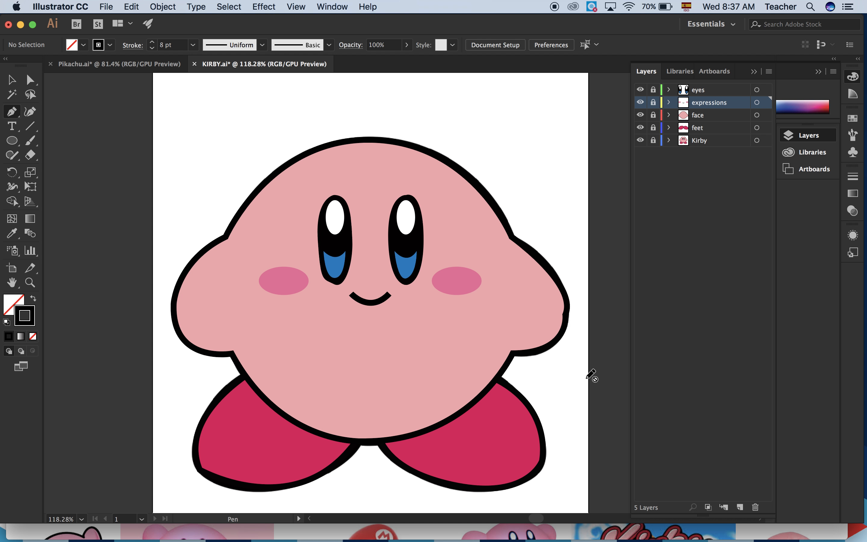
# Hide the face and feet layers to compare the tracing with the Kirby reference, and show both again.
pyautogui.click(641, 115)
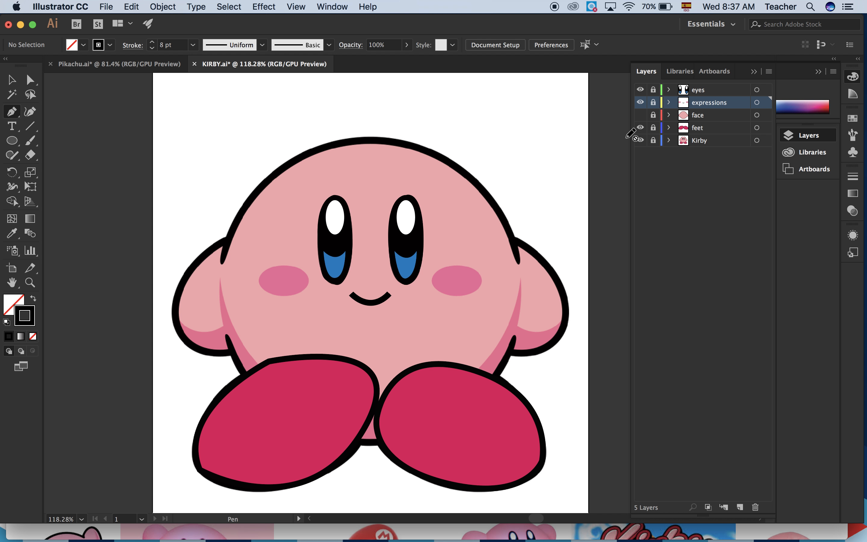
pyautogui.click(641, 128)
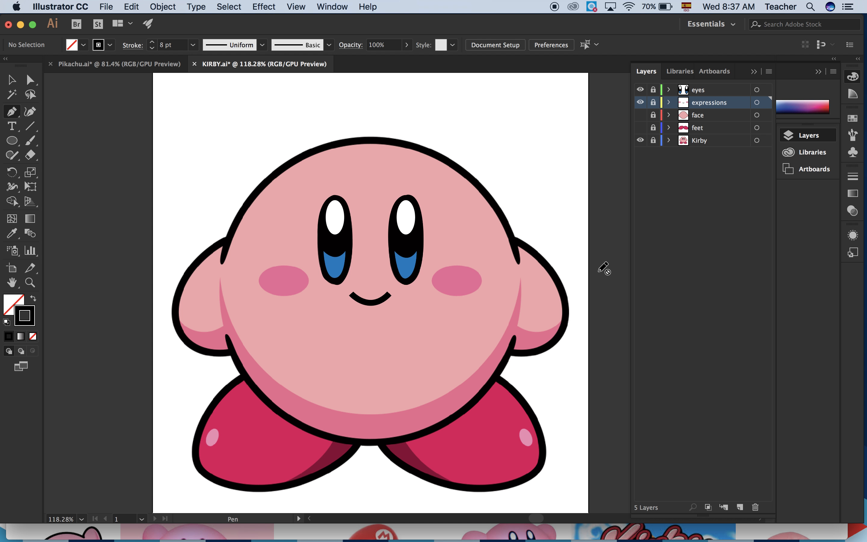
pyautogui.click(640, 117)
pyautogui.click(641, 127)
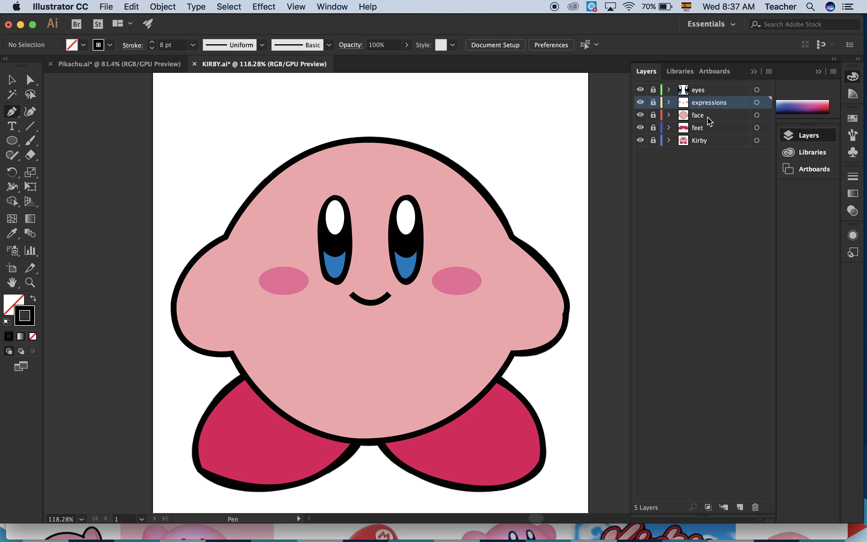
# Add a new layer above the eyes layer and enter the author's first name in a text box above Kirby's head.
pyautogui.click(713, 90)
pyautogui.click(739, 507)
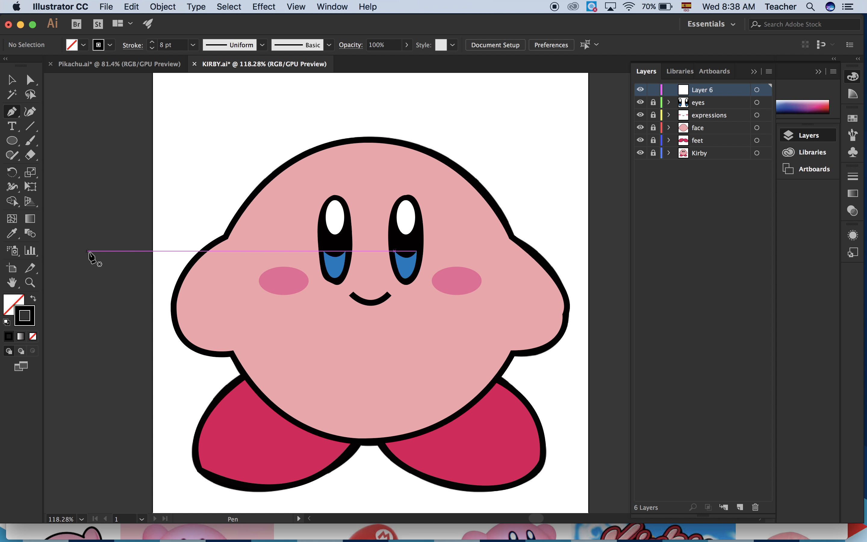
pyautogui.scroll(-3, 82, 257)
pyautogui.click(12, 126)
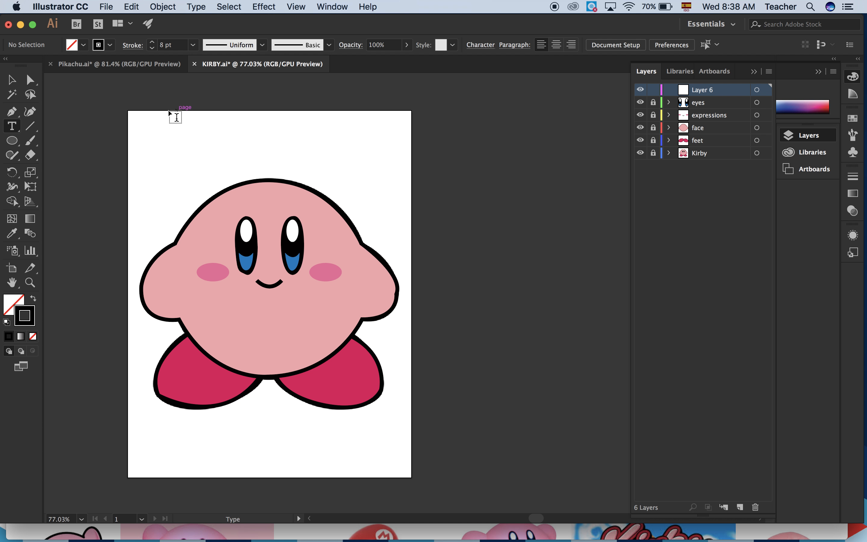
pyautogui.moveTo(143, 124); pyautogui.dragTo(267, 148)
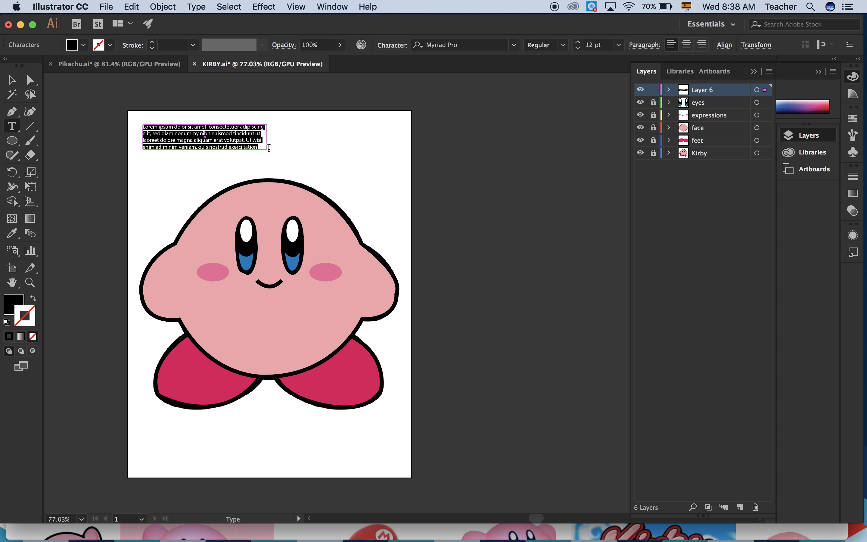
pyautogui.write('LORENA')
# Set the name text's font size to 44 pt and deselect it.
pyautogui.moveTo(164, 126); pyautogui.dragTo(121, 127)
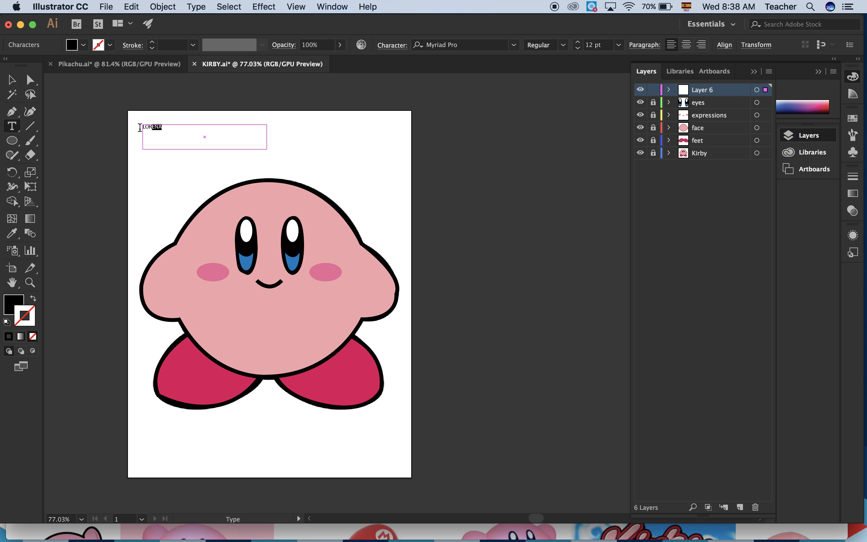
pyautogui.click(579, 42)
pyautogui.click(578, 42)
pyautogui.click(578, 42)
pyautogui.click(578, 42)
pyautogui.click(578, 42)
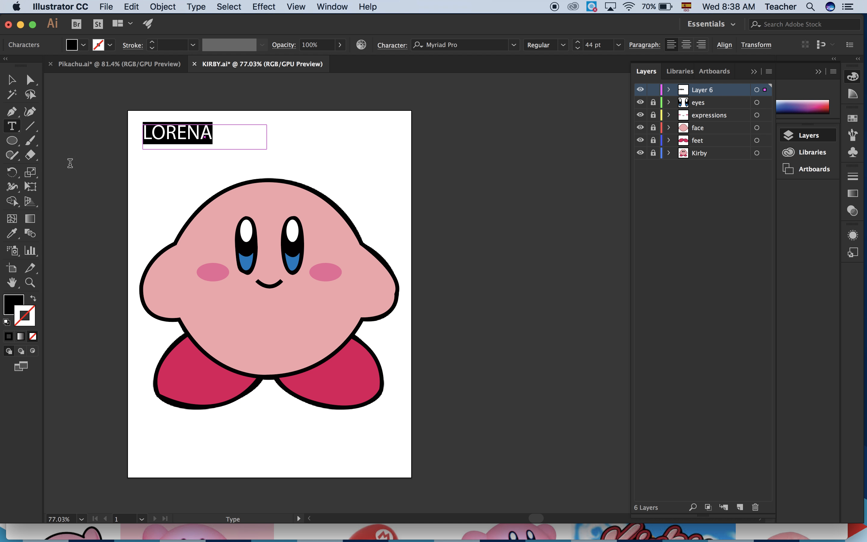
pyautogui.click(11, 79)
pyautogui.click(478, 259)
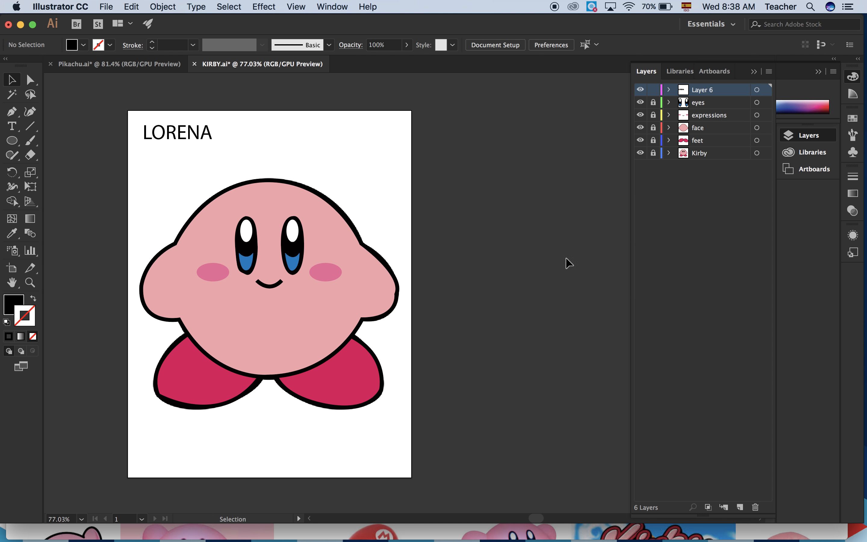